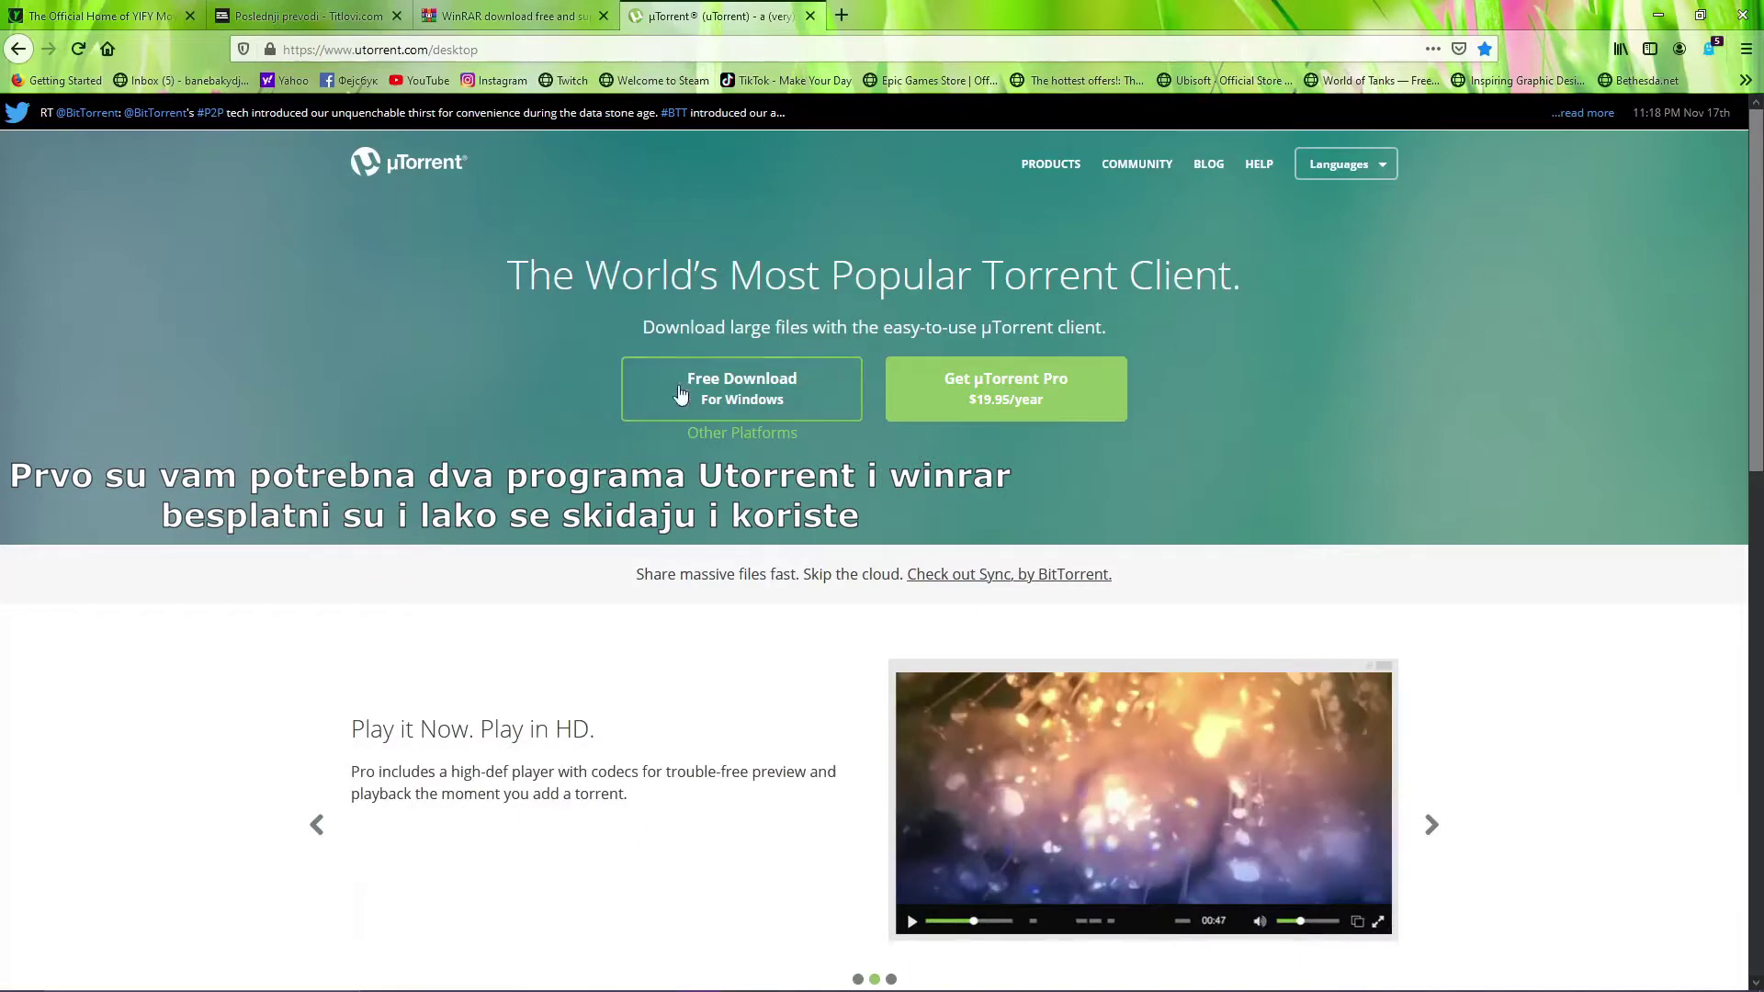
Minimize the browser, bring up the installed µTorrent client and check for its icon among the background programs
left_click(1658, 14)
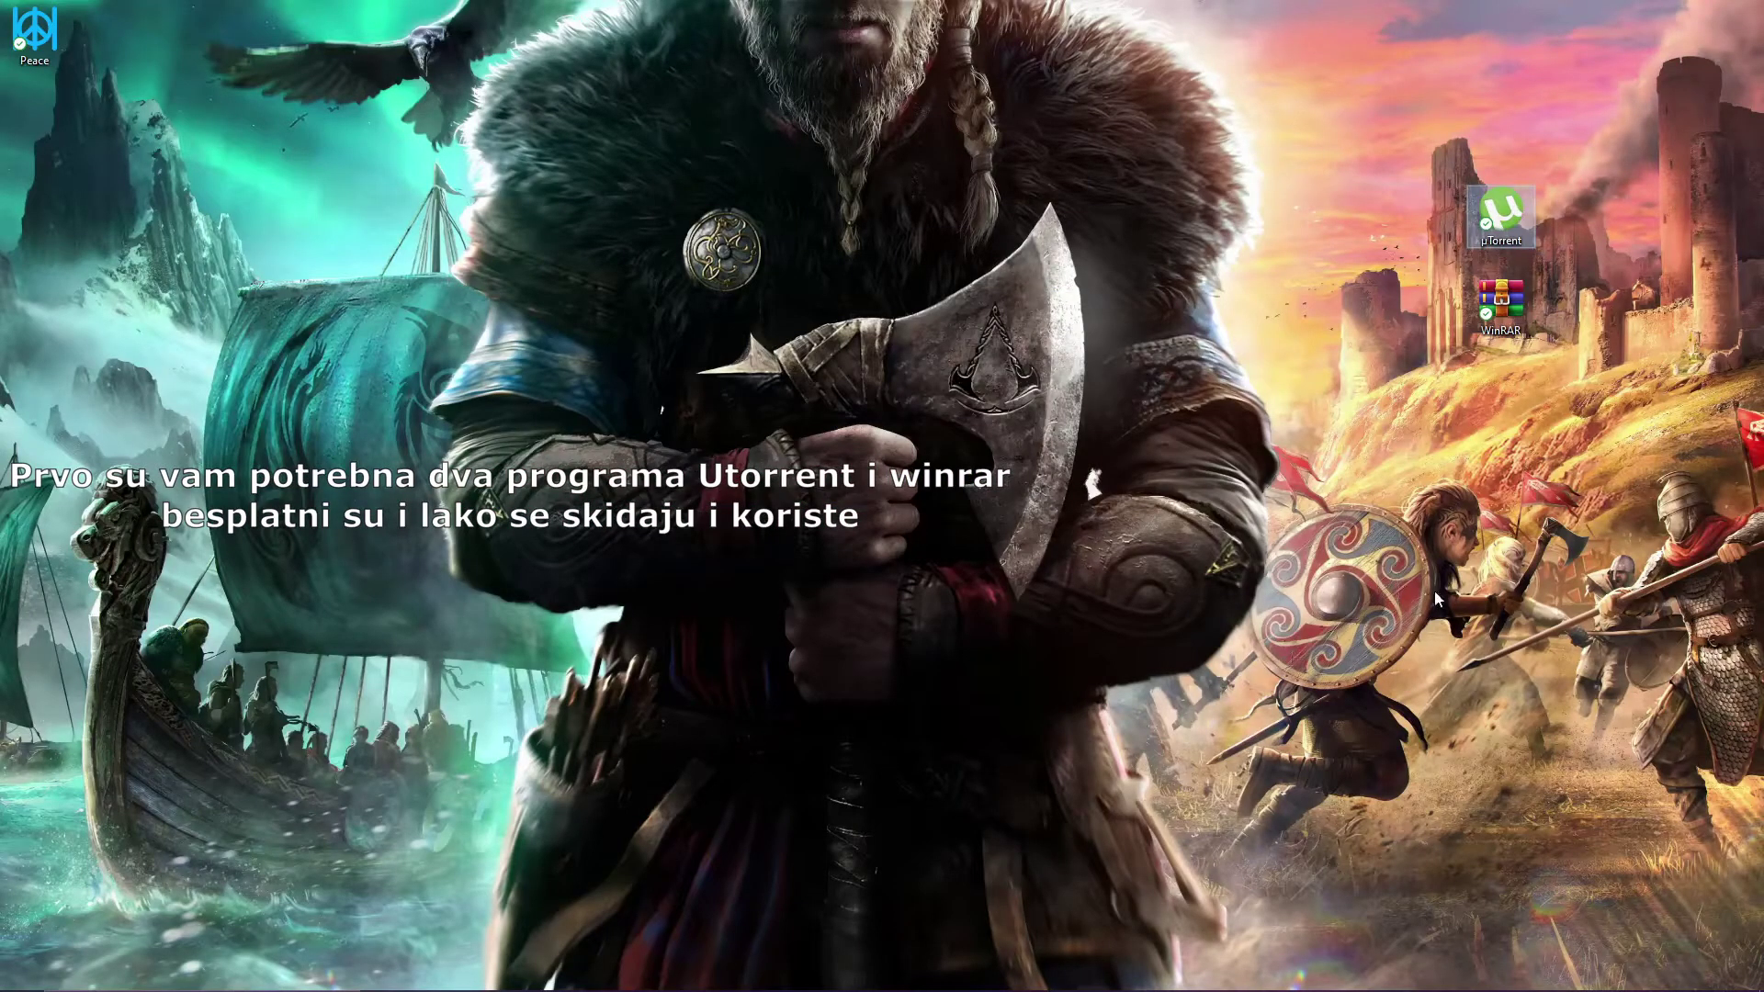
left_click(1325, 978)
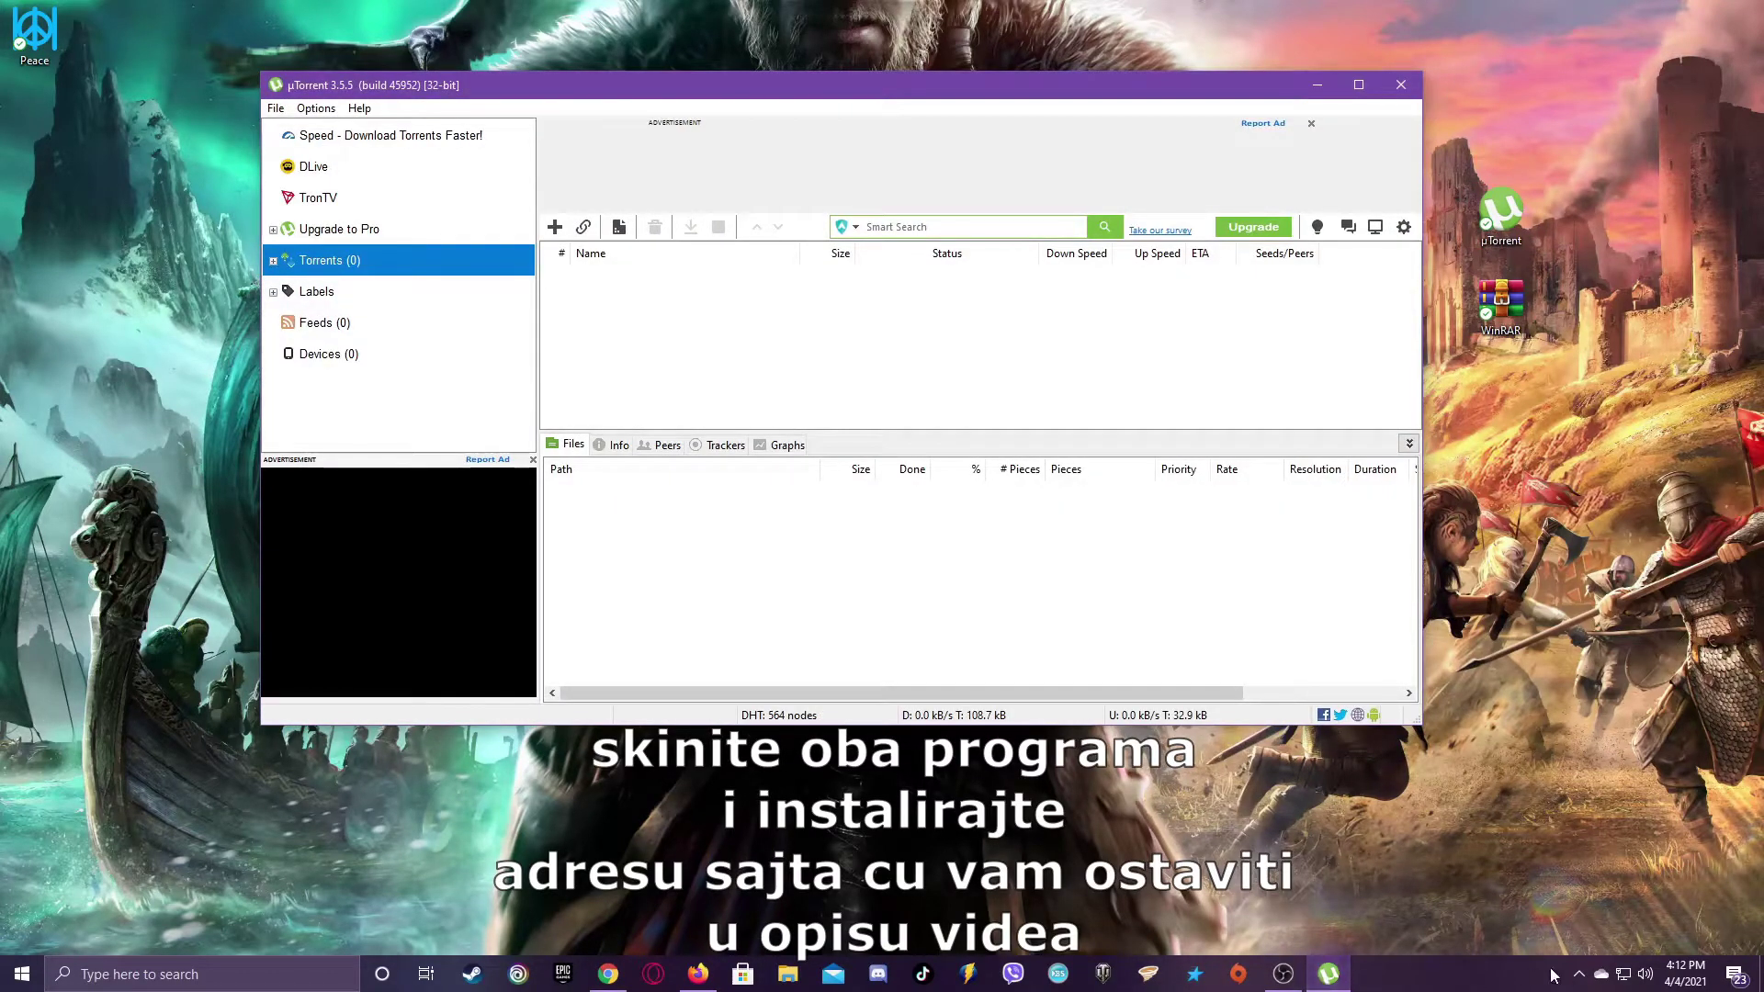
left_click(1579, 974)
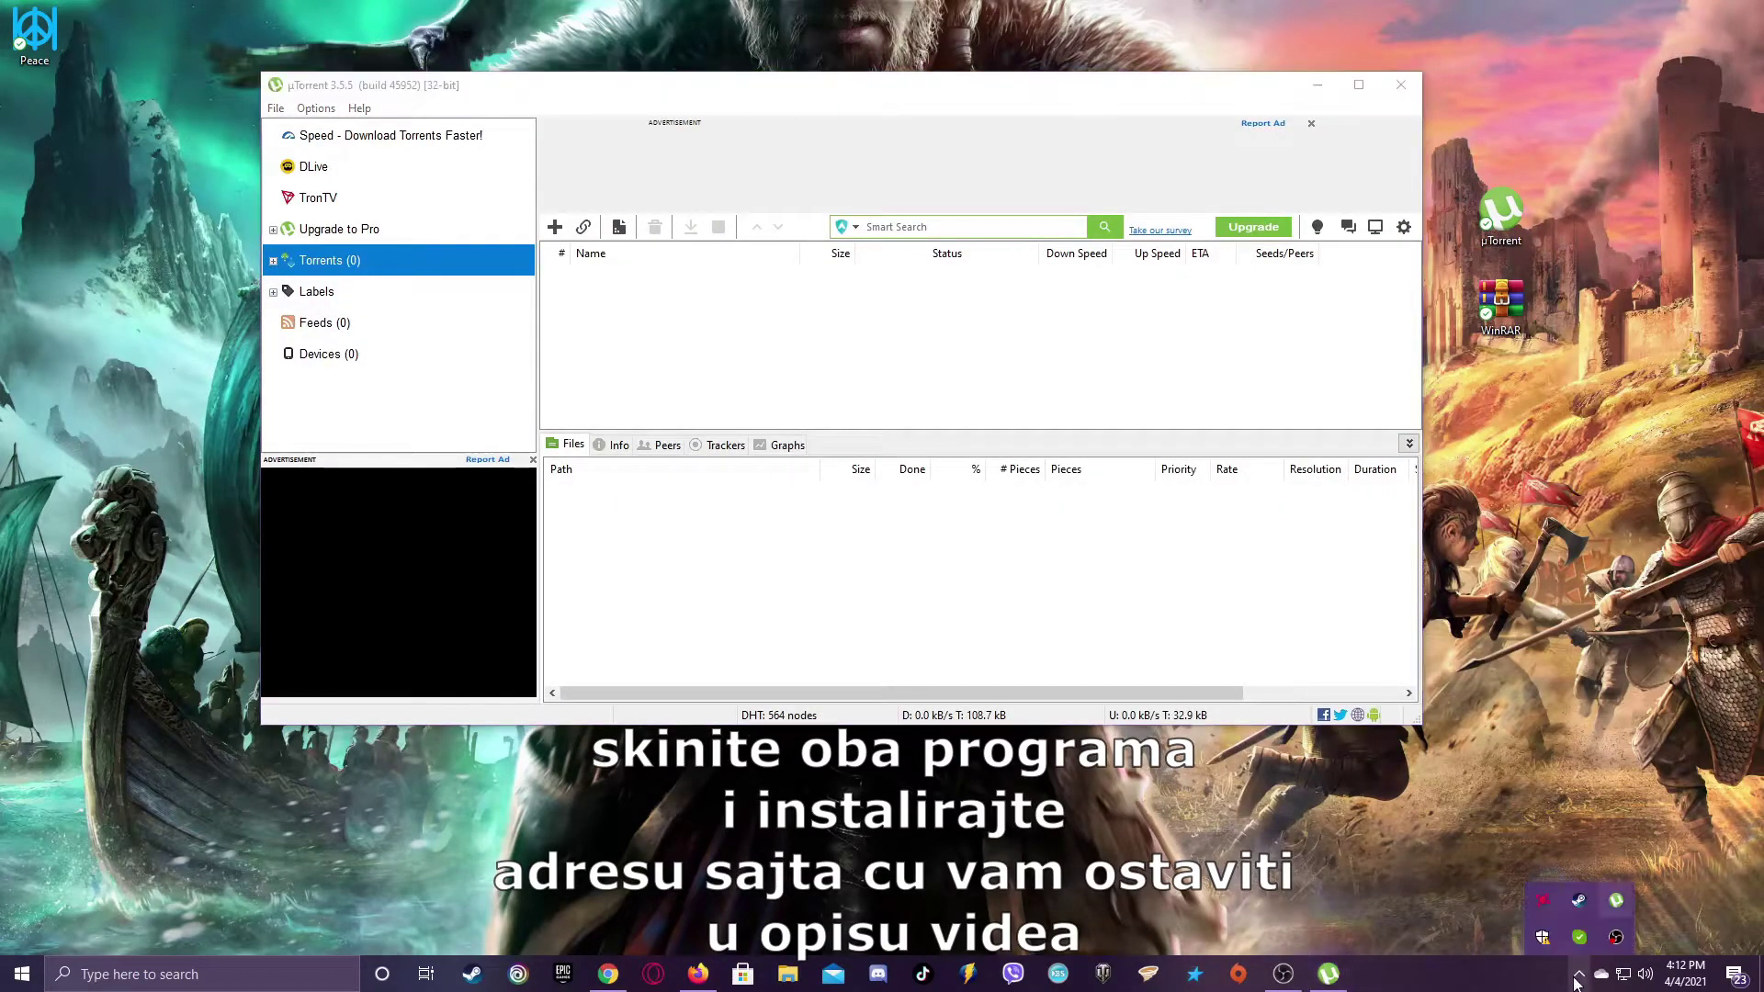
left_click(1617, 905)
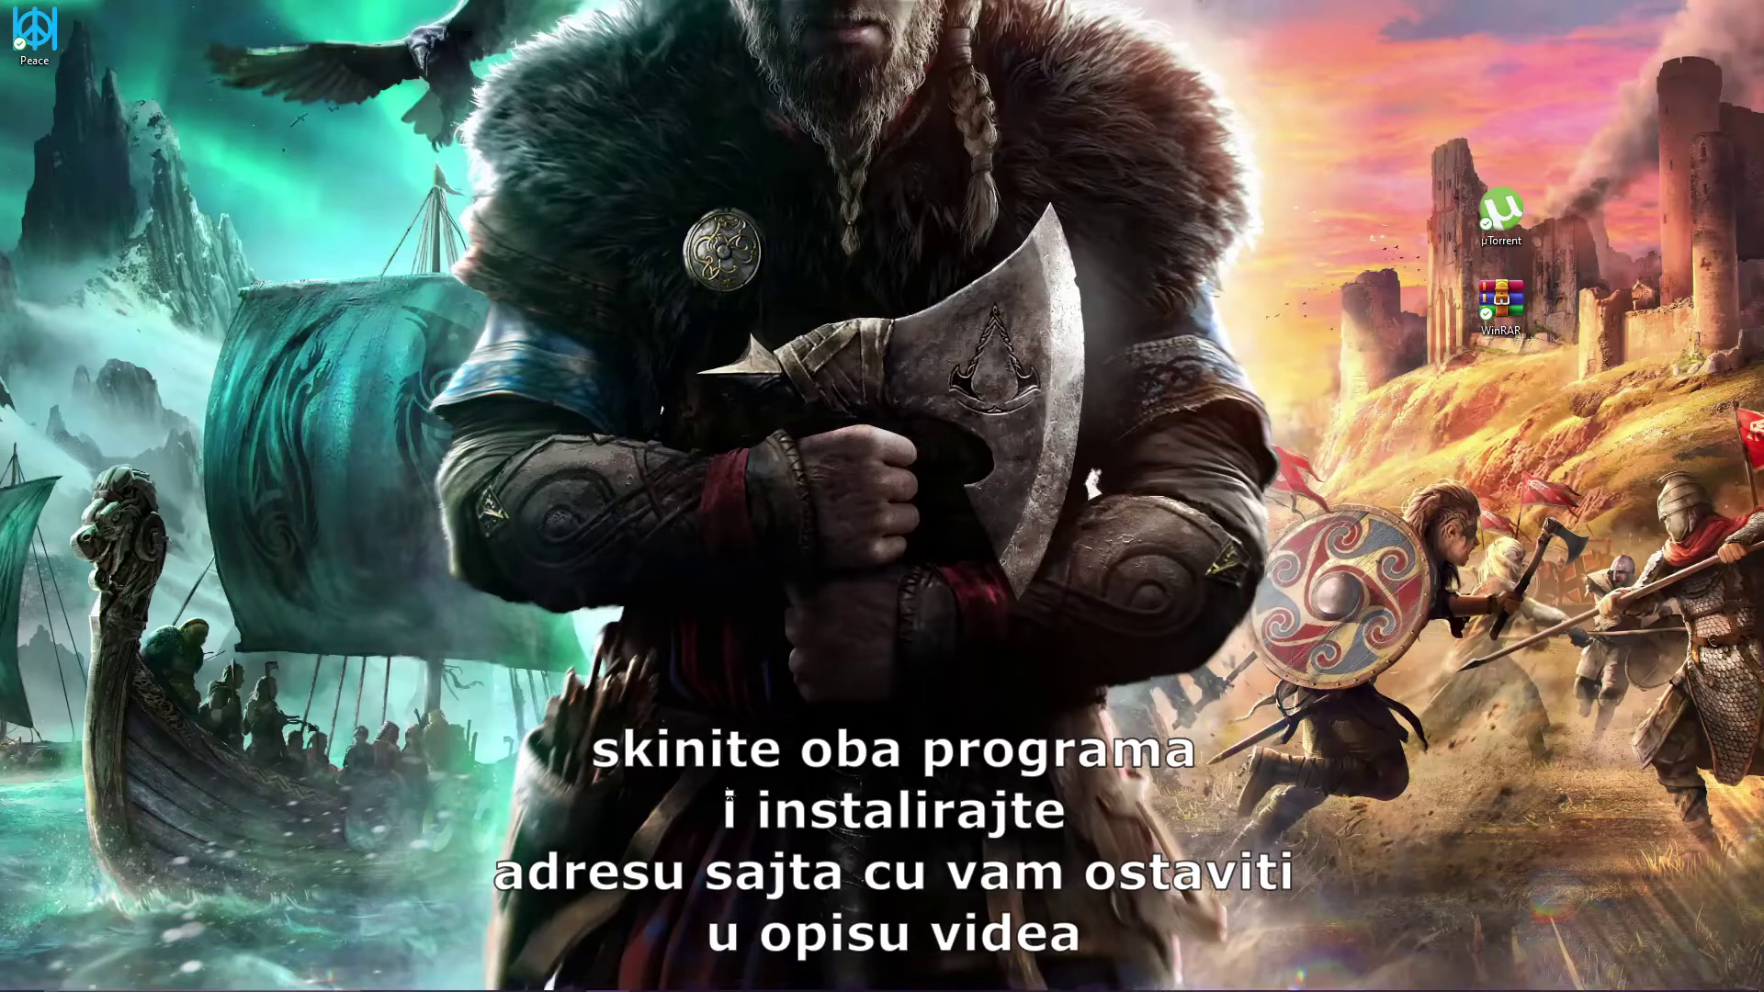
Switch back to Firefox and view the WinRAR download page
left_click(708, 973)
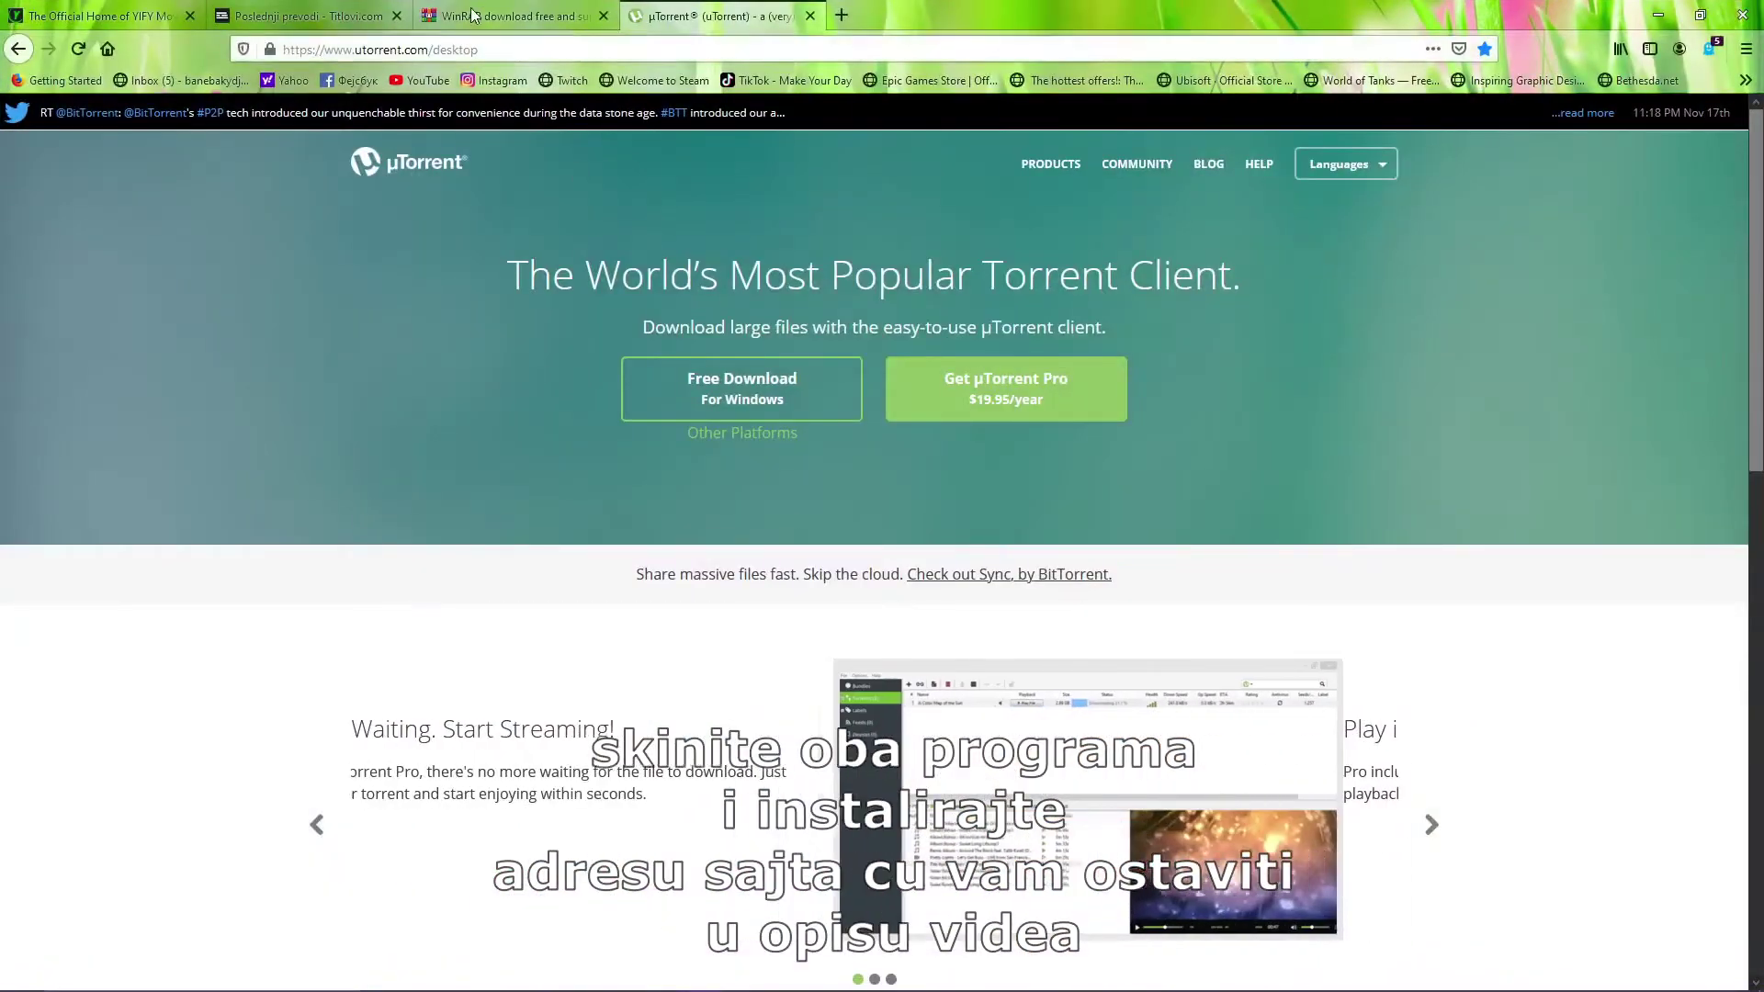
left_click(472, 16)
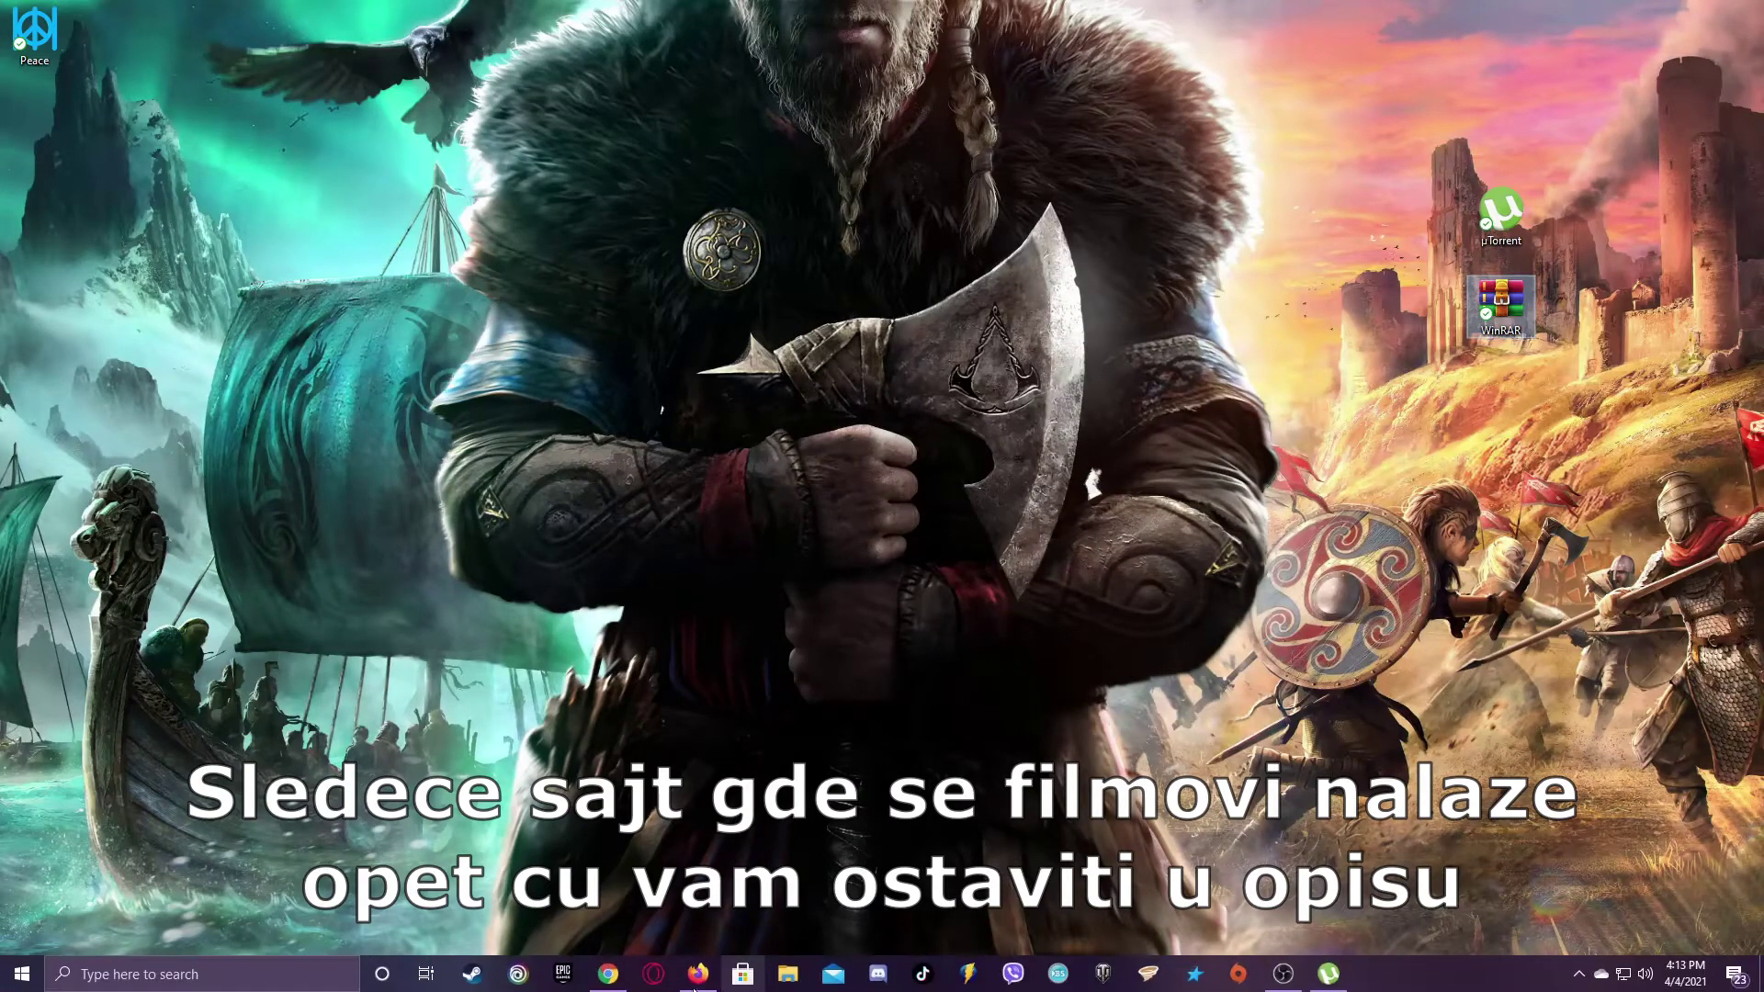
Return to Firefox, go to the YTS.MX site and open its full movie catalogue
mouse_move(604, 983)
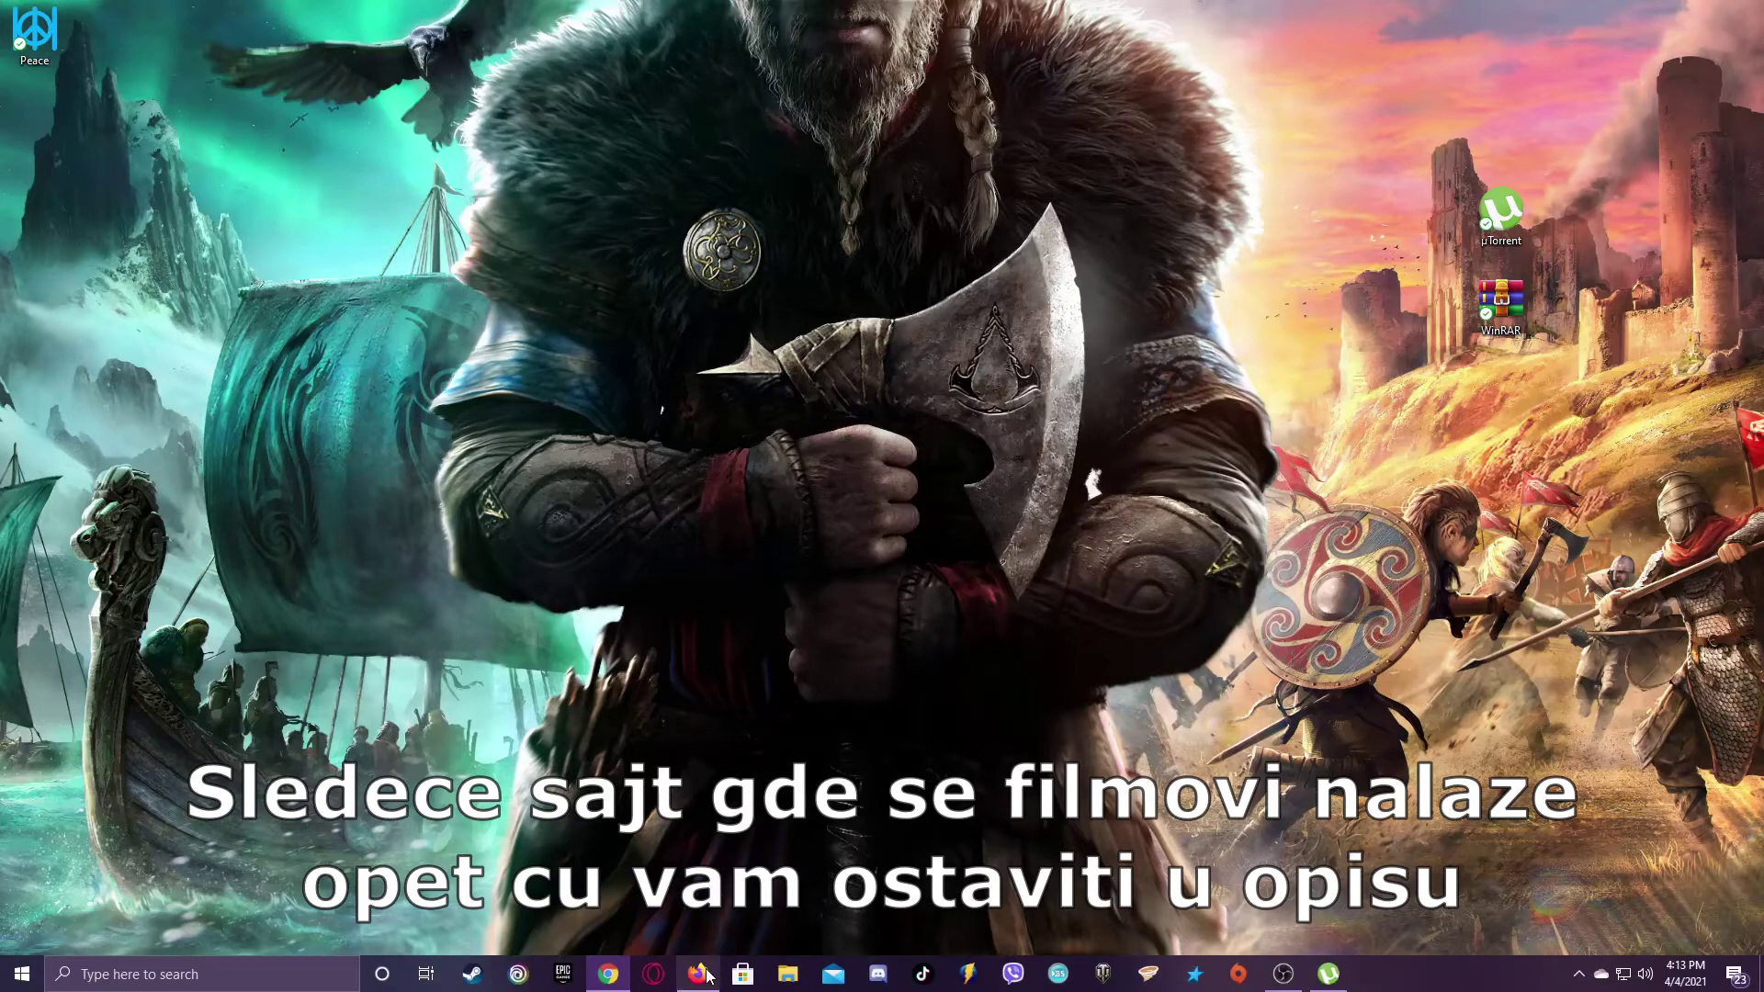
left_click(698, 974)
left_click(303, 16)
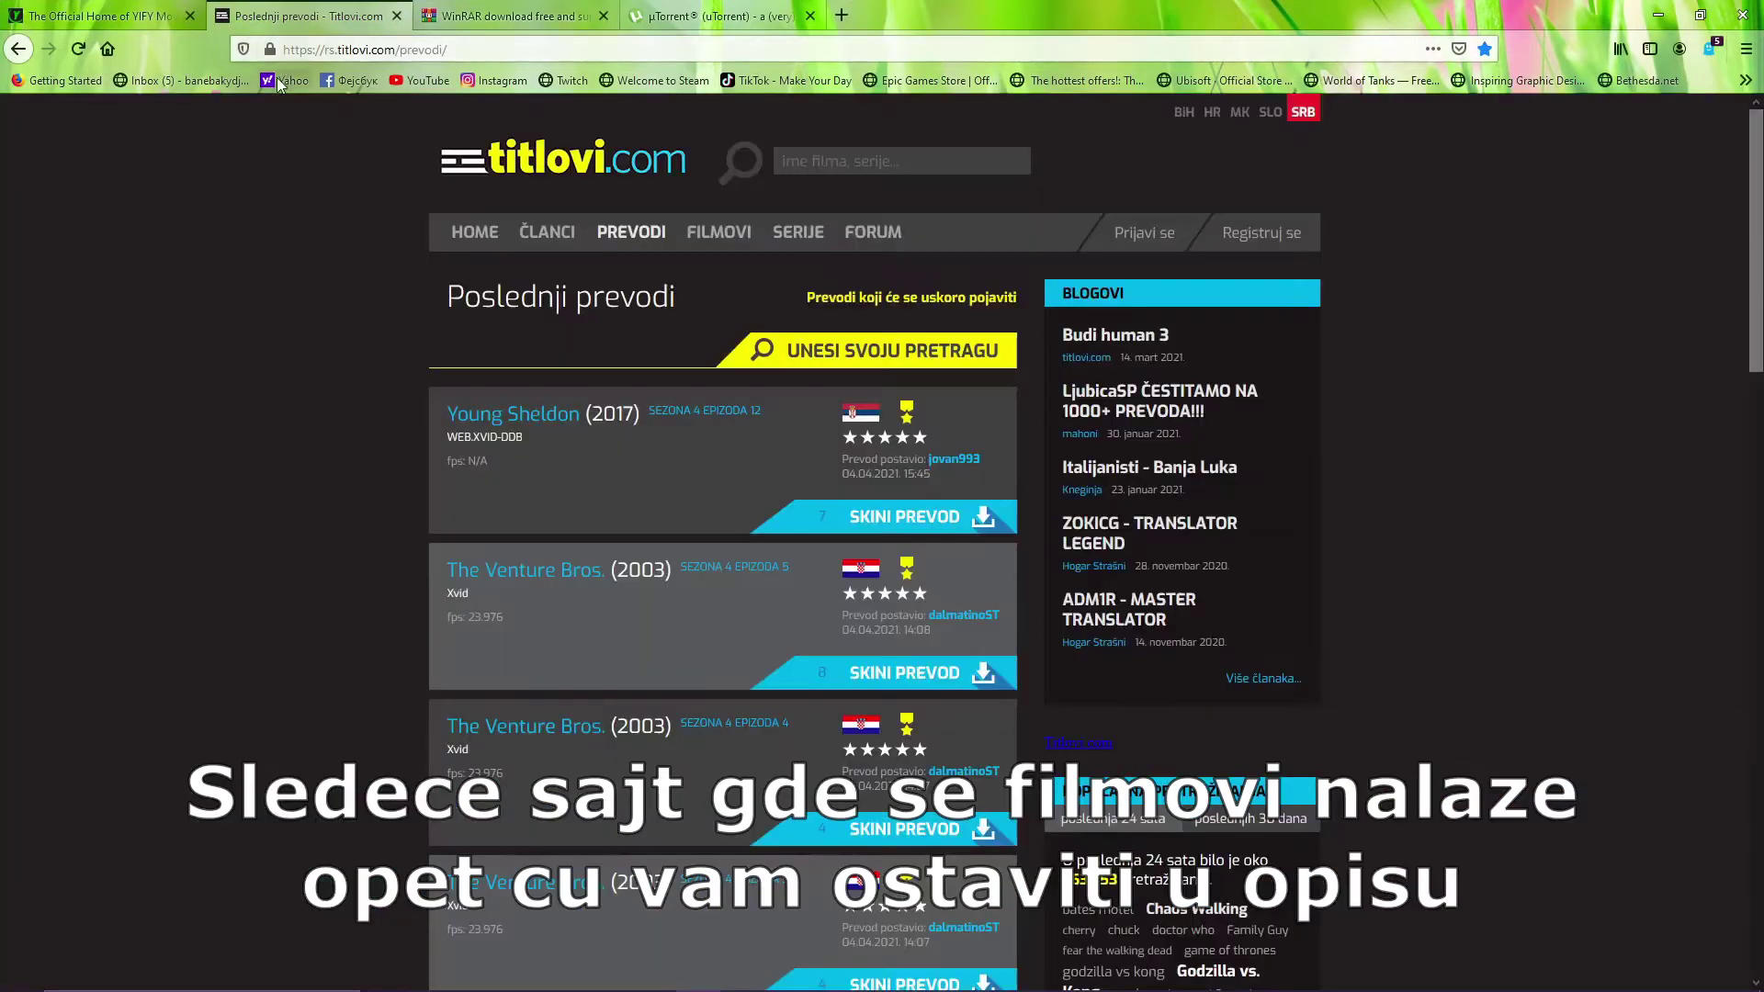
left_click(92, 13)
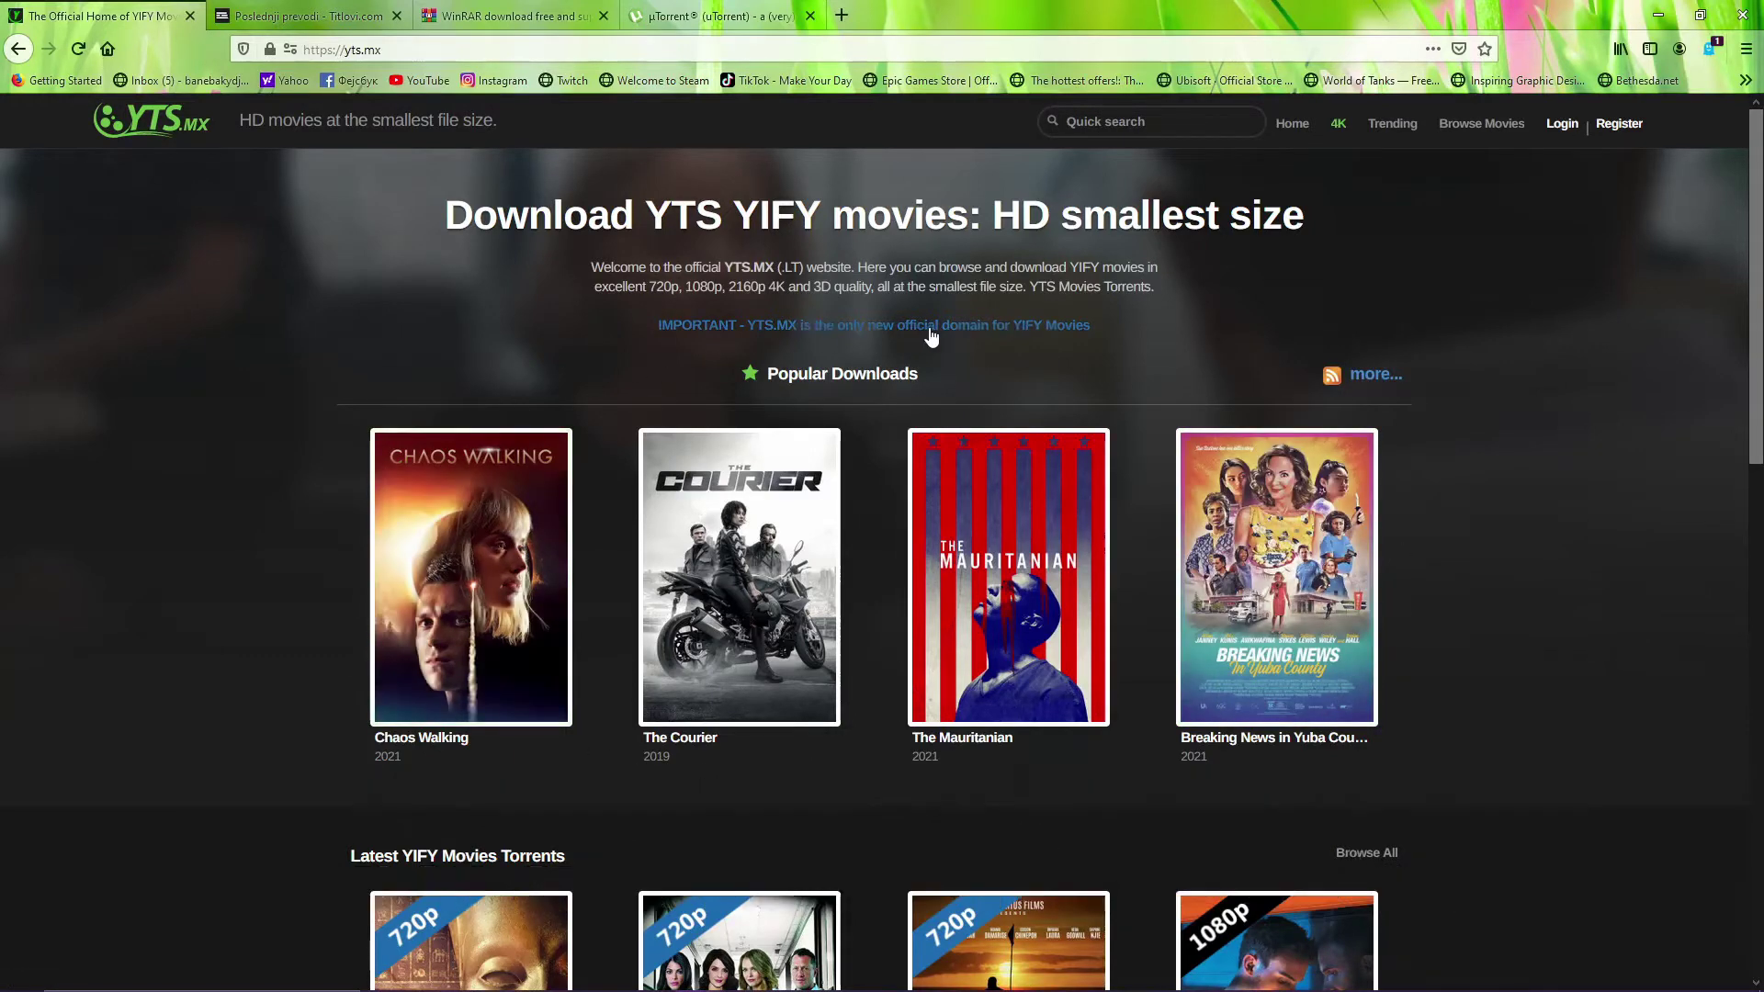
left_click(1472, 127)
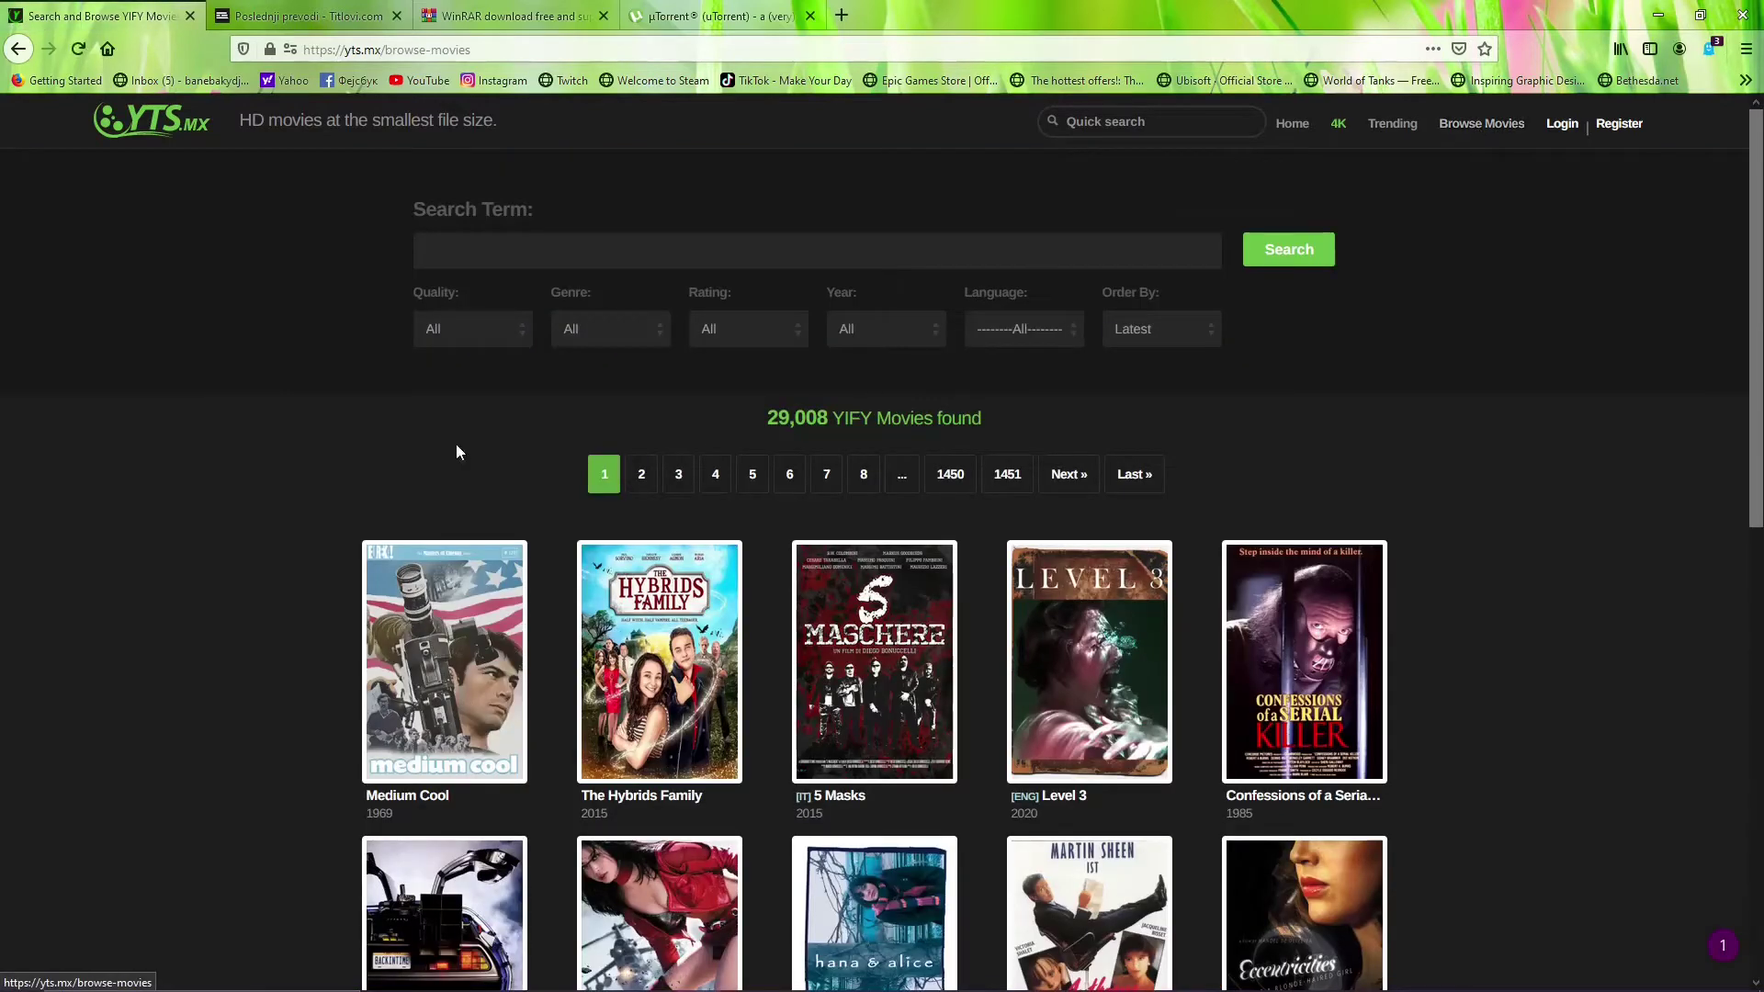
Look through the choices offered by the Quality, Genre, Rating and Year filters of the movie catalogue
left_click(509, 326)
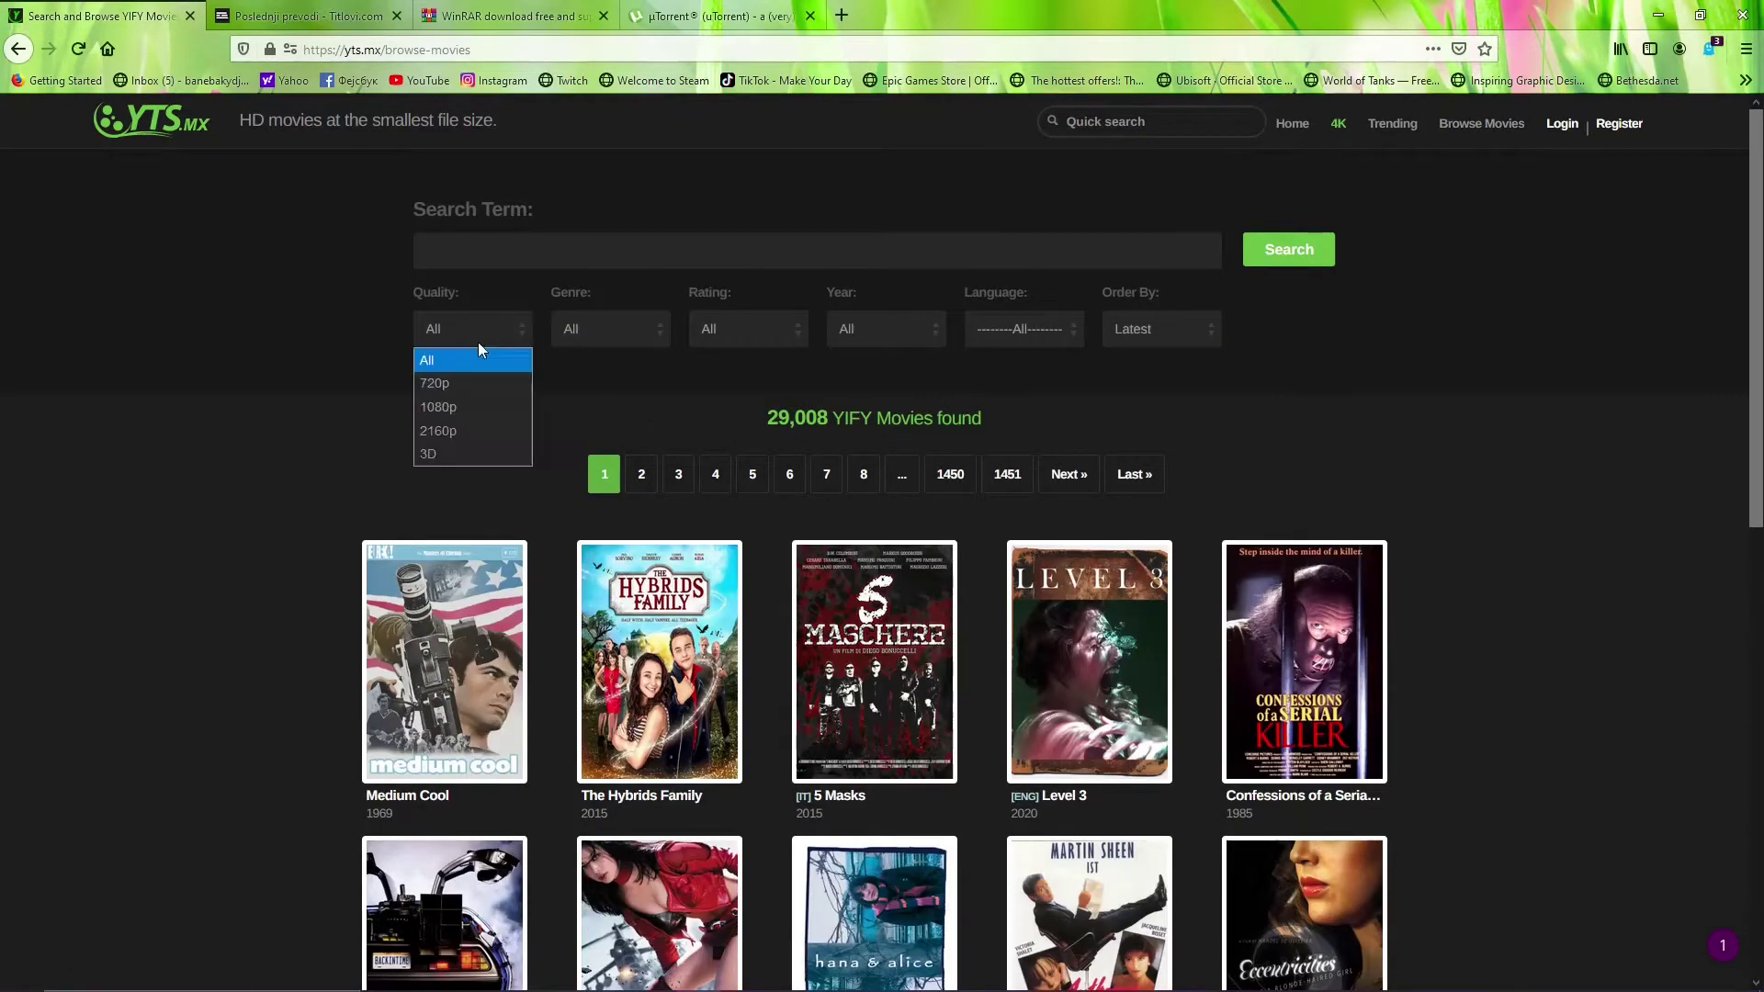
left_click(620, 324)
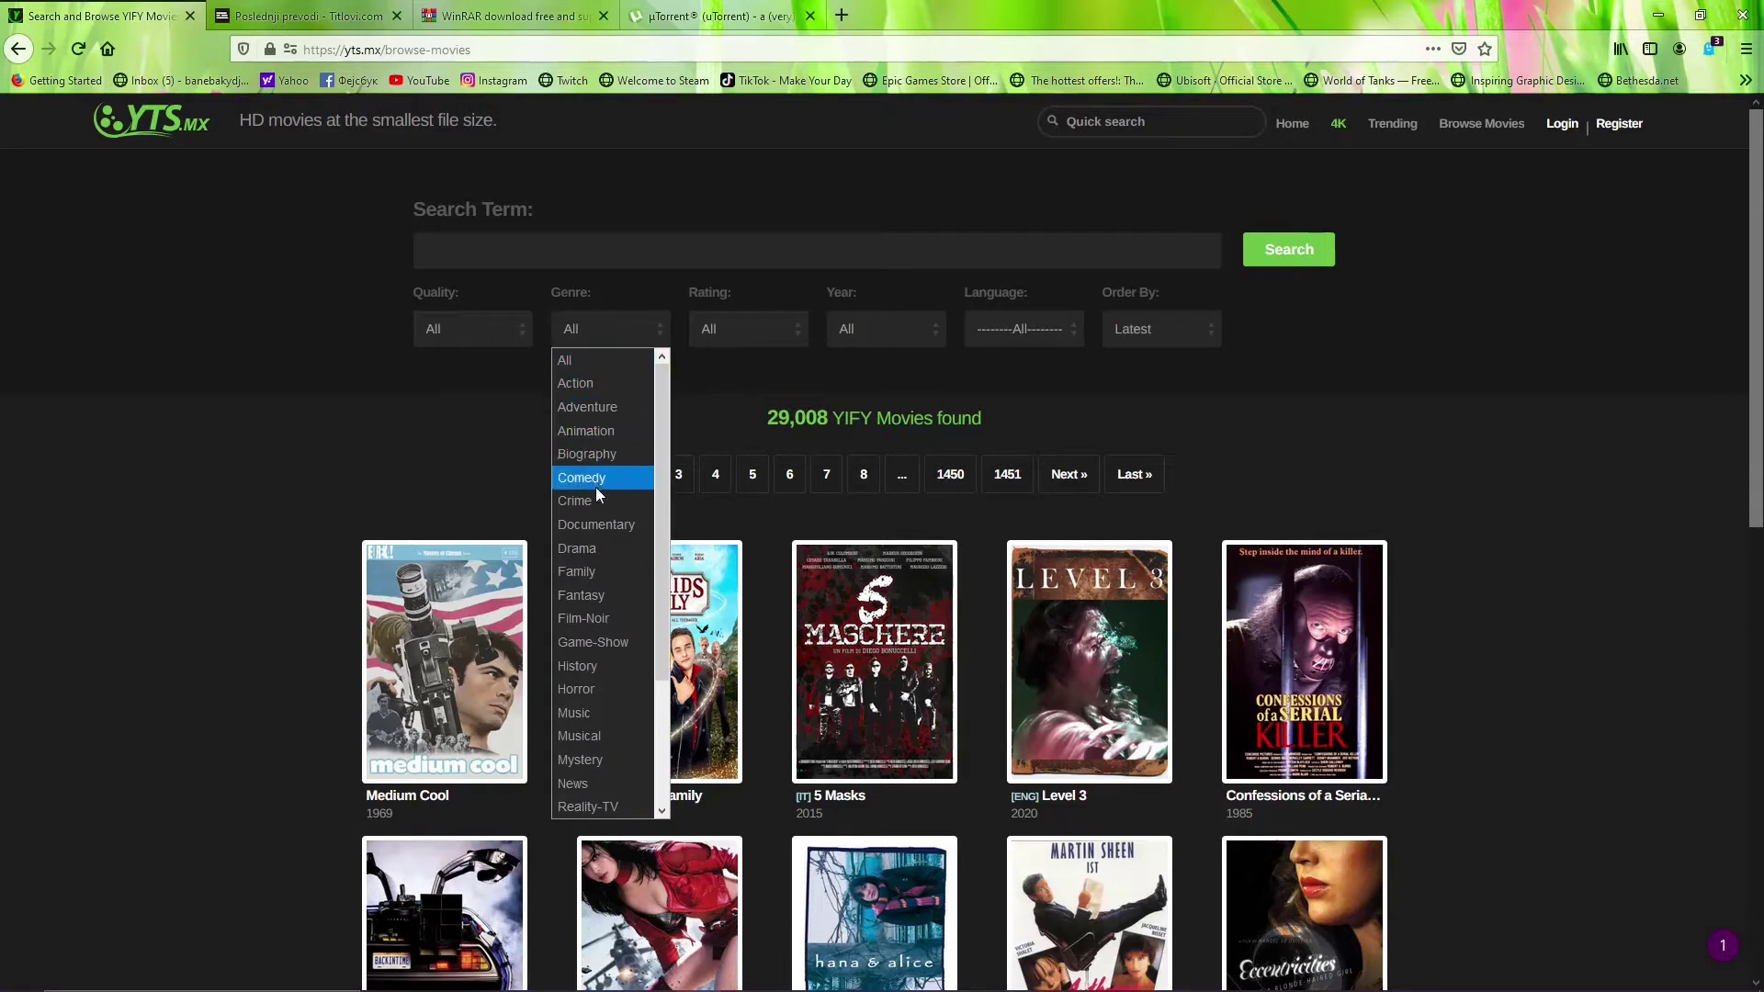
scroll(614, 596, "down", 3)
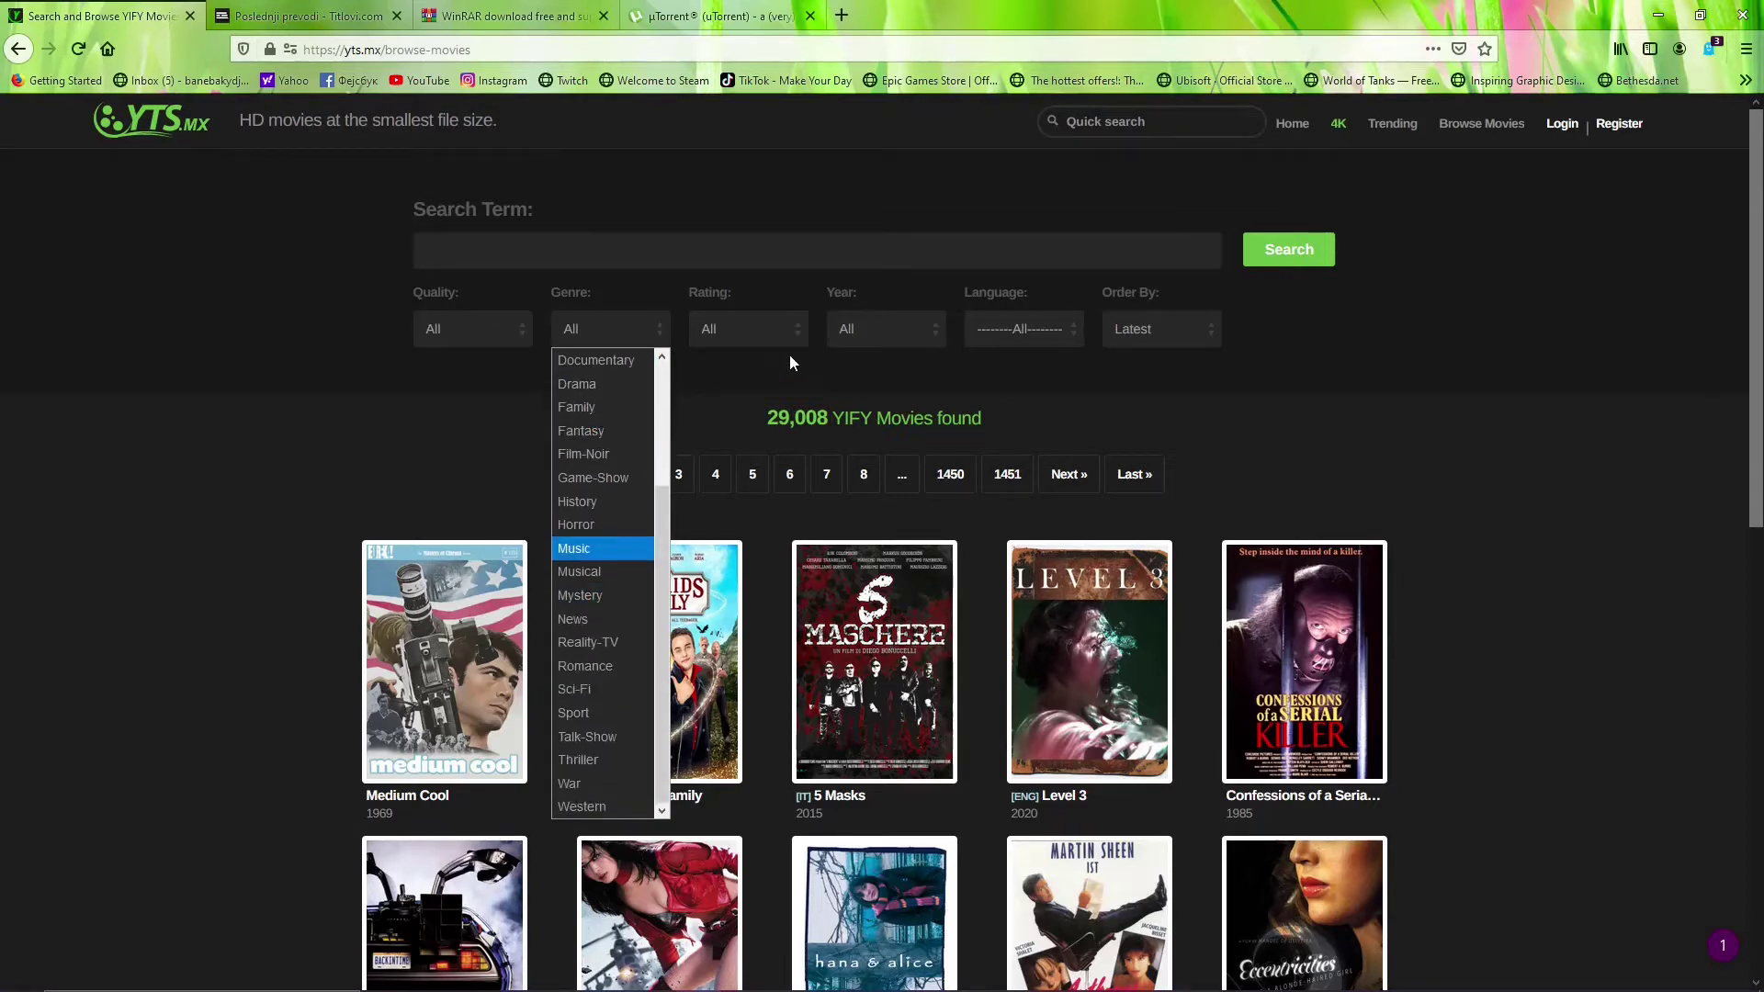
left_click(771, 331)
left_click(910, 330)
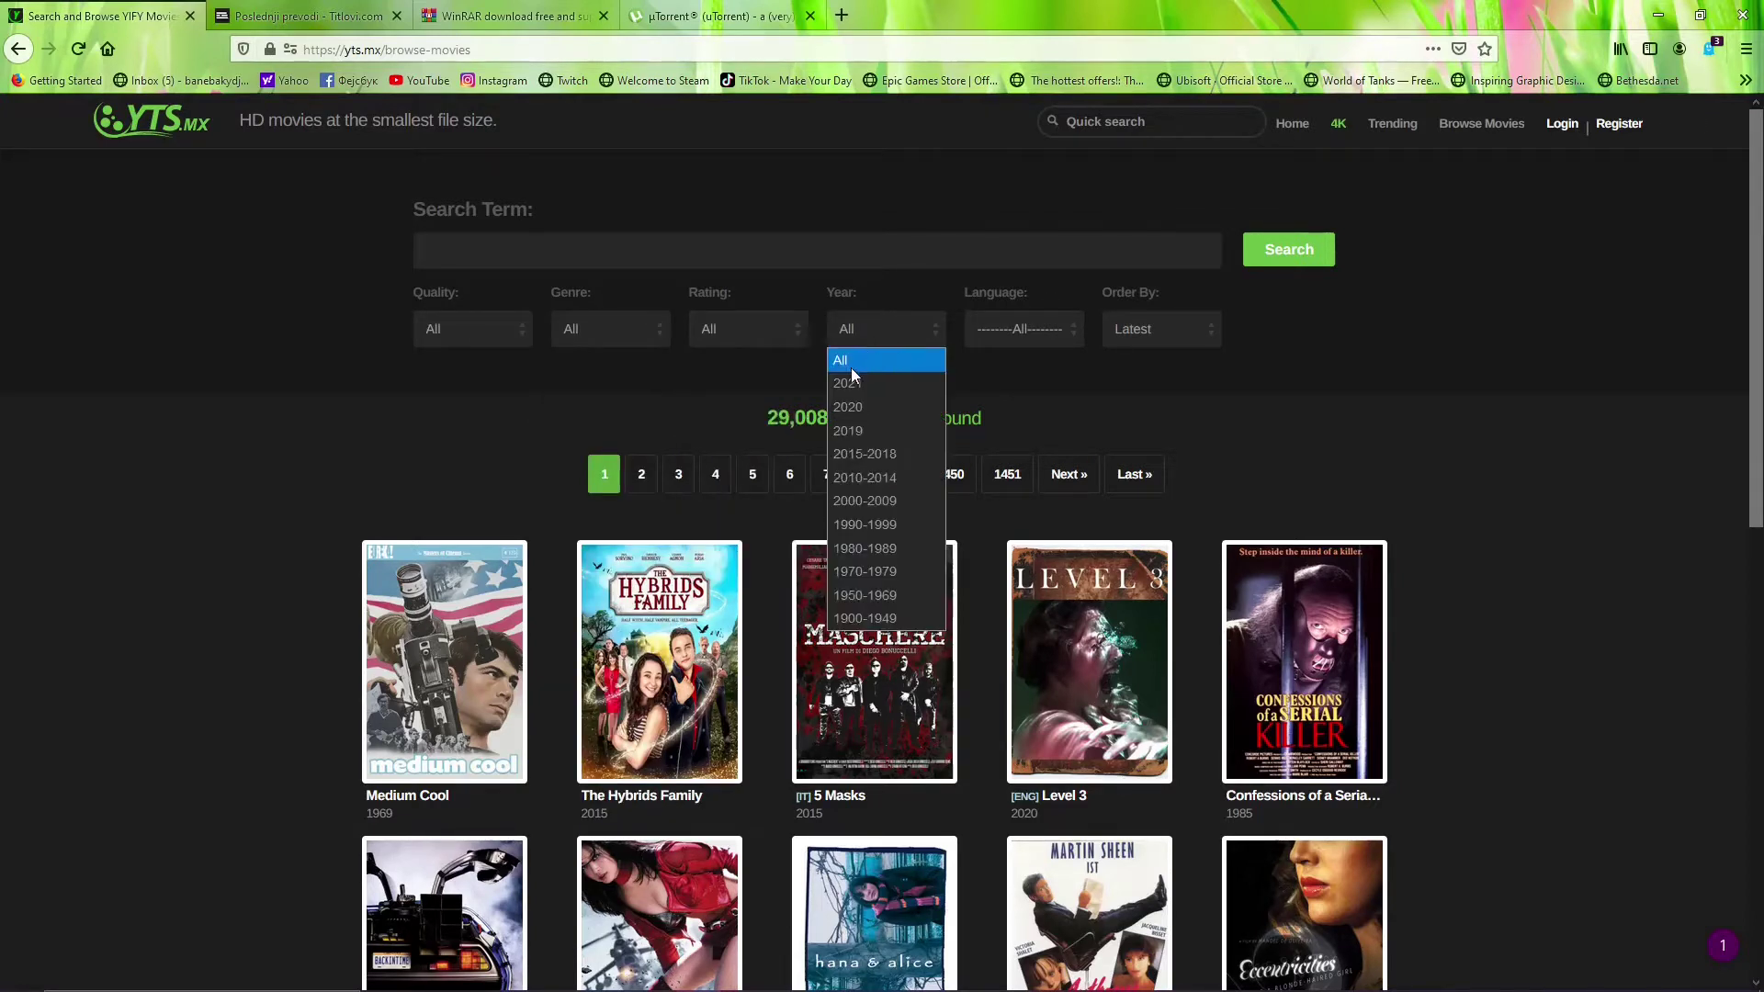
left_click(417, 410)
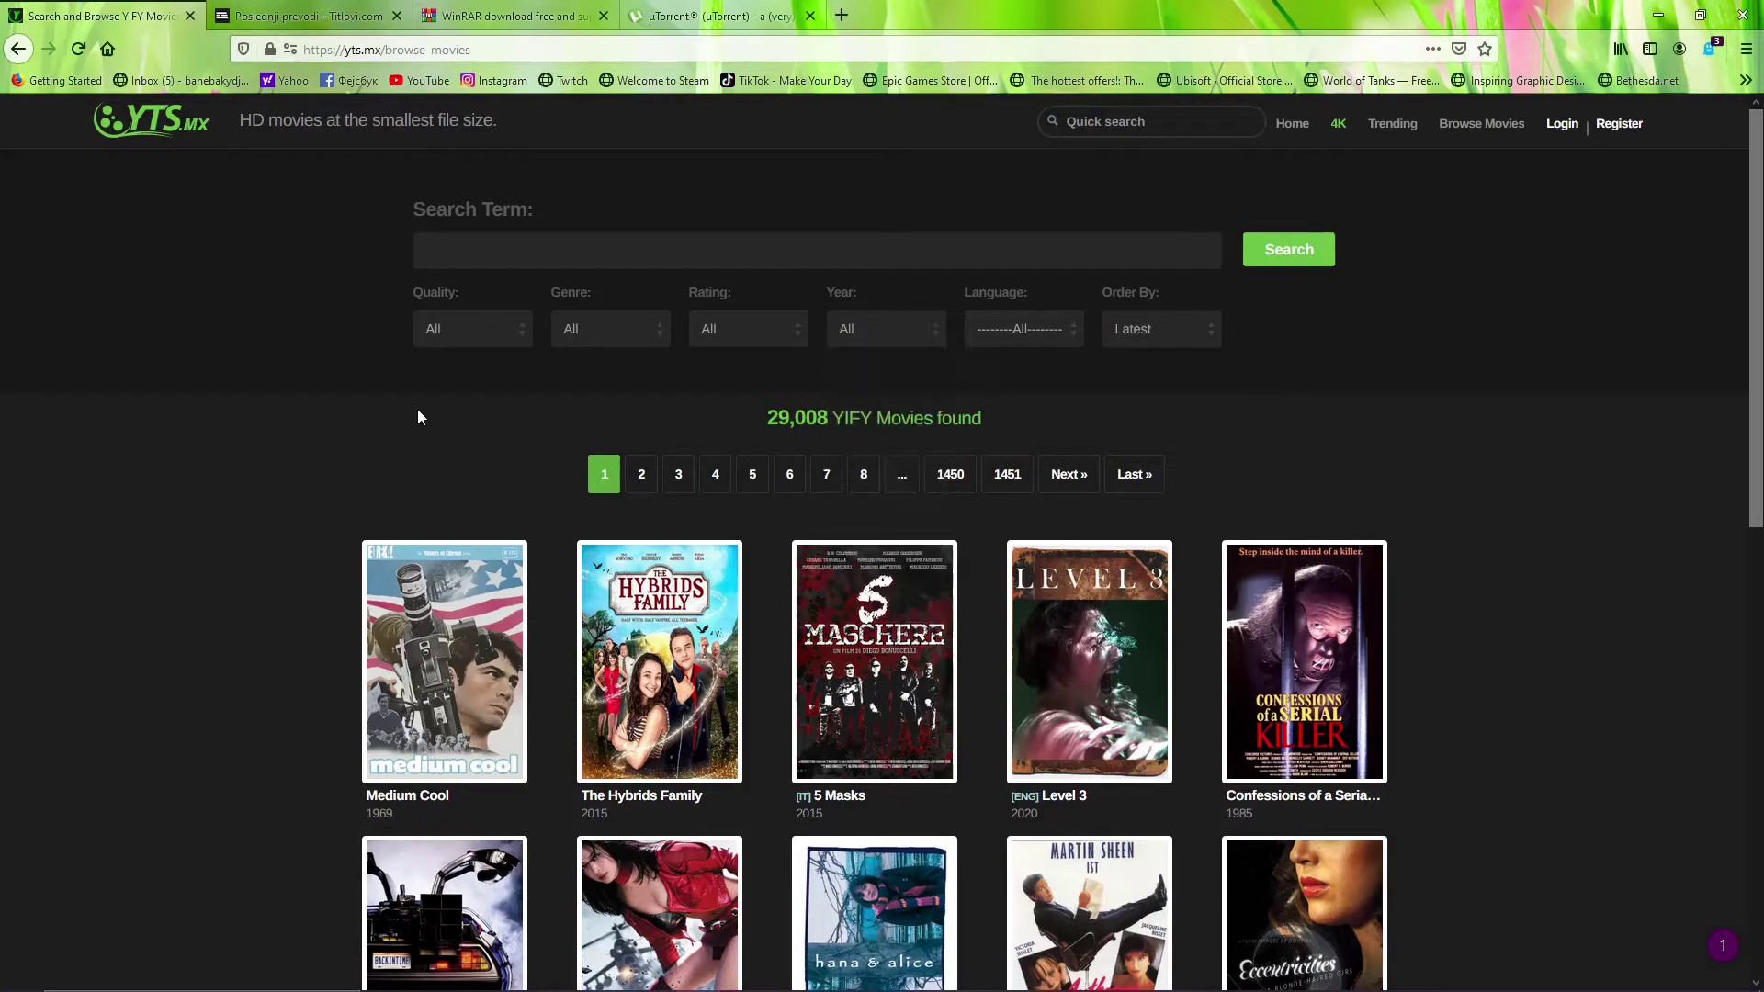
Filter the movie catalogue to genre Horror and year 2015-2018, and run the search
left_click(607, 332)
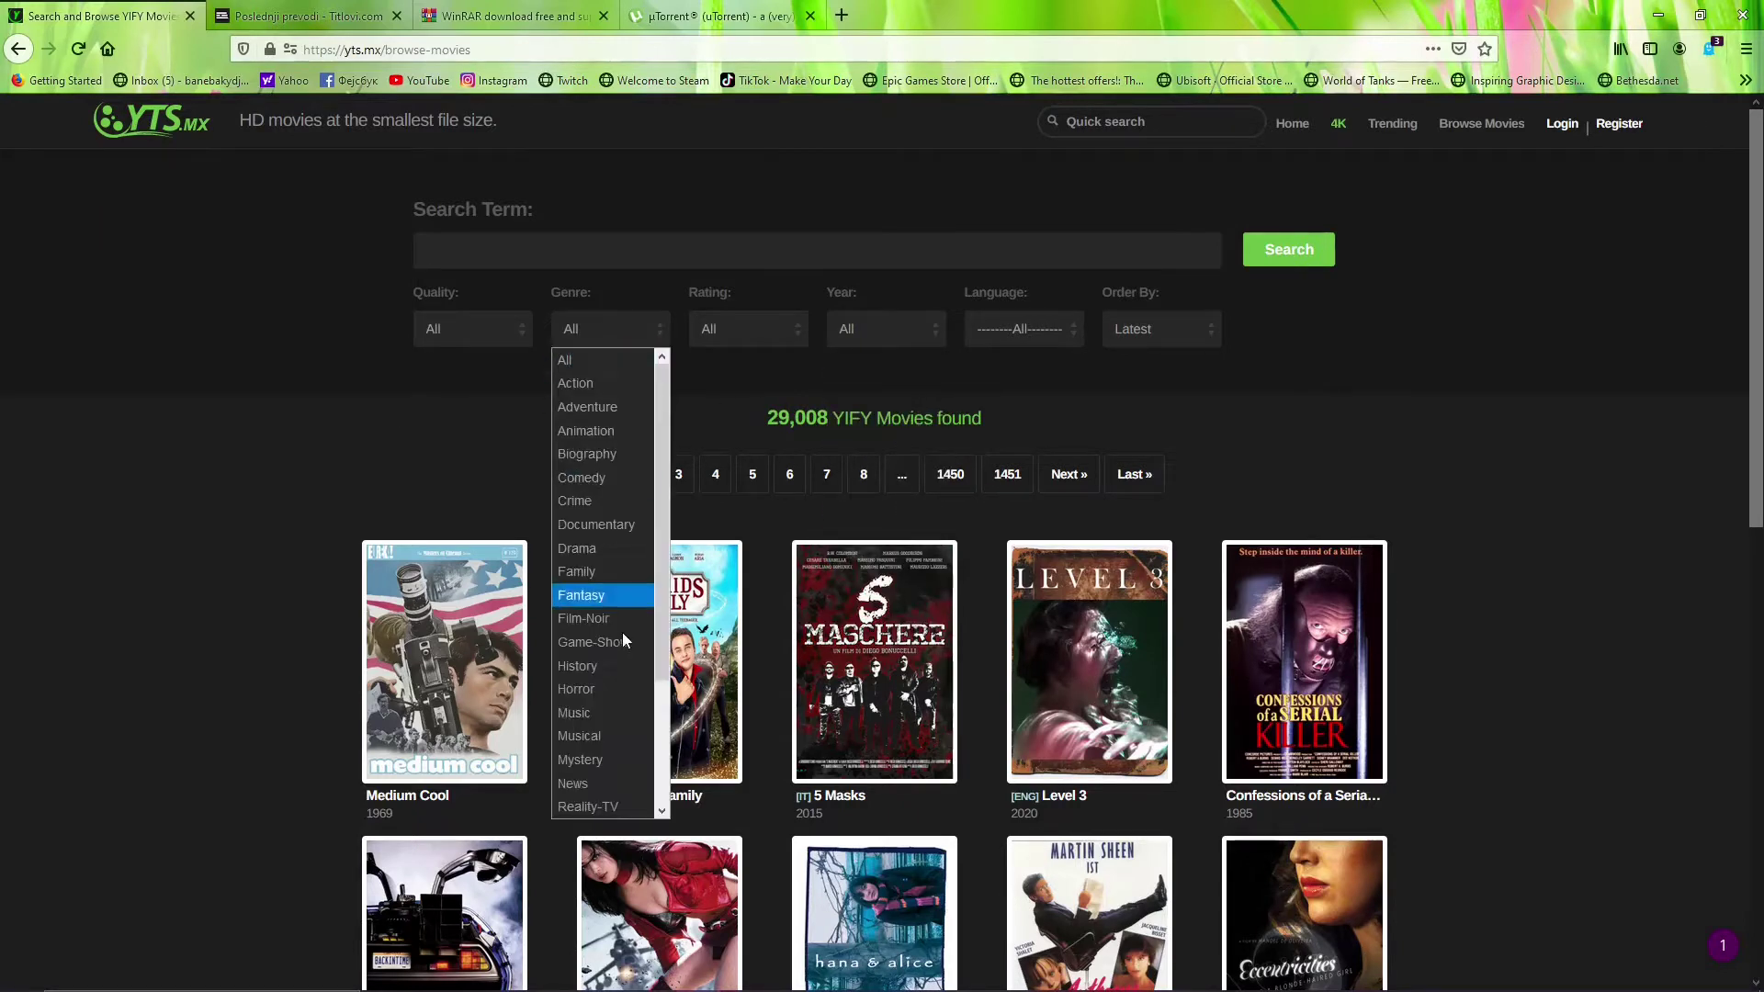
left_click(607, 689)
left_click(840, 334)
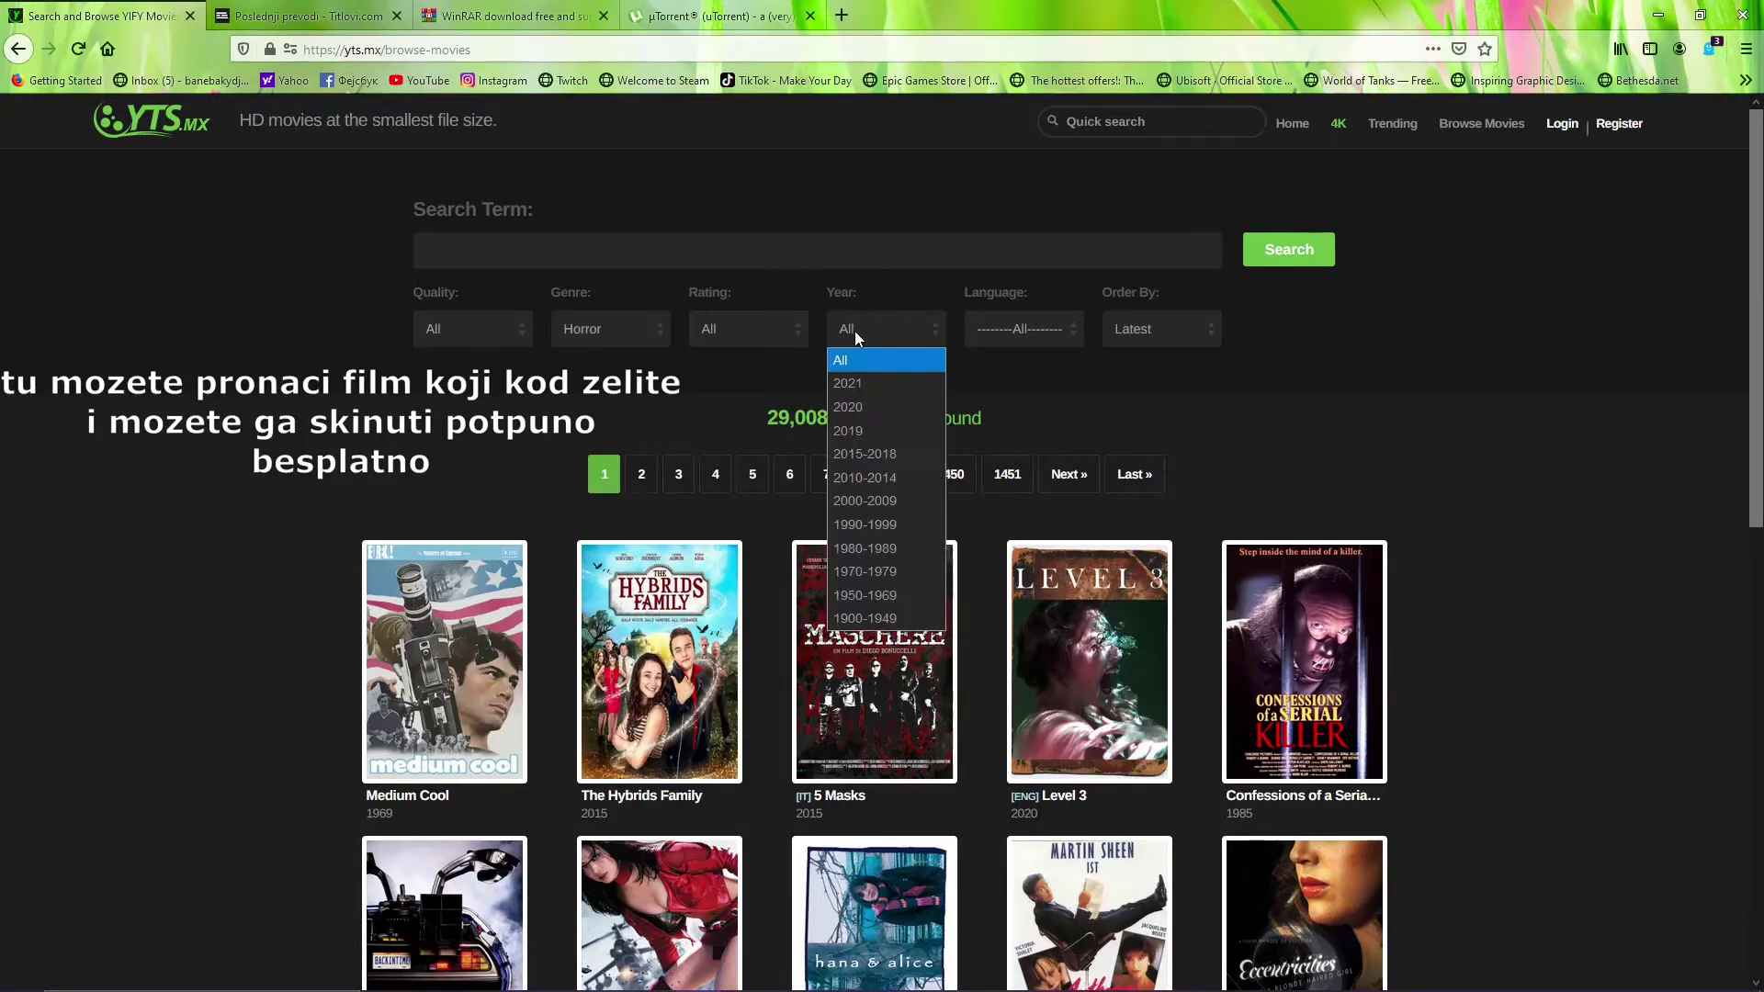
left_click(861, 452)
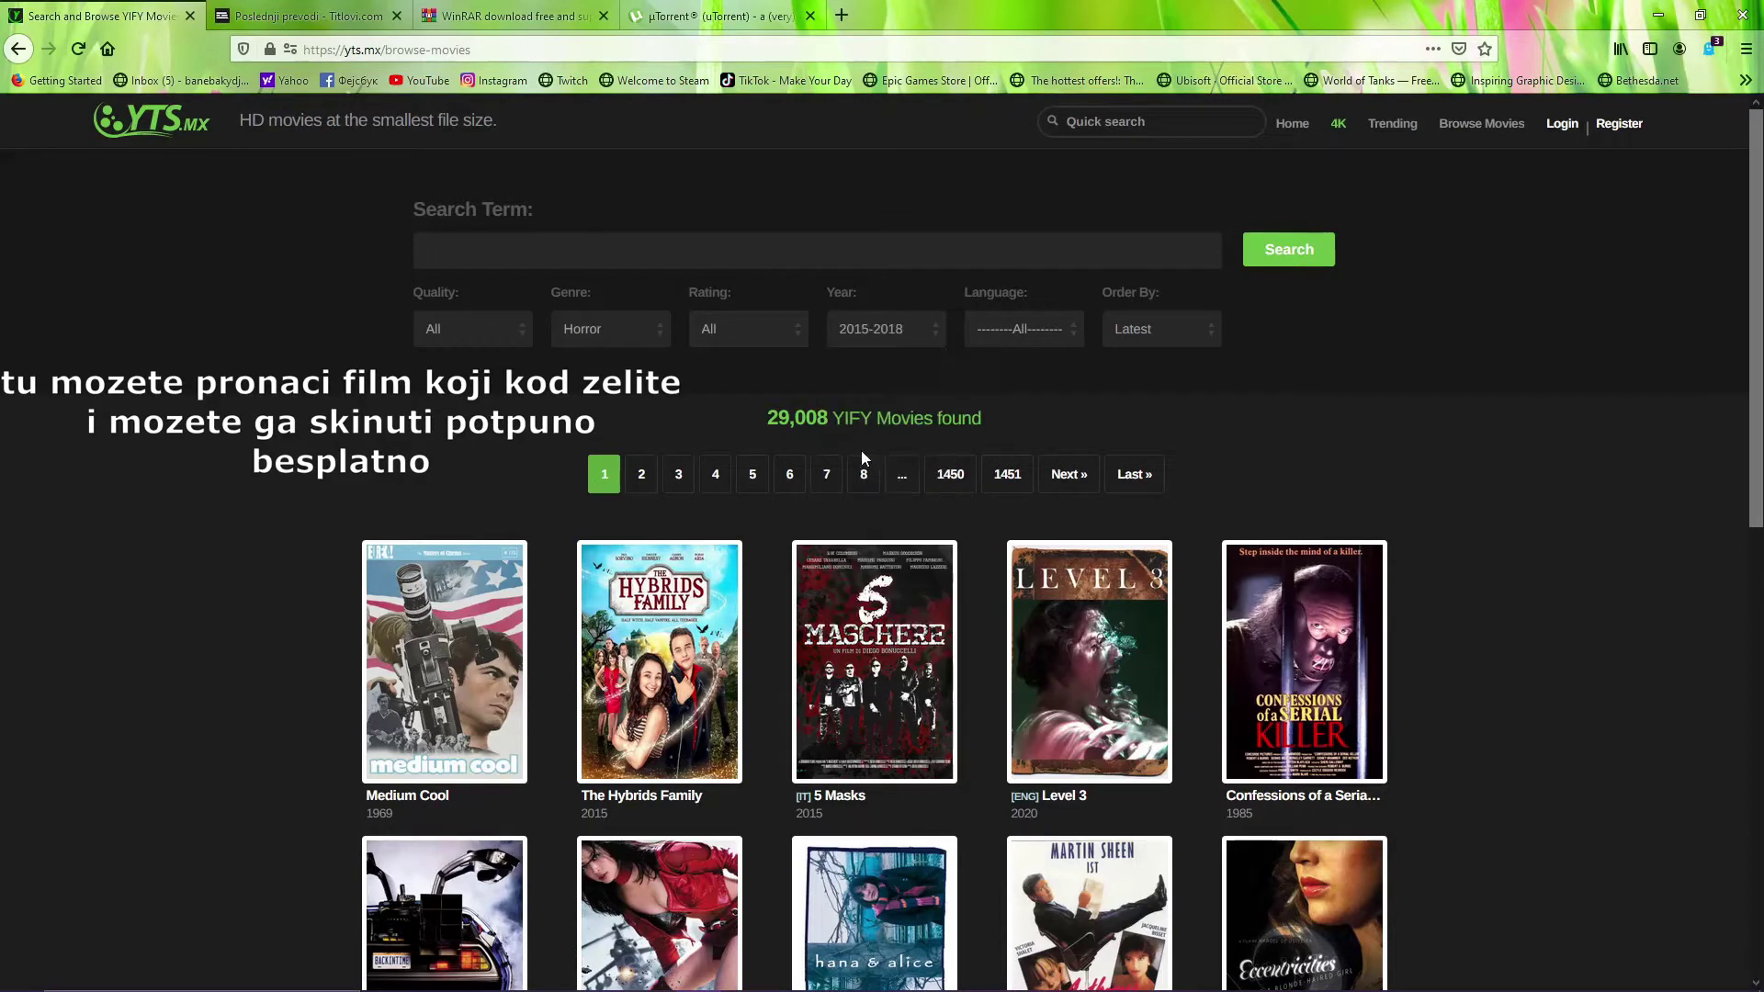
left_click(1307, 254)
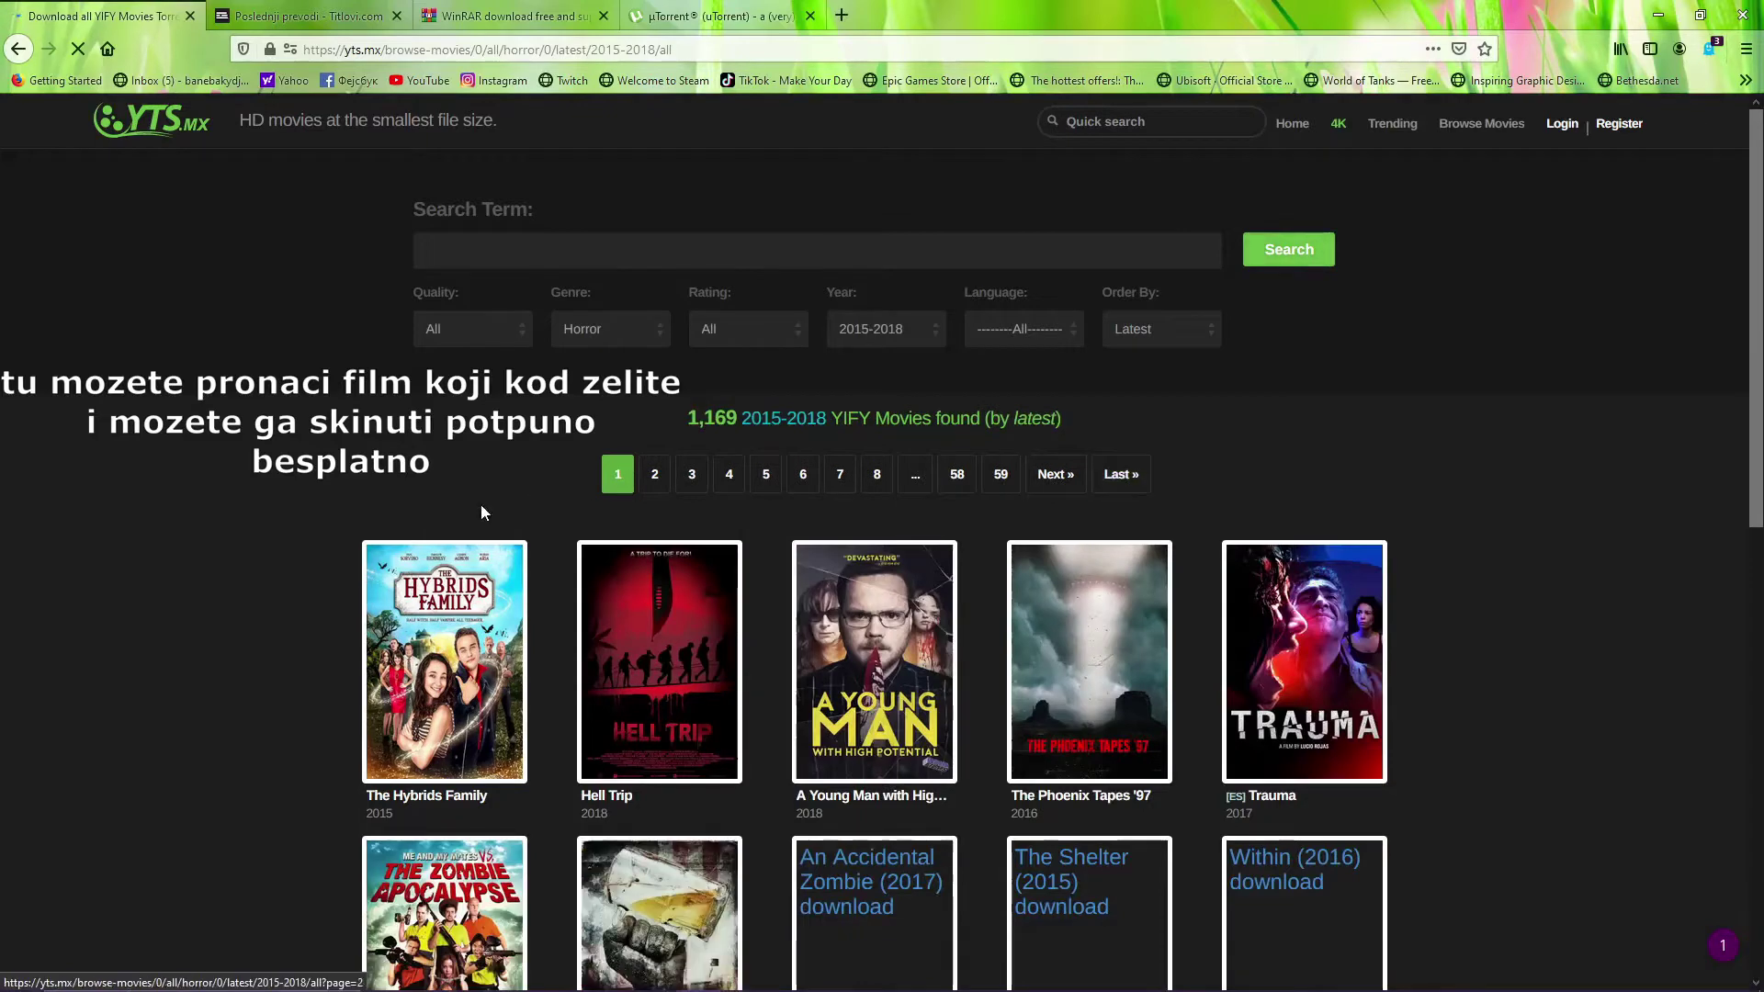
Browse the filtered horror movies, examine the available formats on the Creep 2 page and return to the list
scroll(251, 516, "down", 2)
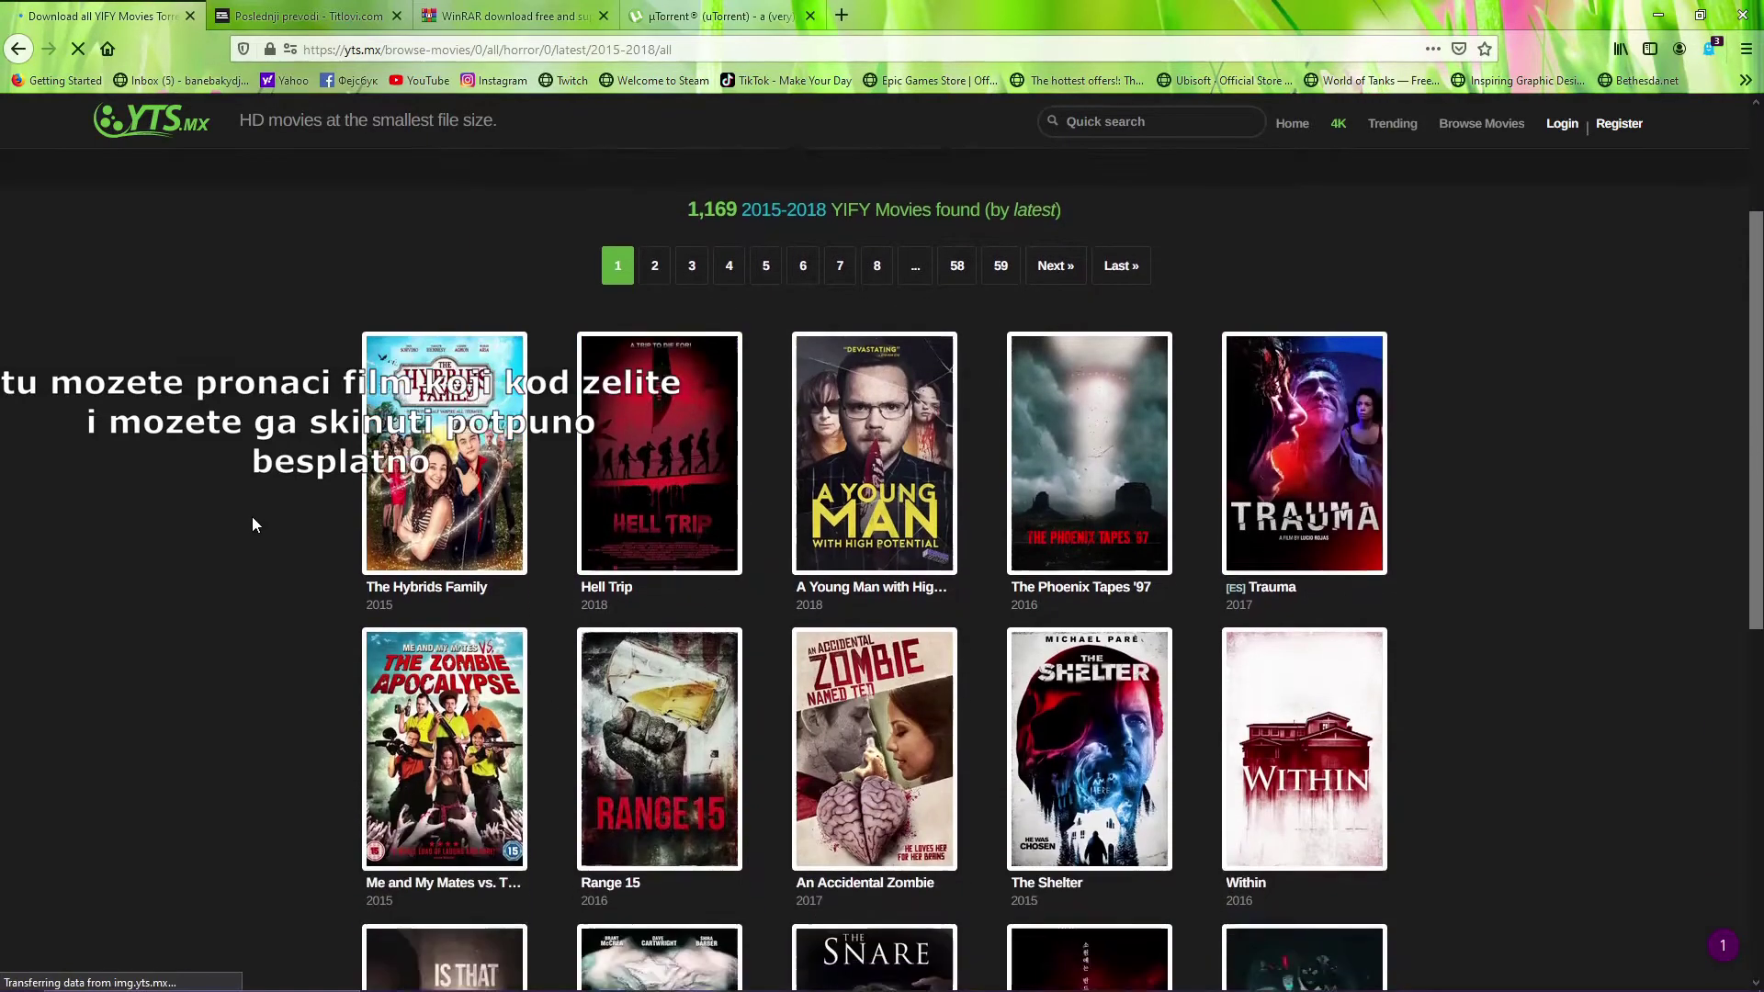
scroll(250, 513, "down", 5)
scroll(250, 513, "up", 2)
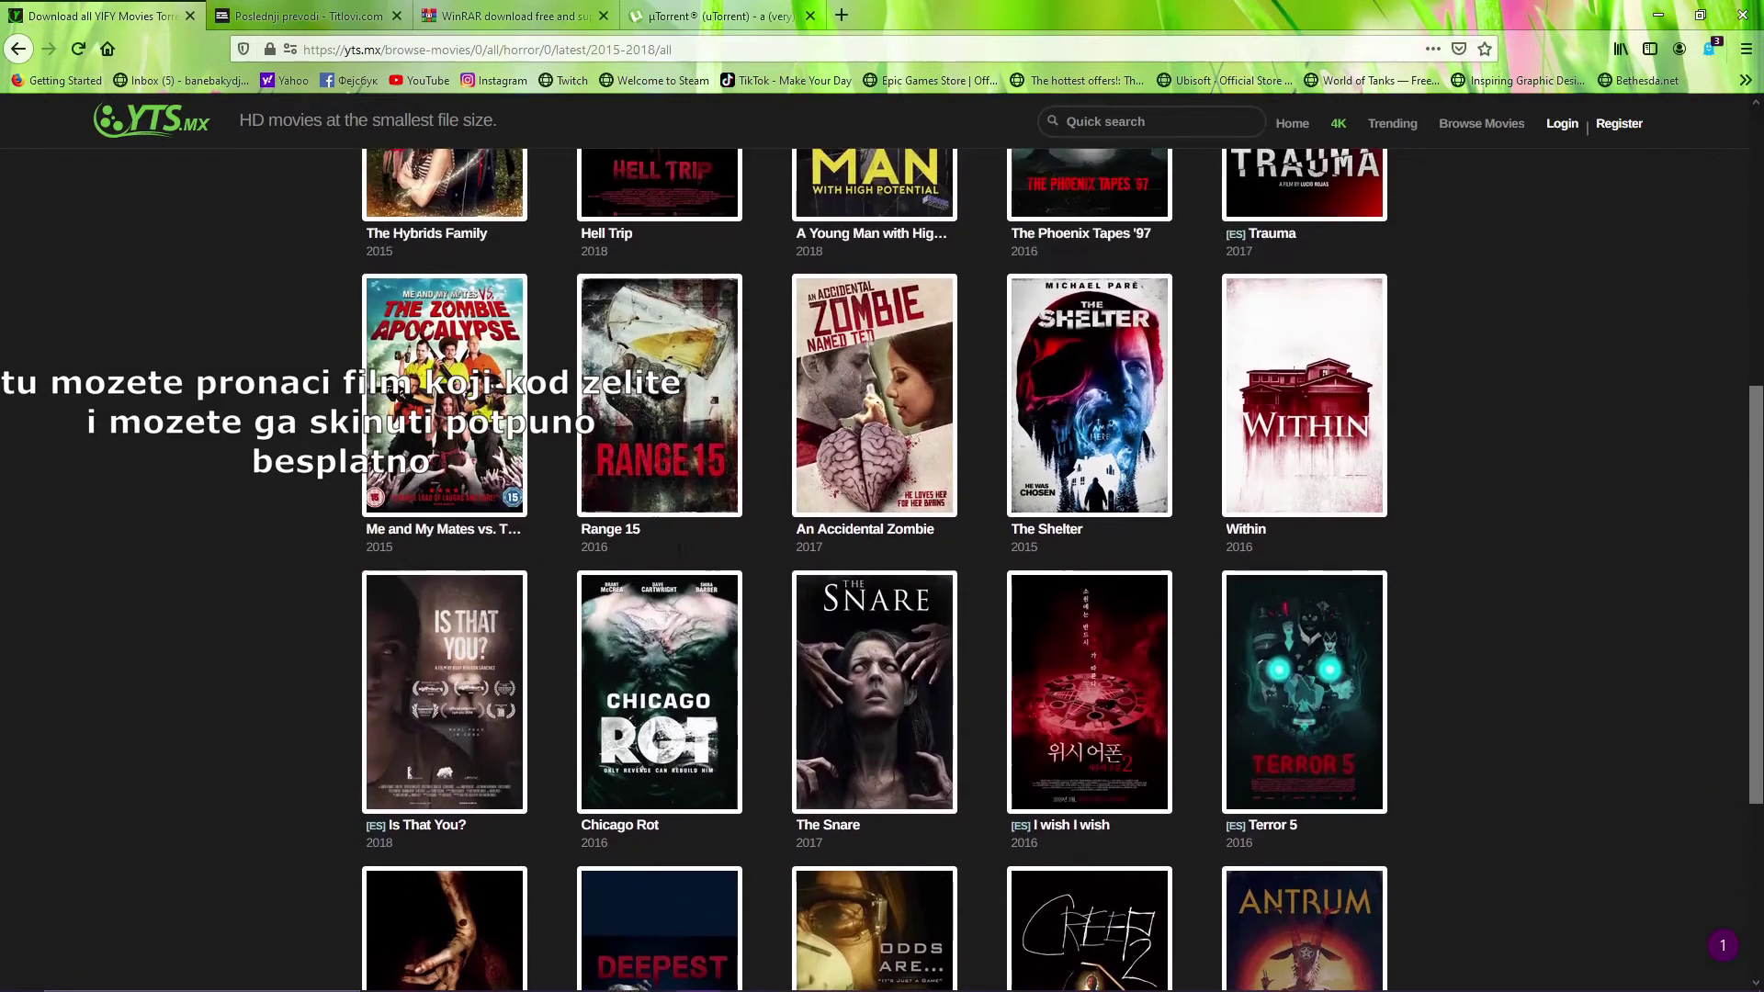
mouse_move(1055, 377)
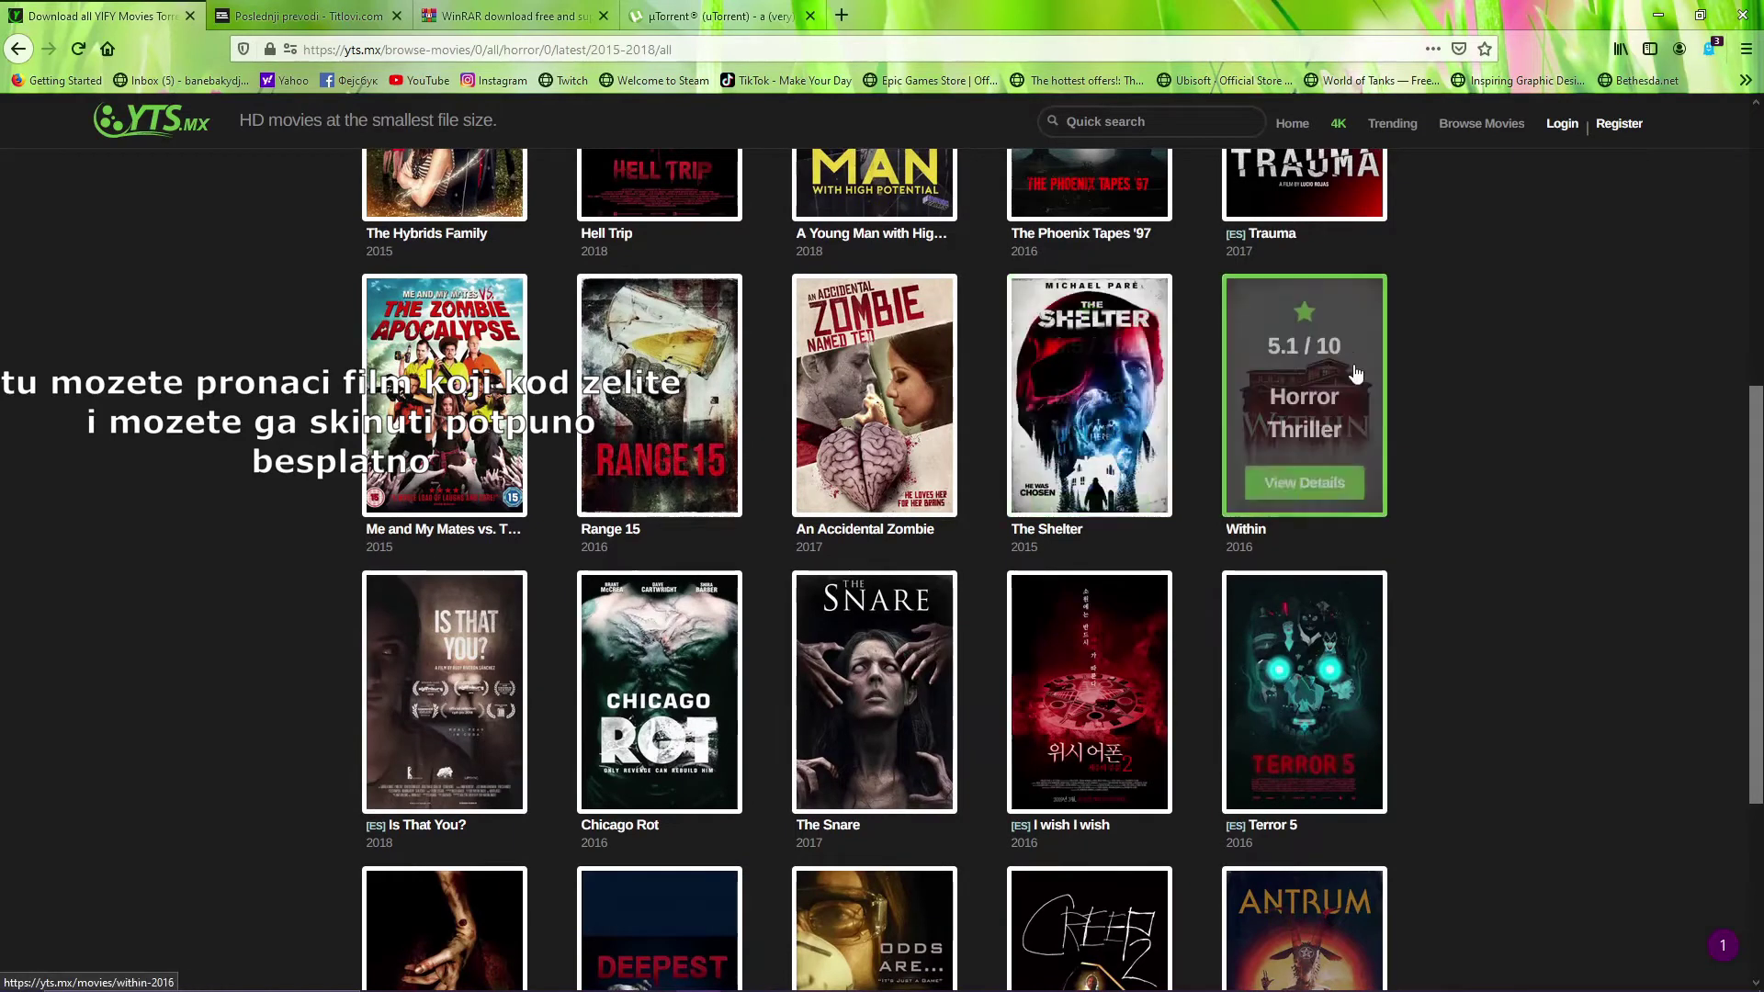
scroll(845, 654, "down", 3)
scroll(845, 654, "down", 1)
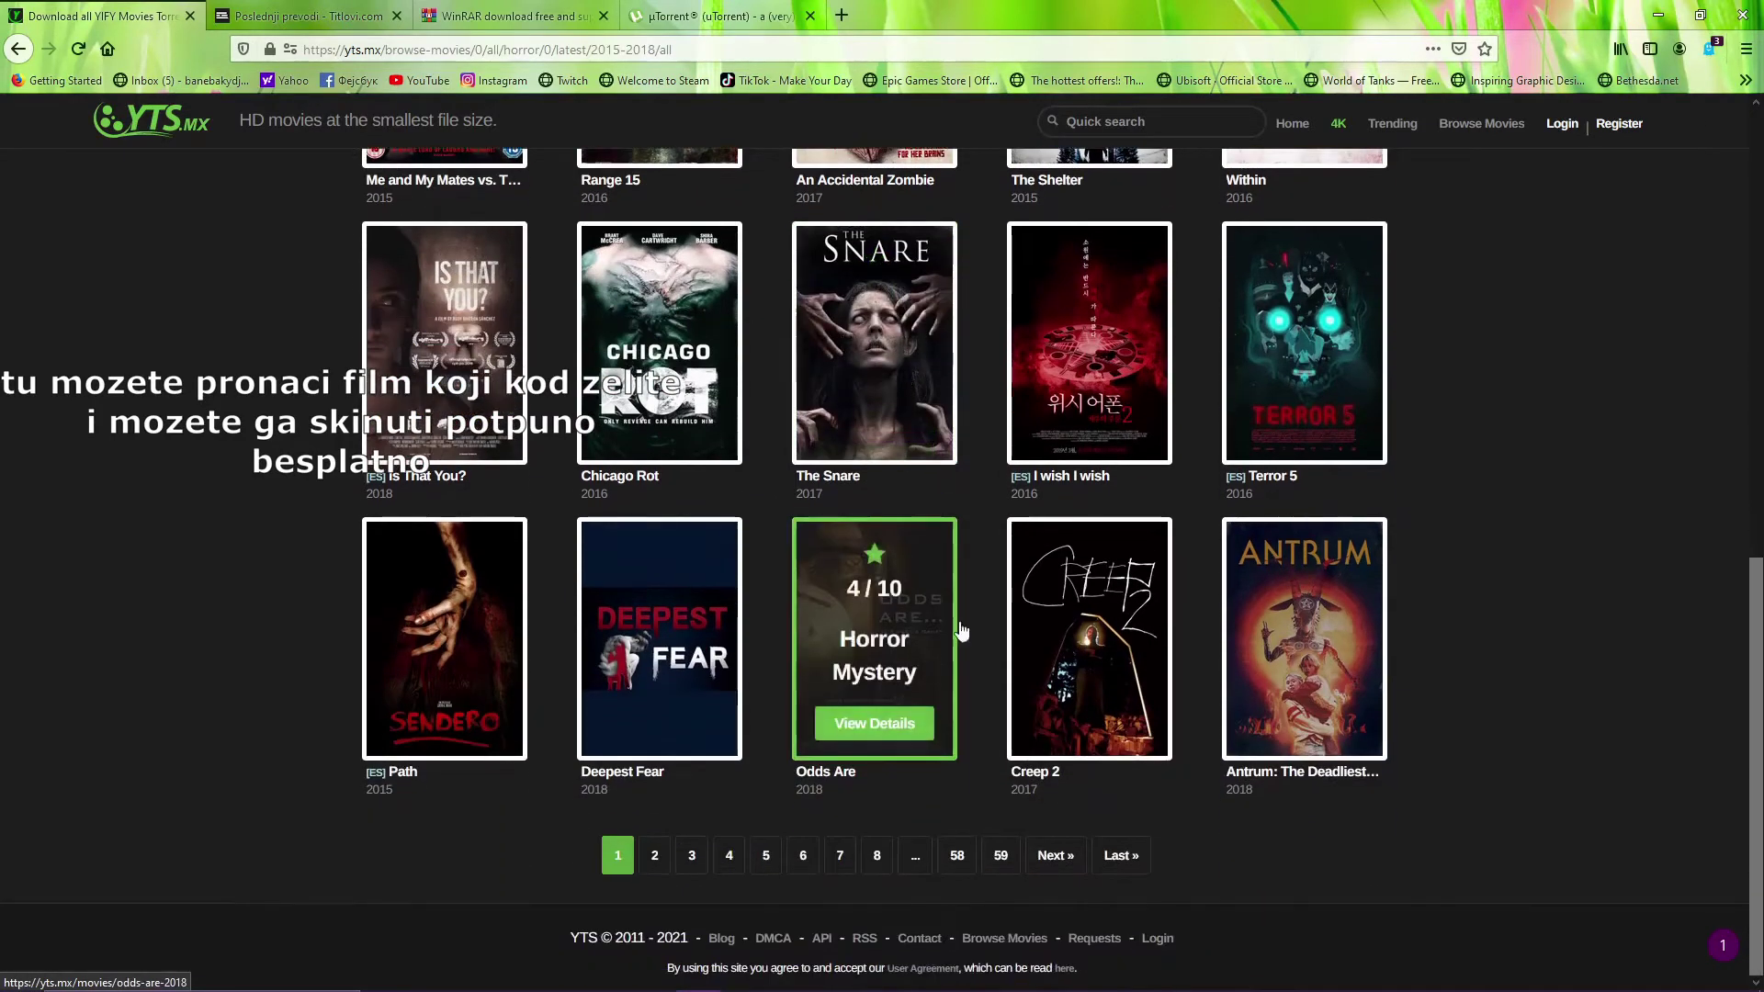
left_click(1051, 591)
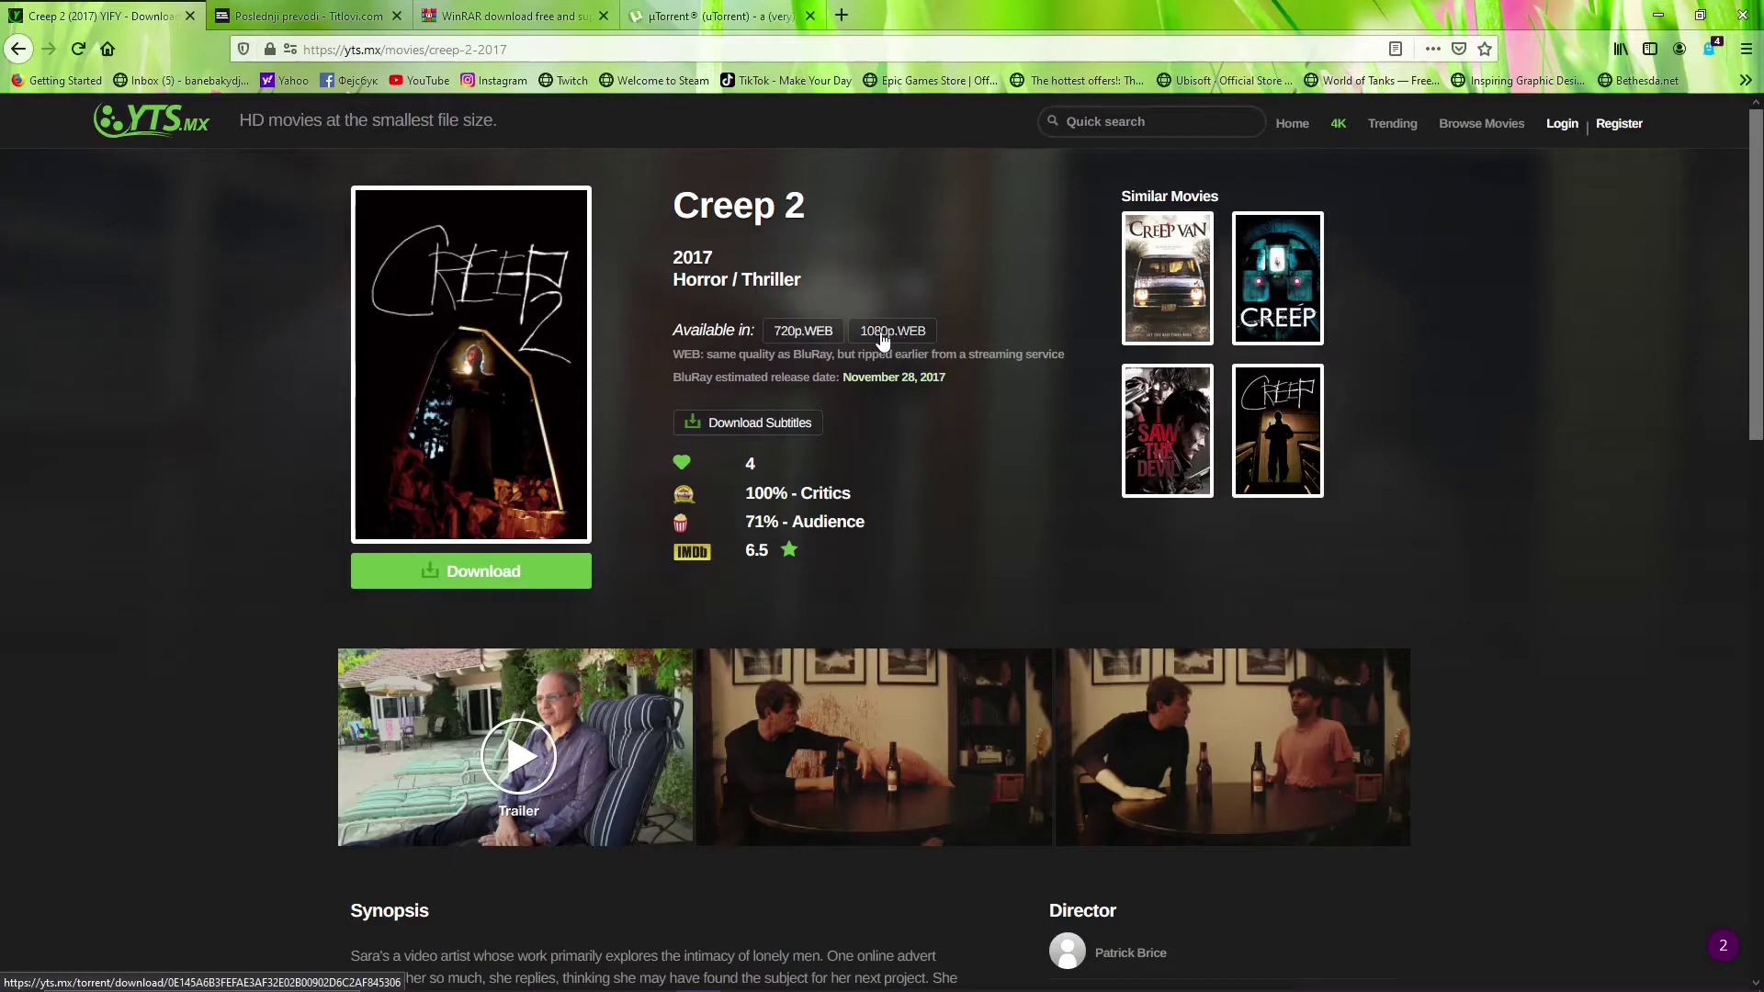
left_click(19, 51)
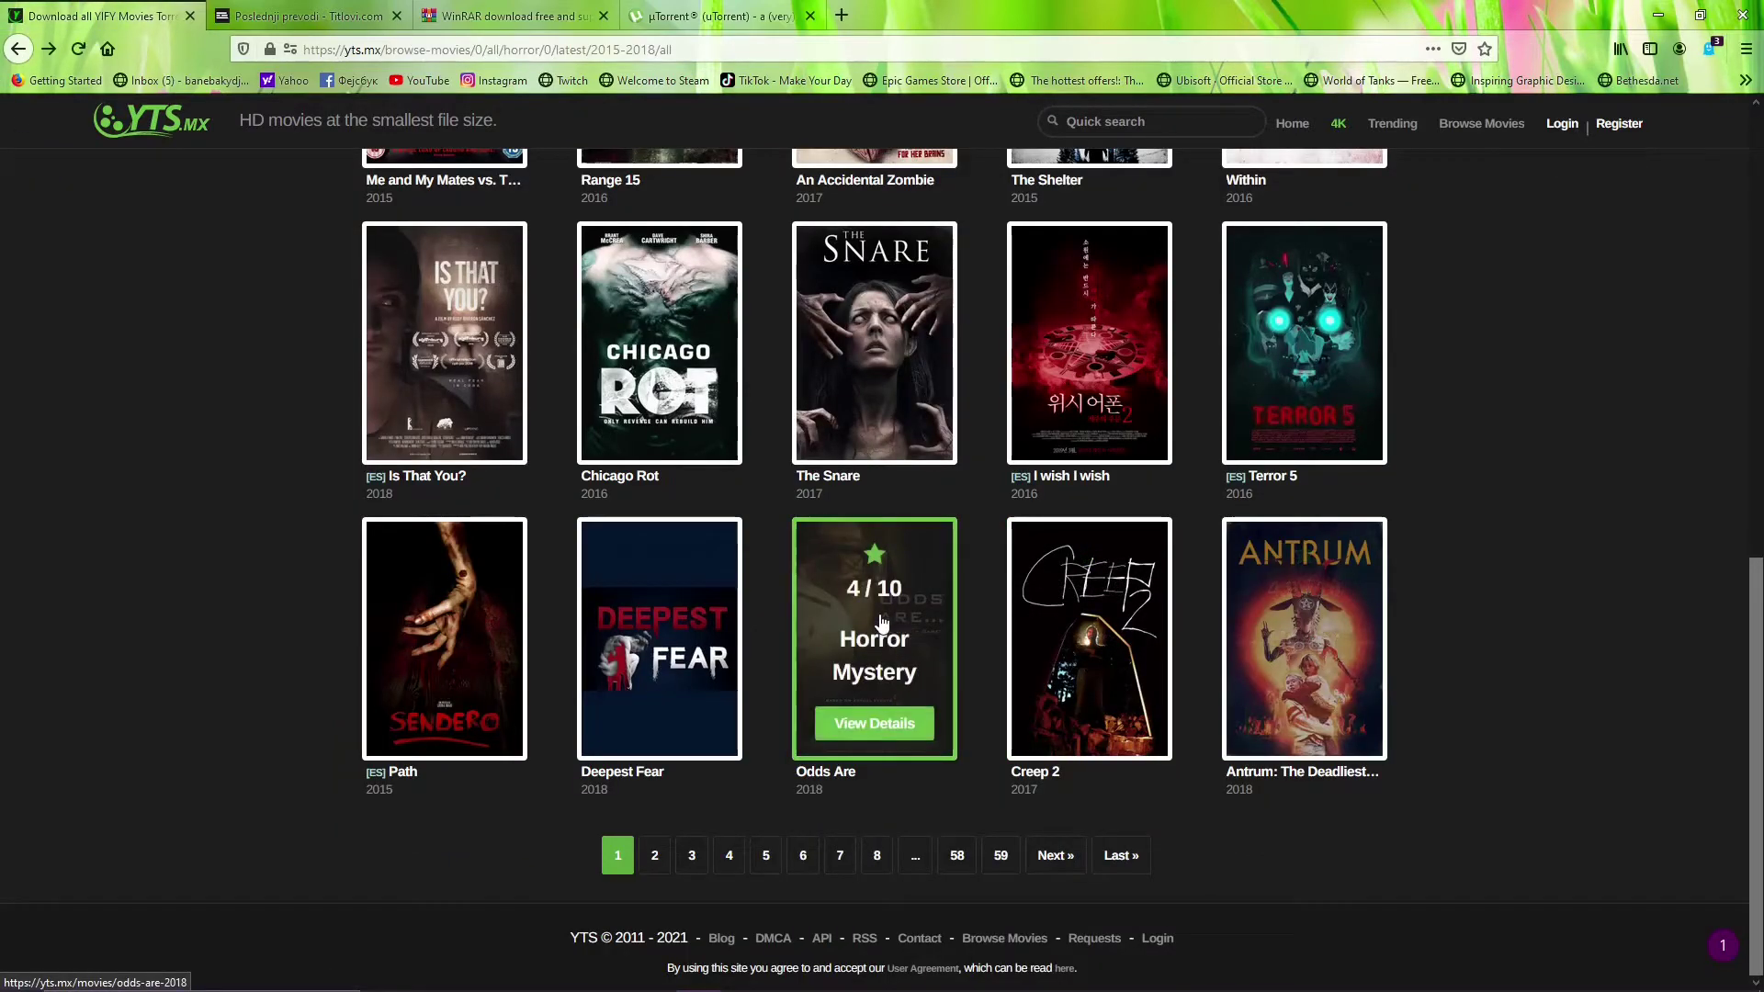
Go to page 2 of the movie results and open the details of Cargo (2017)
left_click(654, 855)
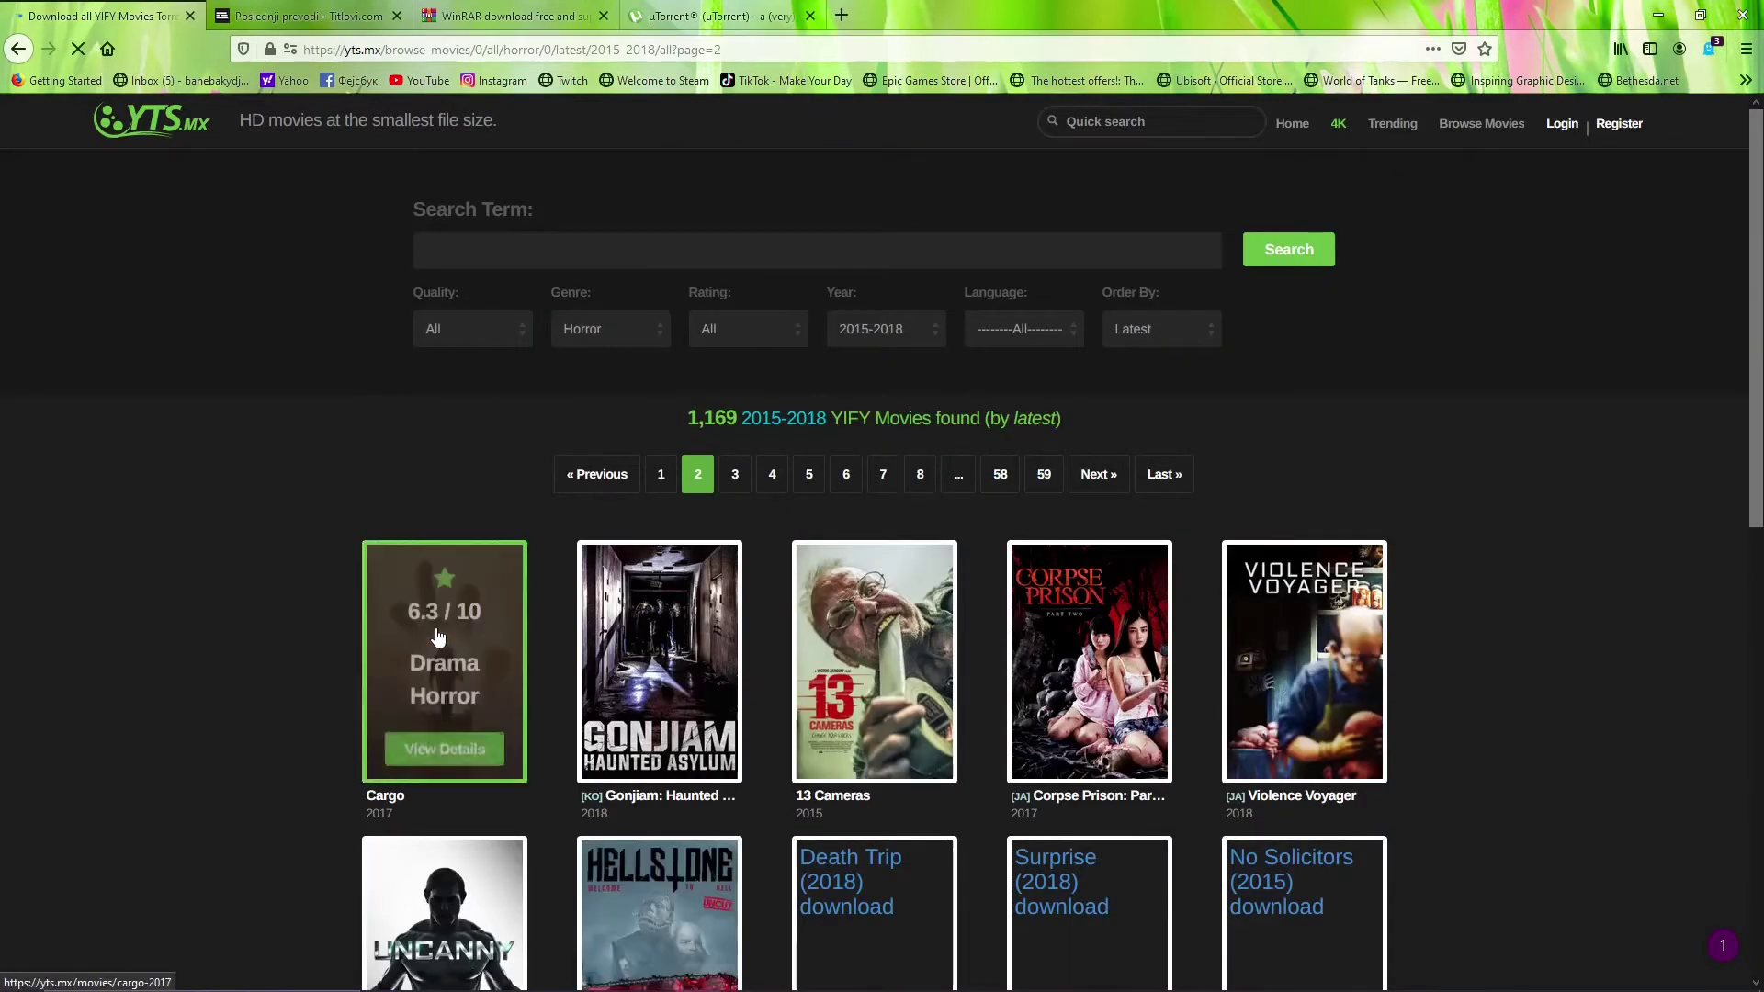
left_click(373, 620)
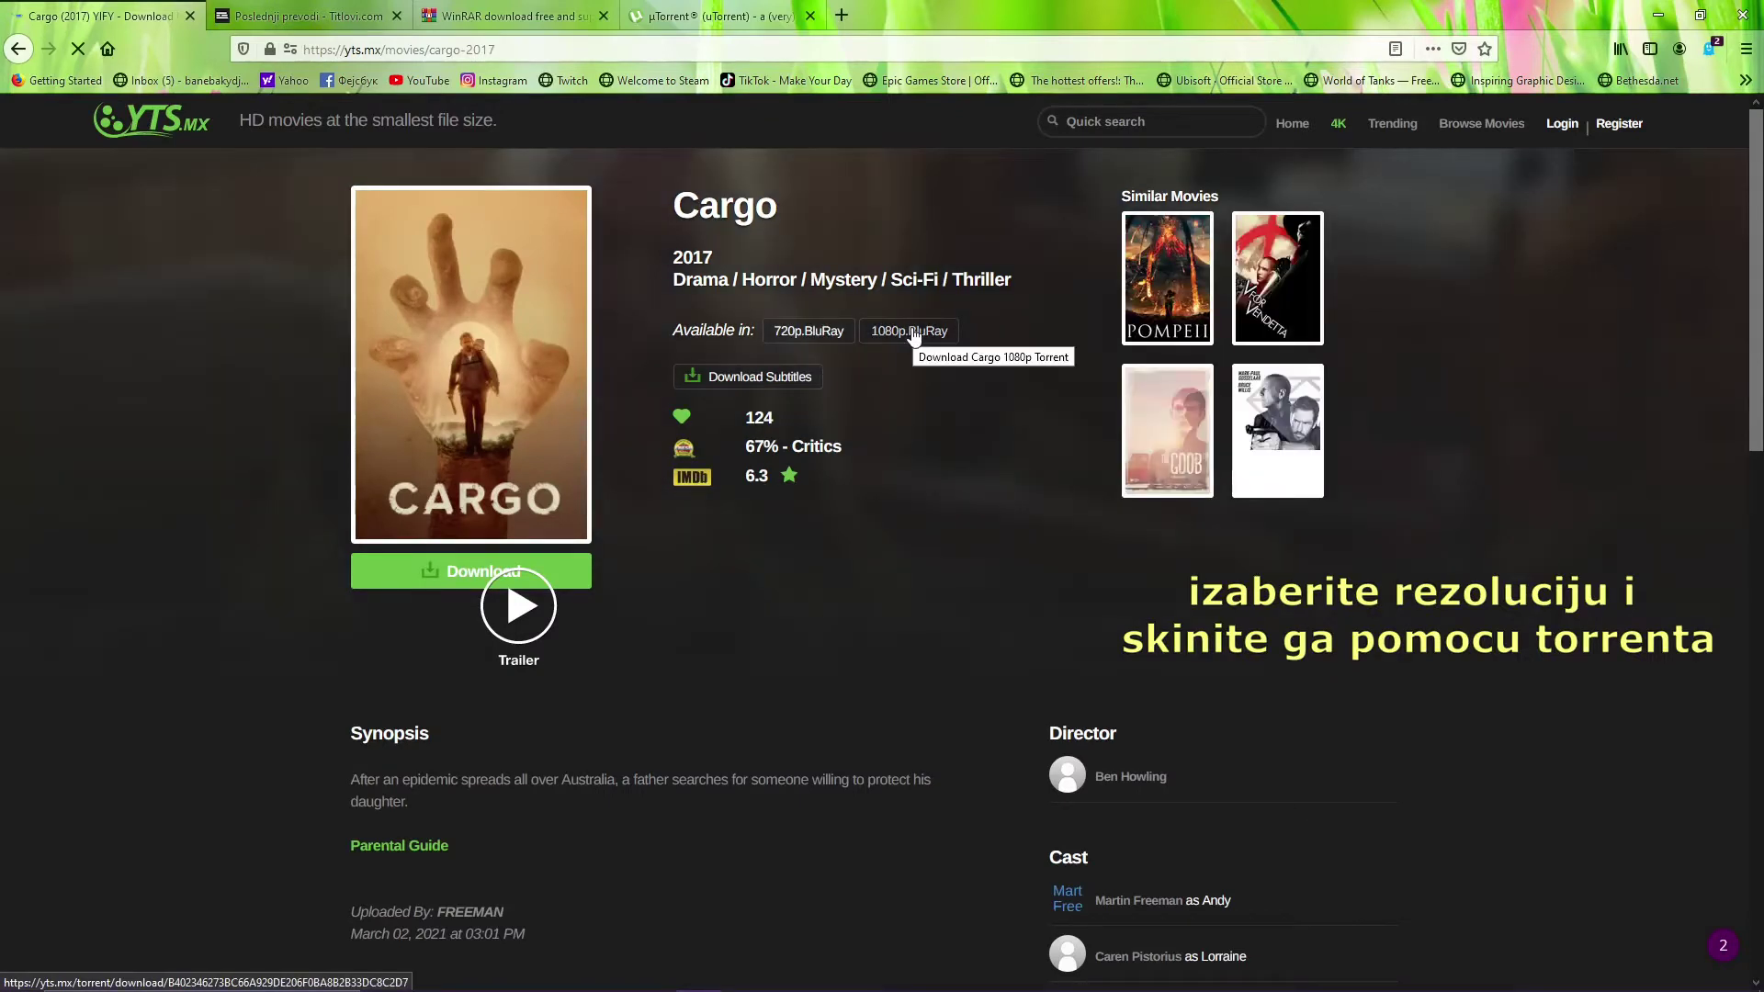
Open the 1080p BluRay torrent of Cargo with µTorrent, start its download with the default options and minimize the client
left_click(907, 333)
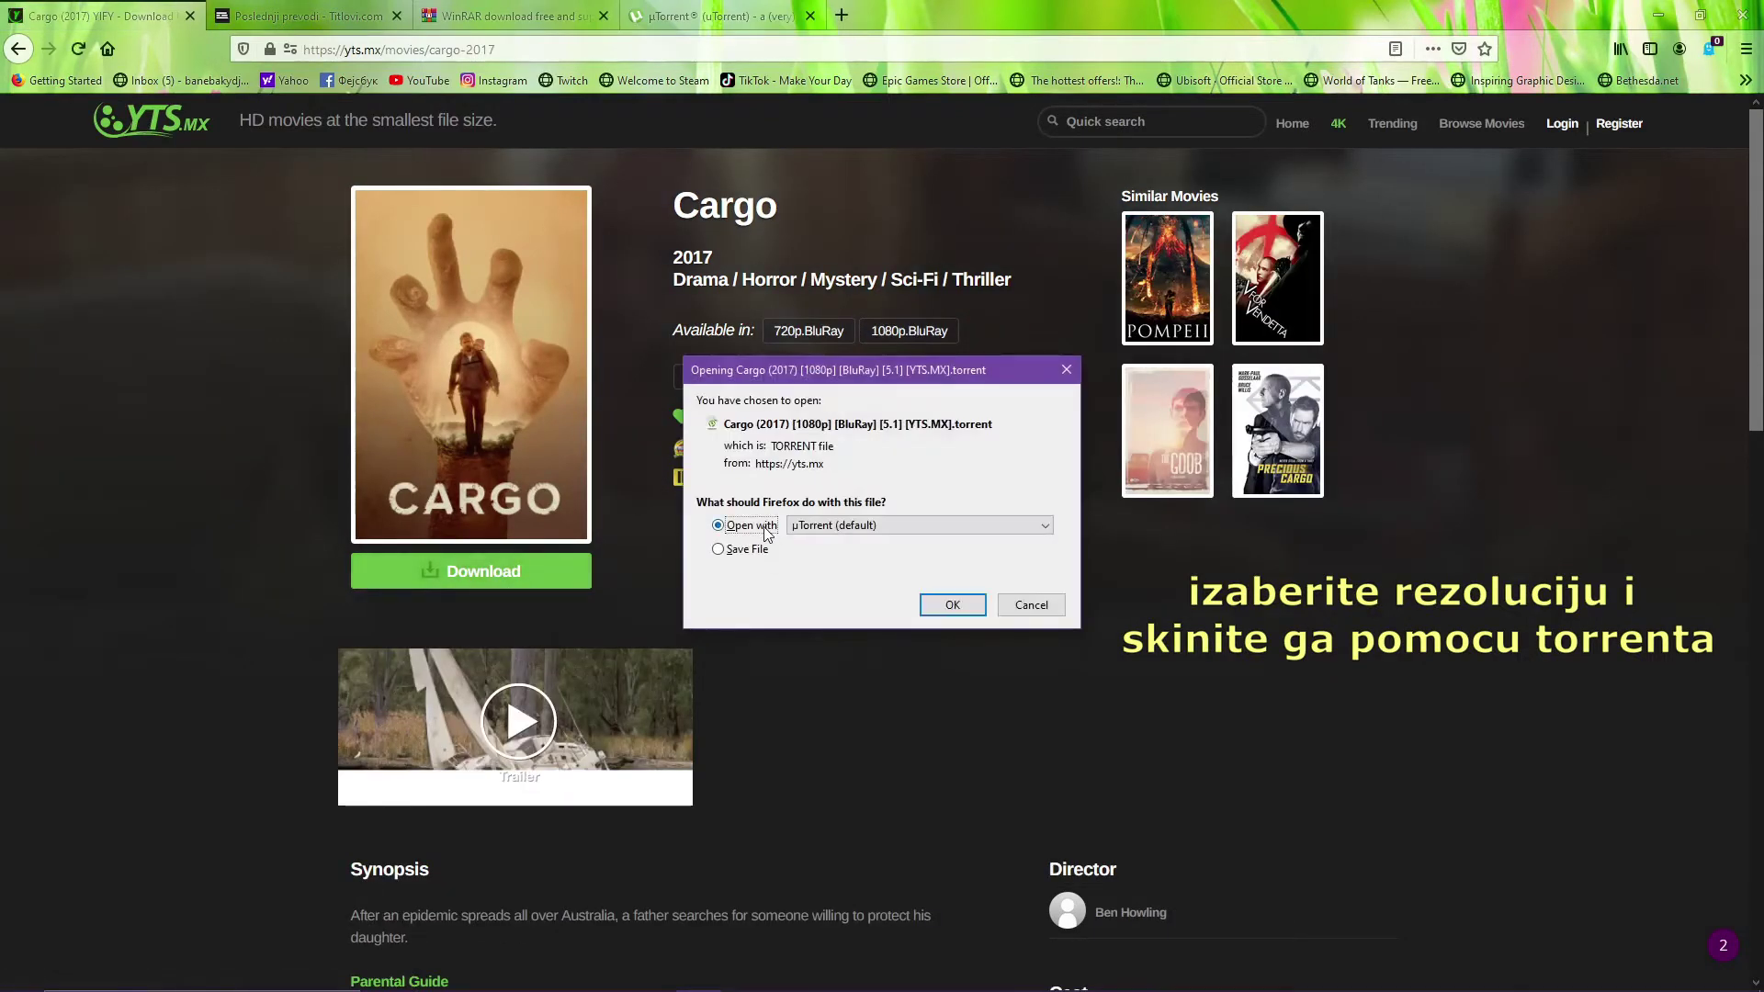
left_click(950, 607)
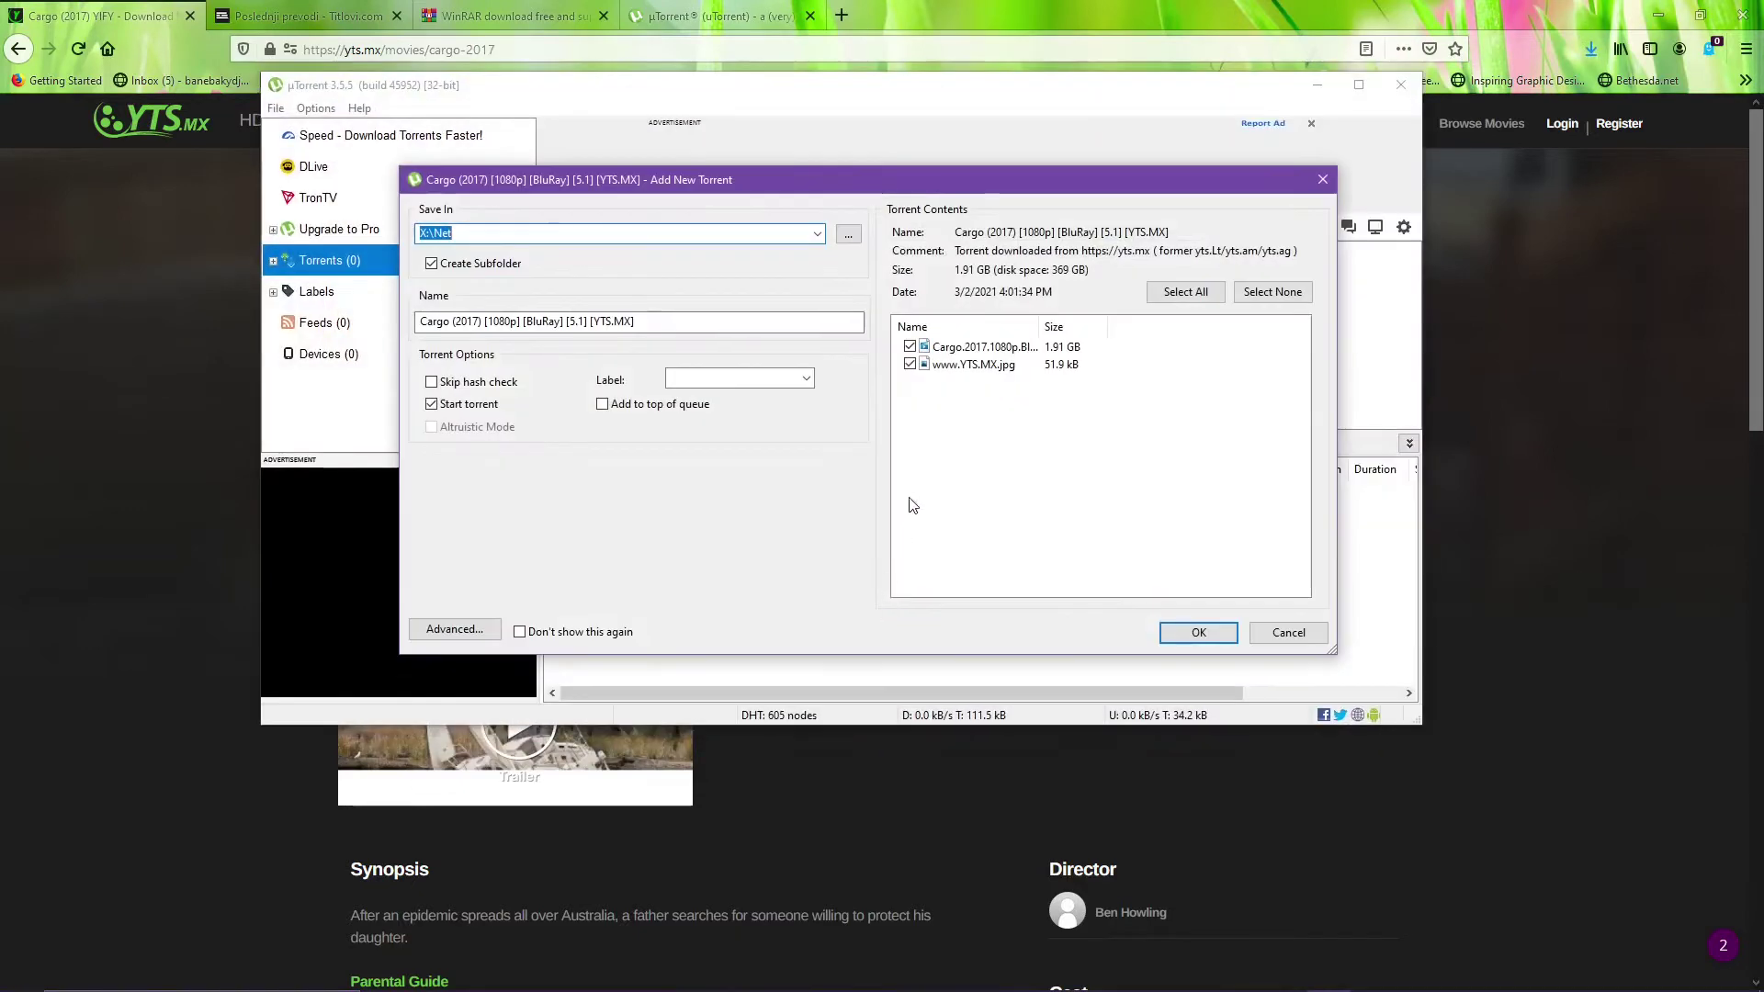
left_click(1199, 632)
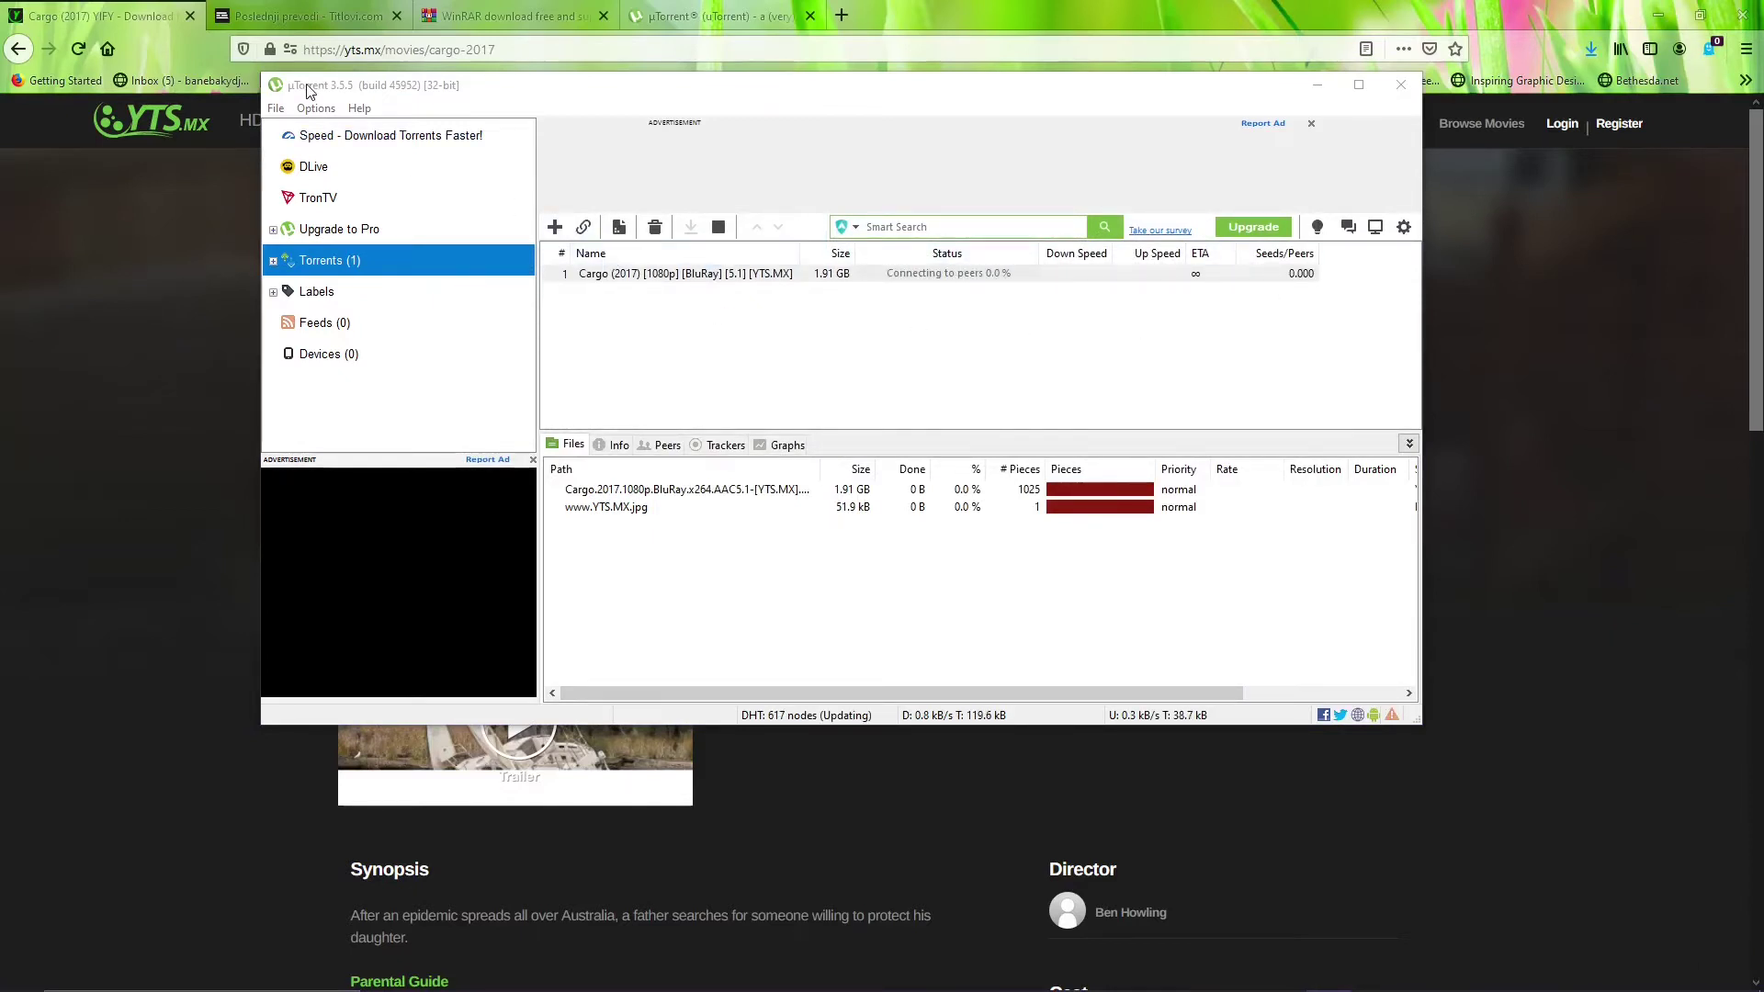
left_click(1317, 92)
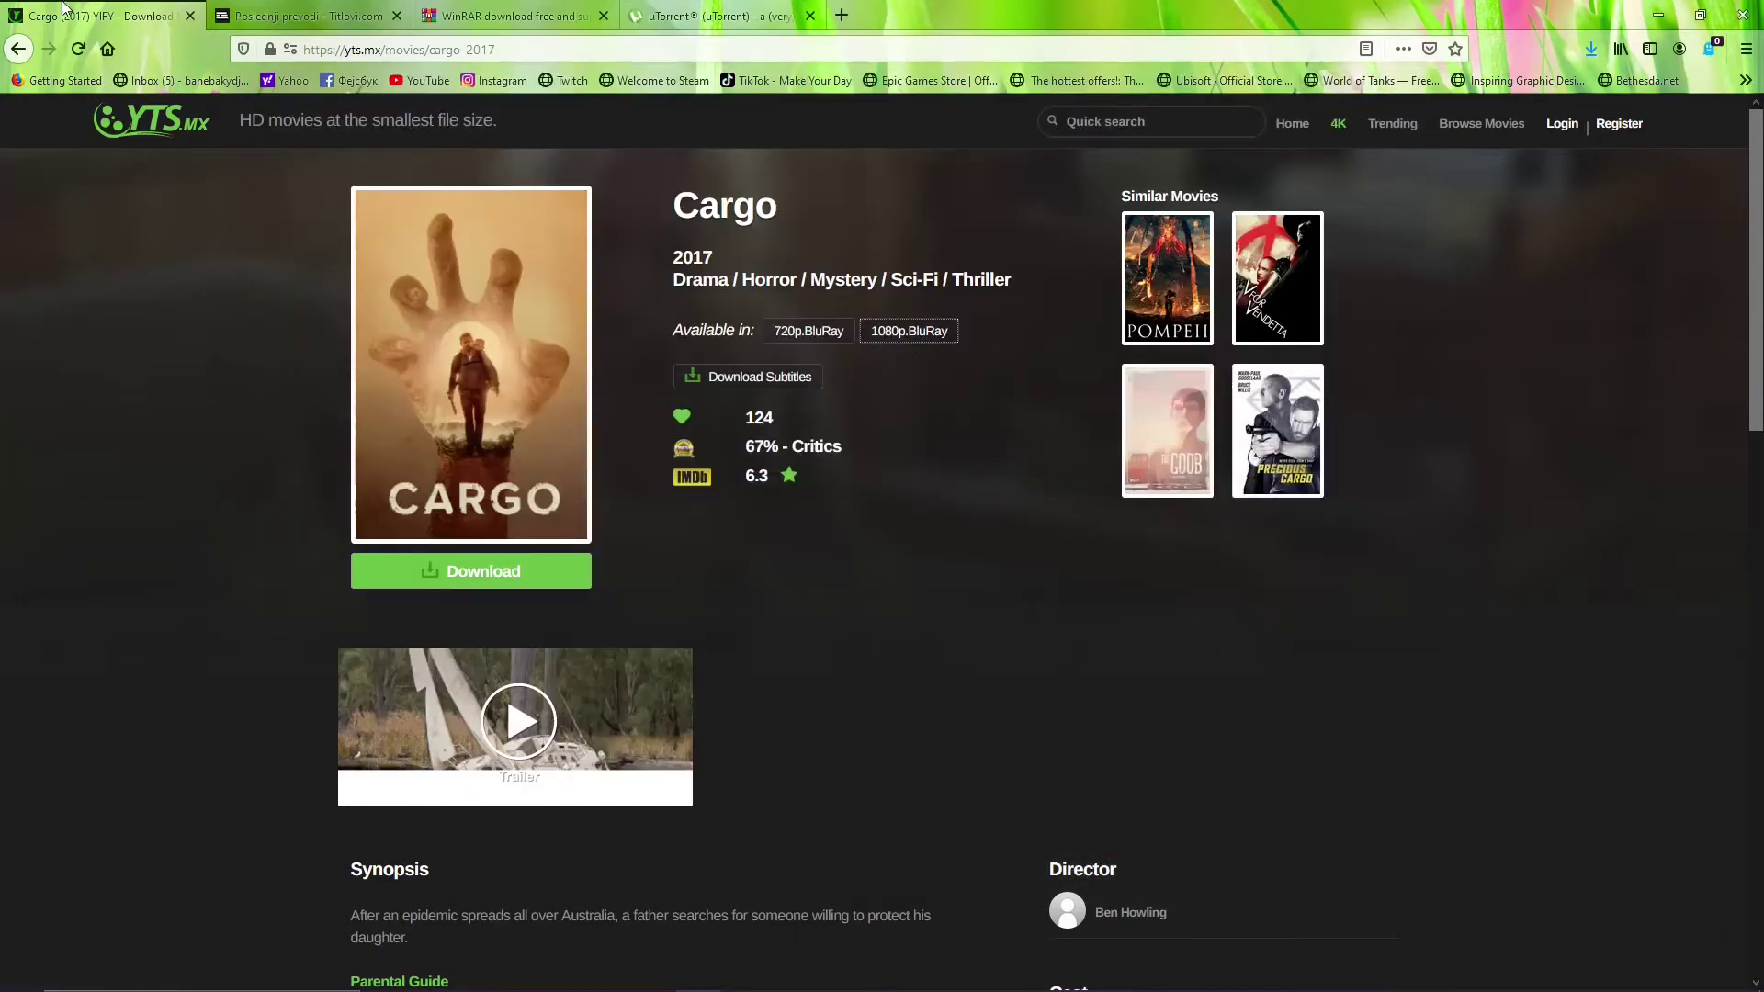
On titlovi.com, search for subtitles for "cargo", matching the title of the movie listed in µTorrent
left_click(340, 13)
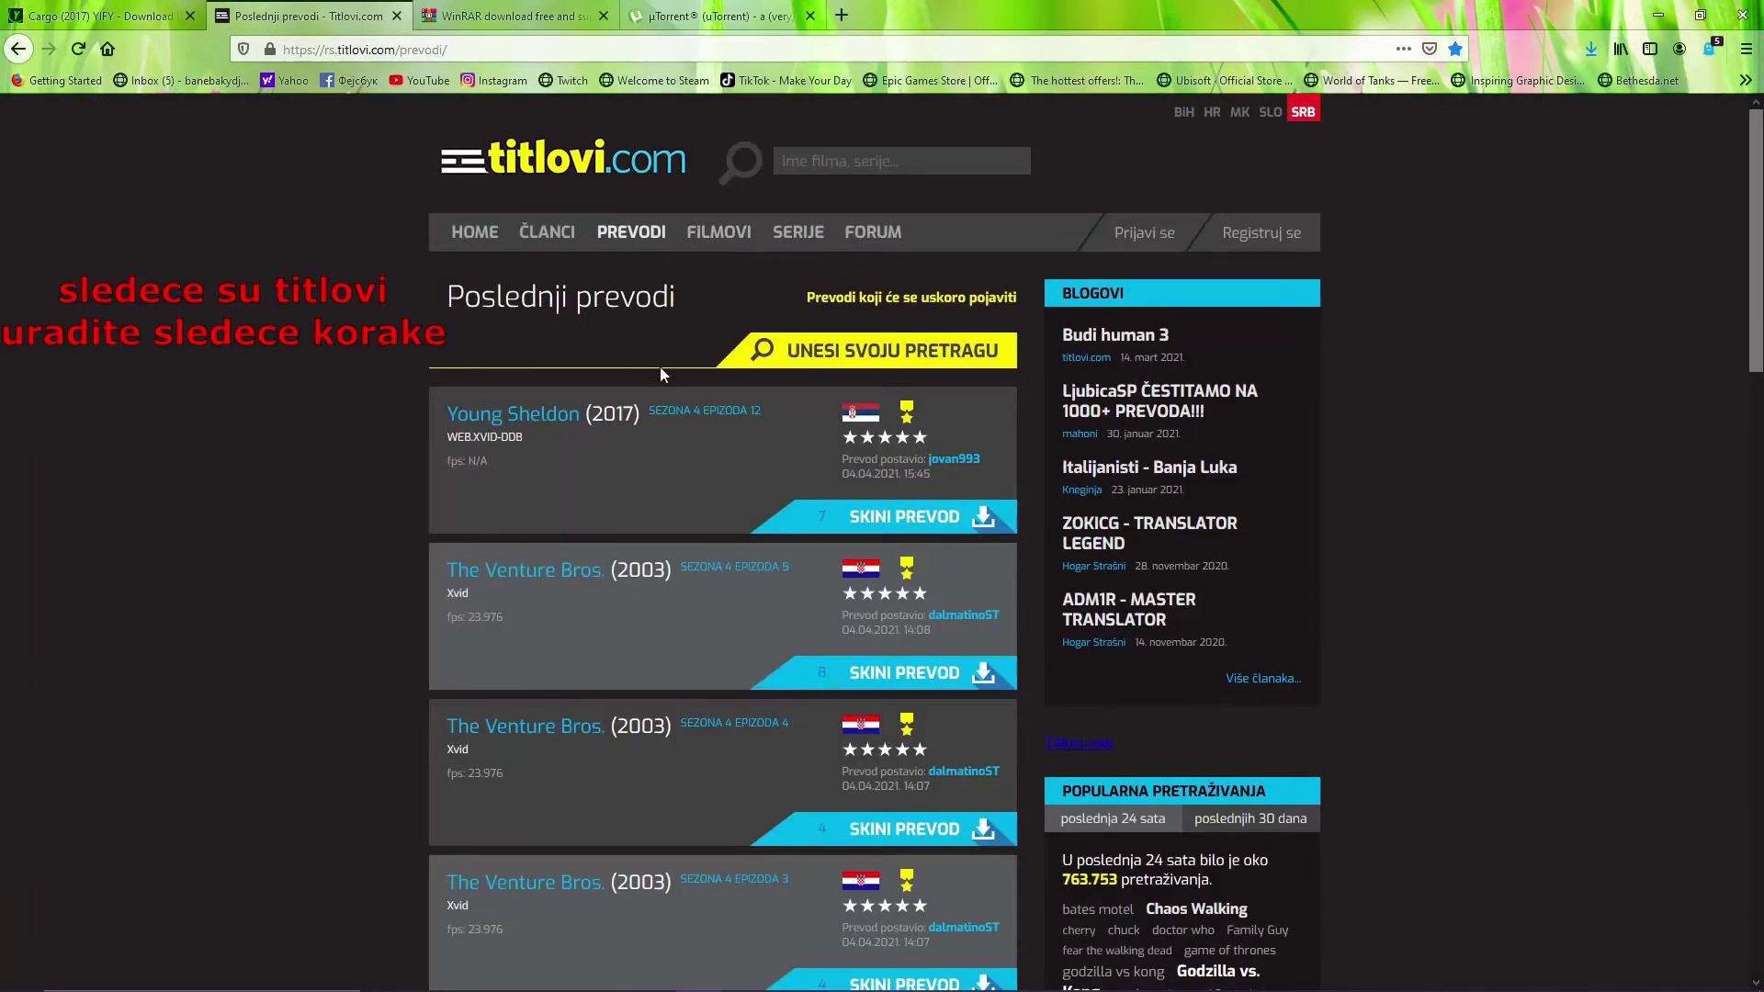
left_click(859, 158)
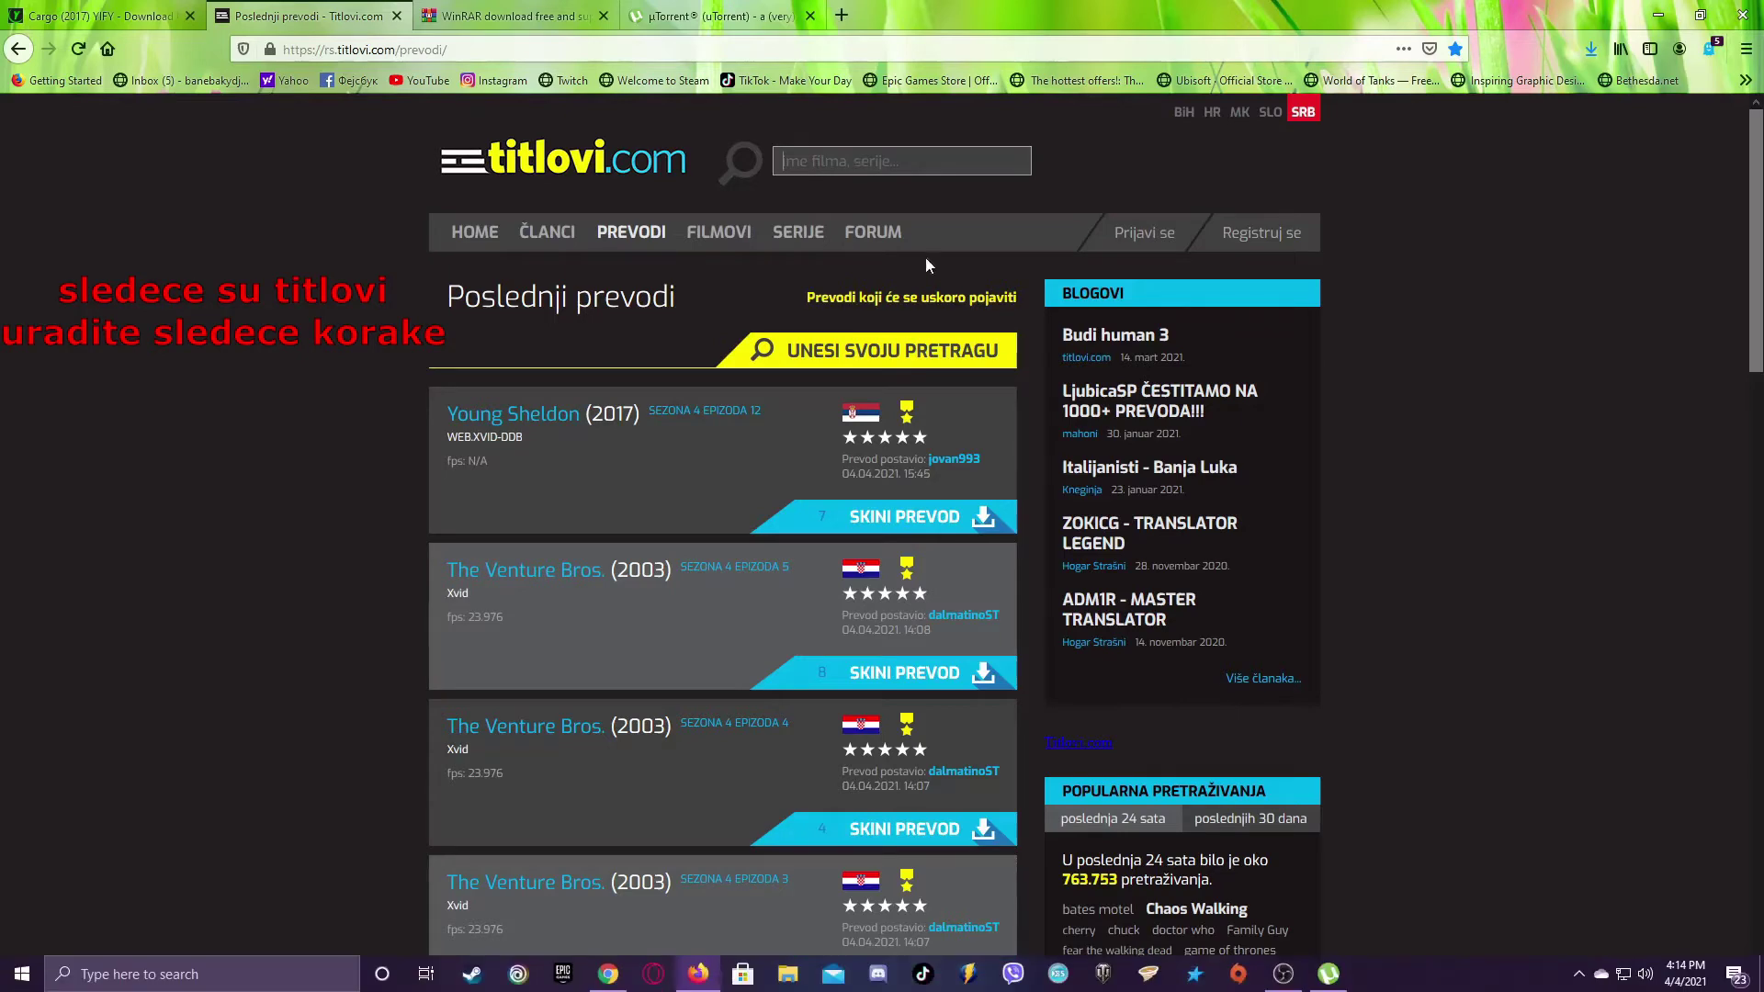
left_click(1329, 974)
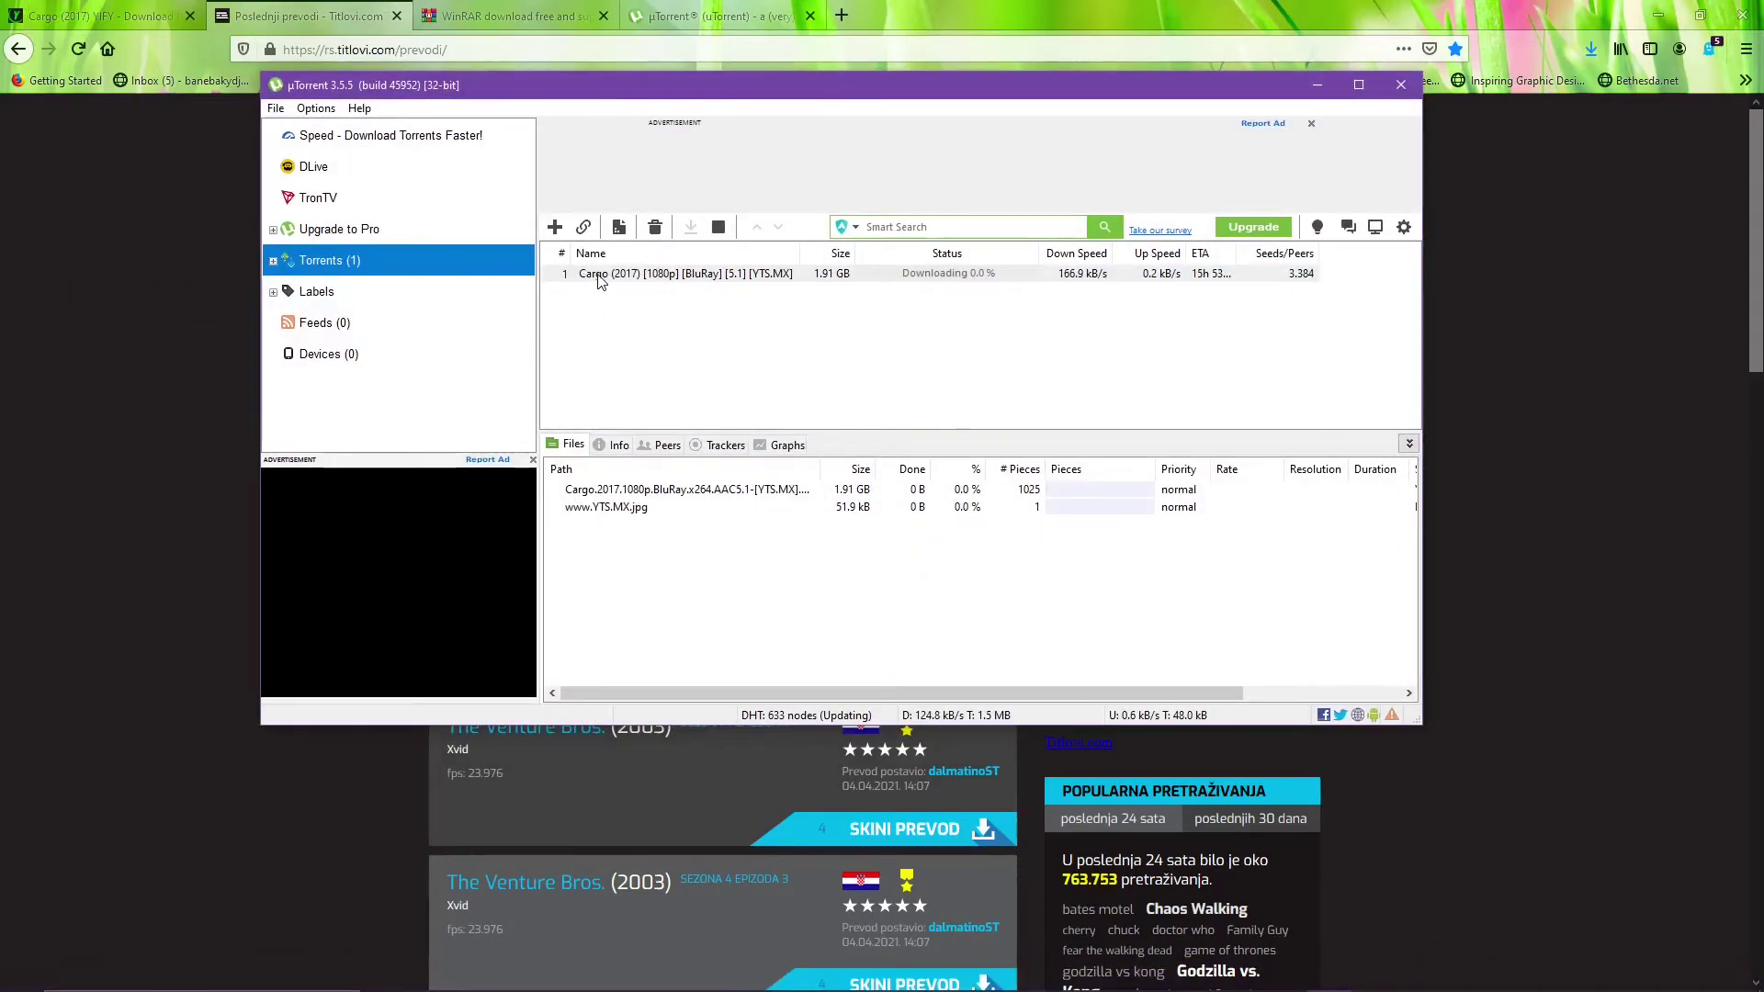
left_click(1400, 84)
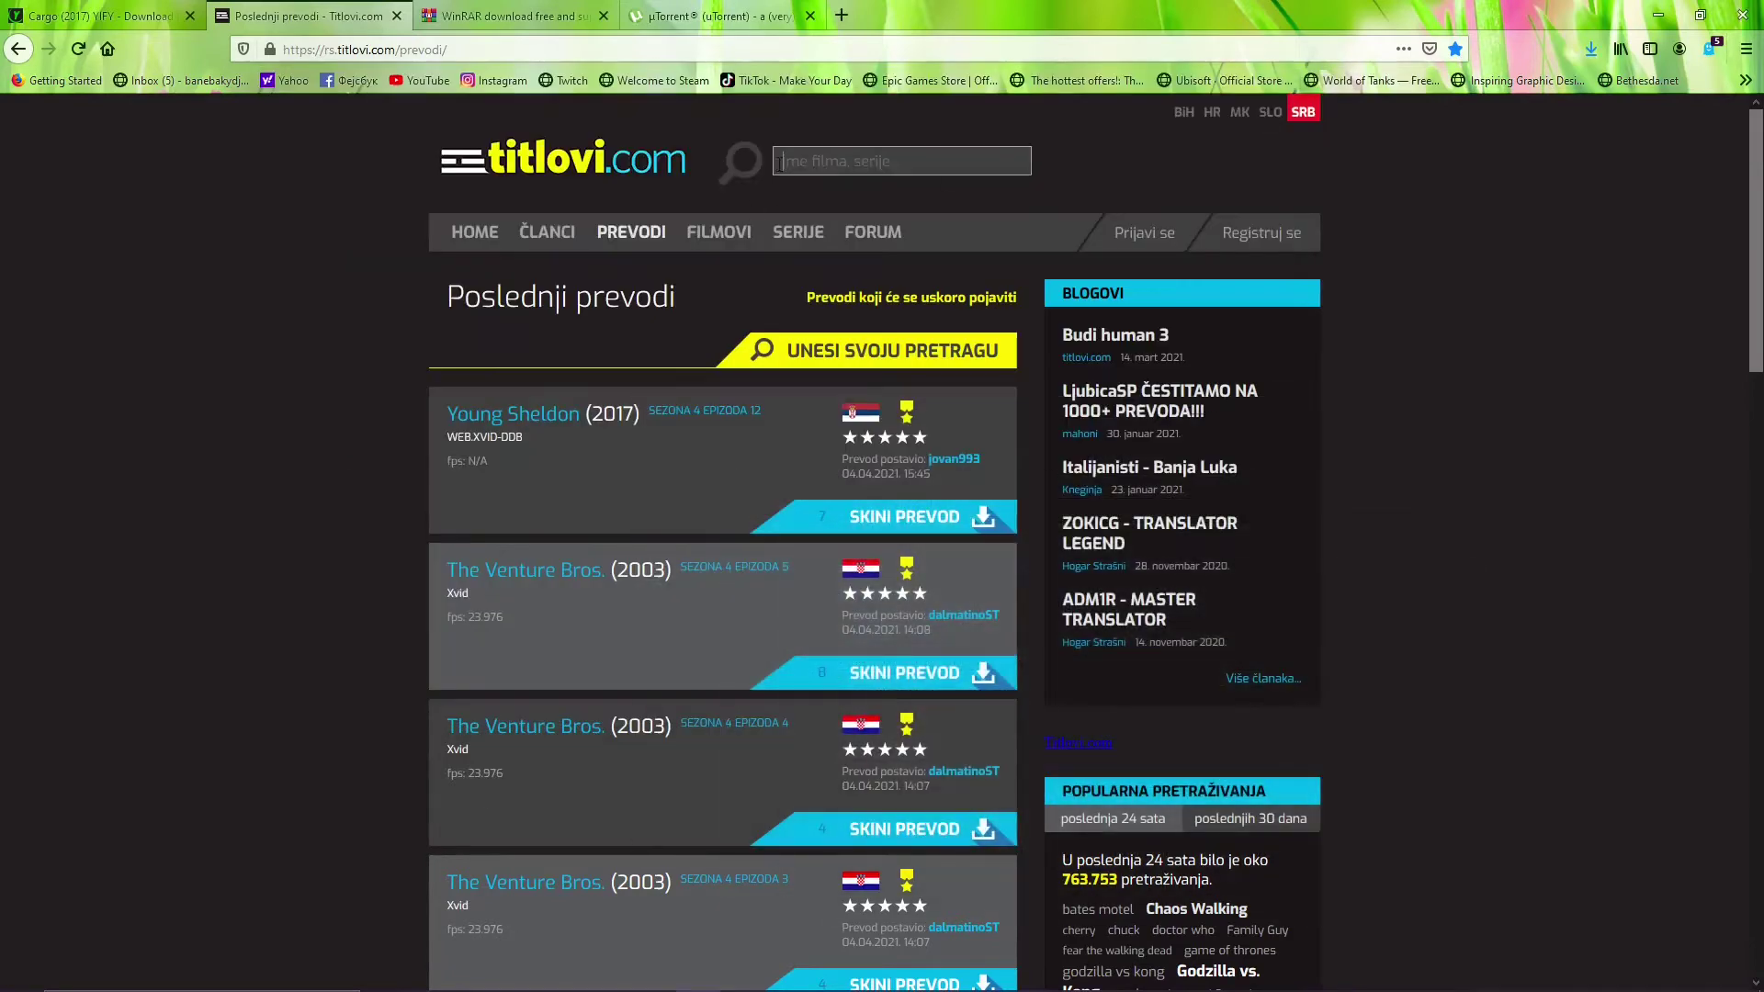
left_click(790, 166)
type("cargo")
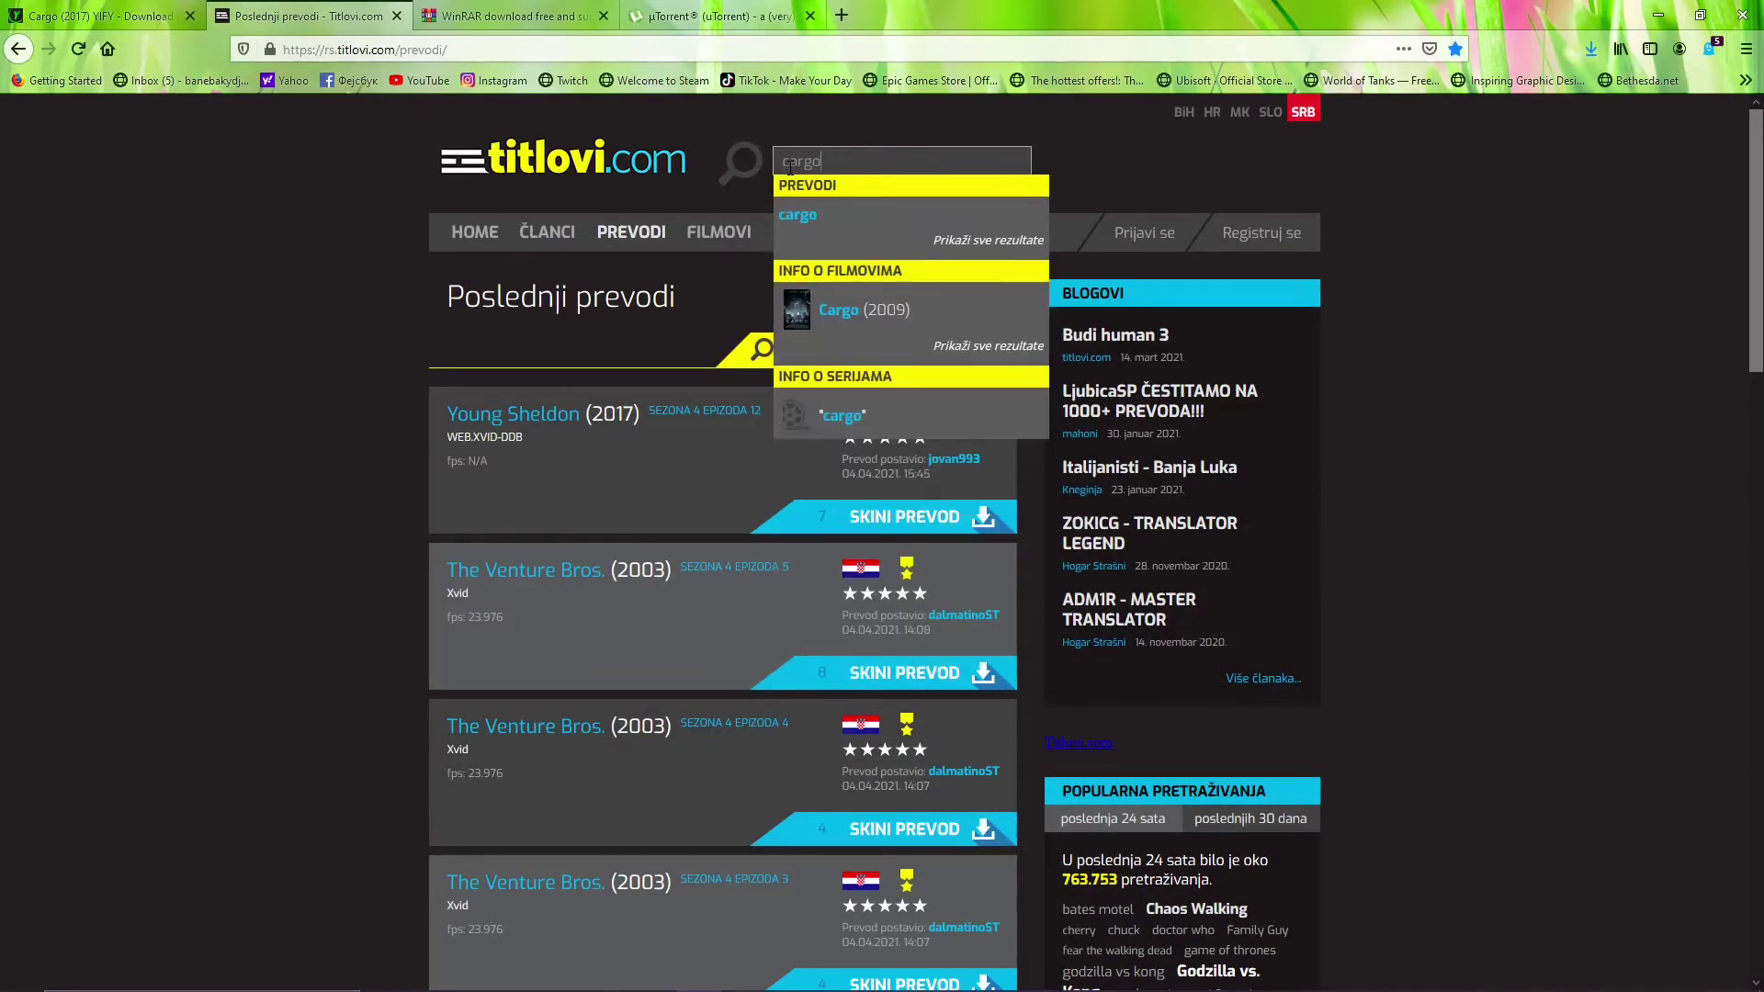
key("Return")
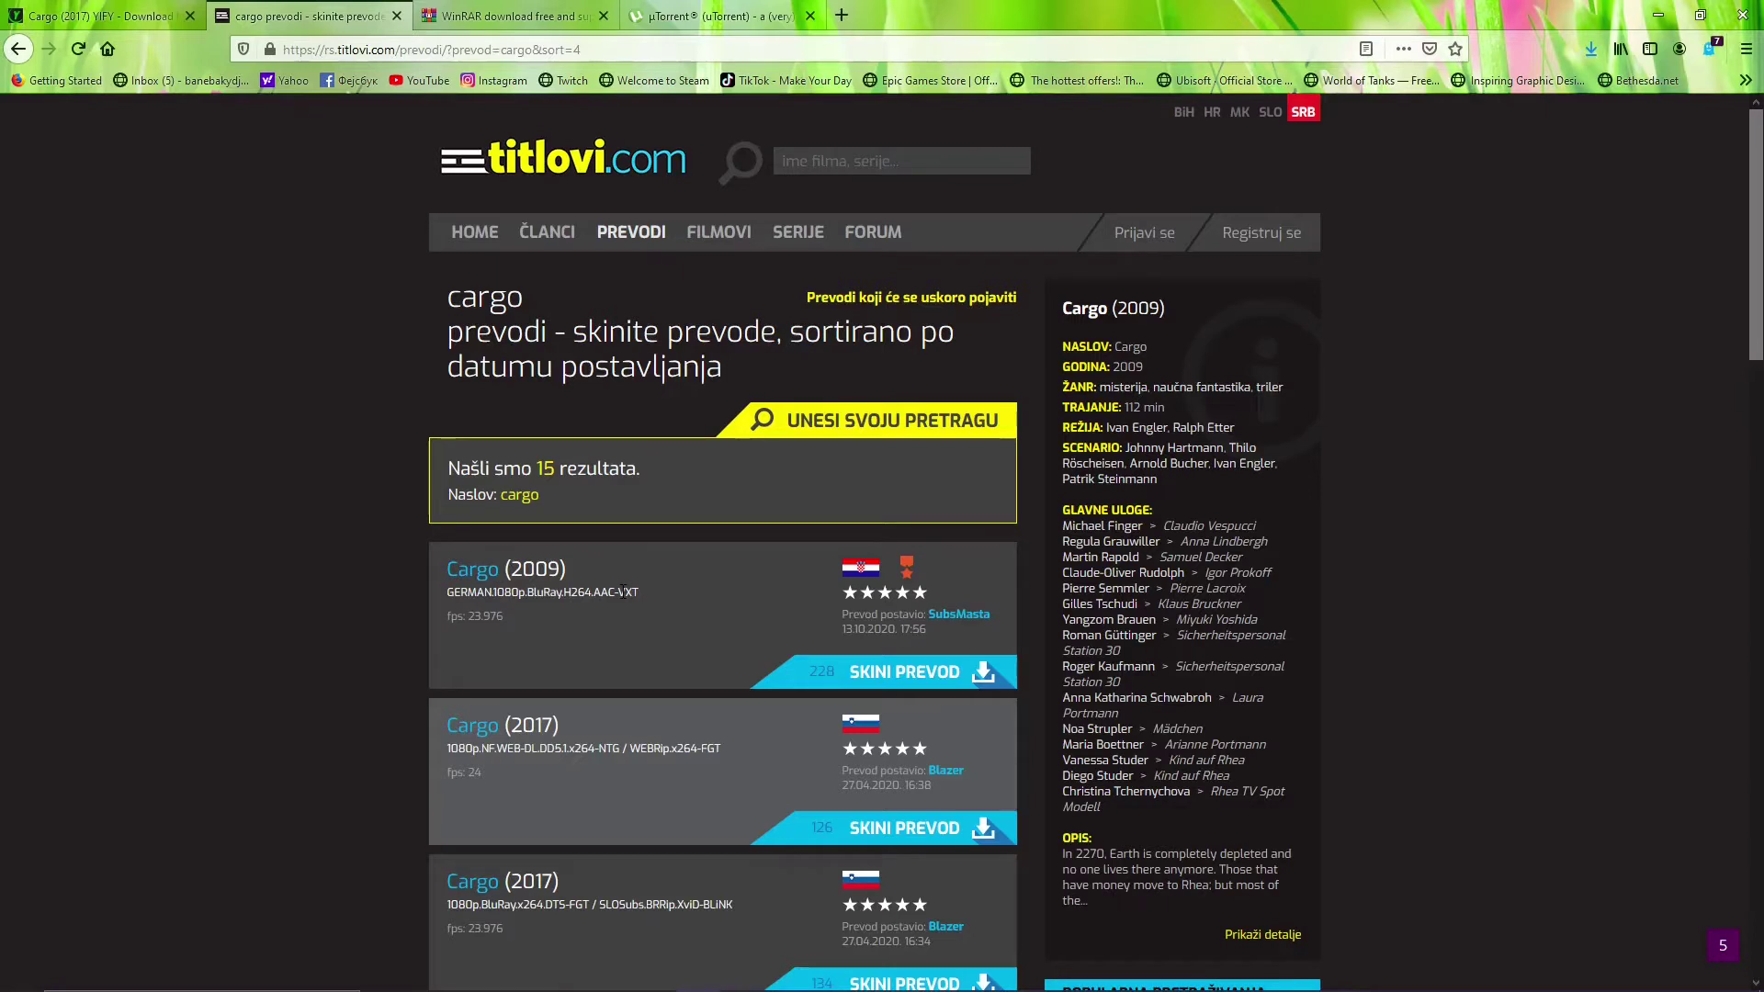
Download the Croatian Cargo (2009) GERMAN.1080p.BluRay.H264.AAC-VXT subtitle and open its archive with WinRAR archiver
left_click(929, 680)
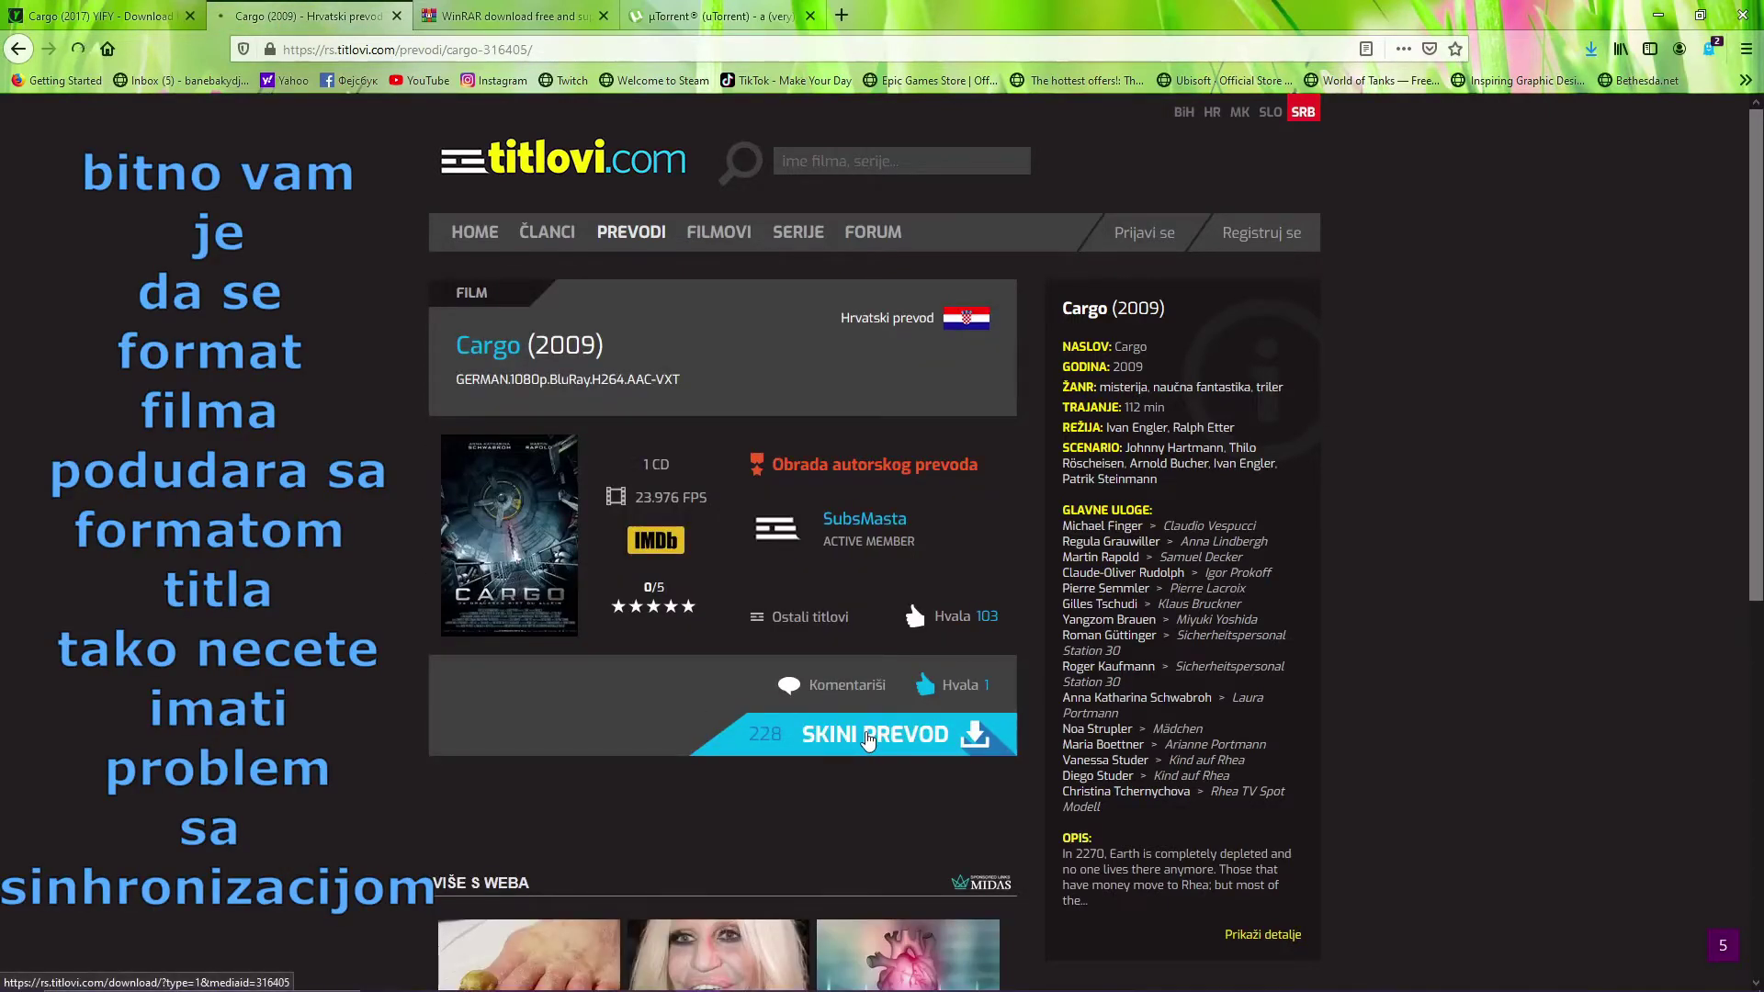
left_click(869, 740)
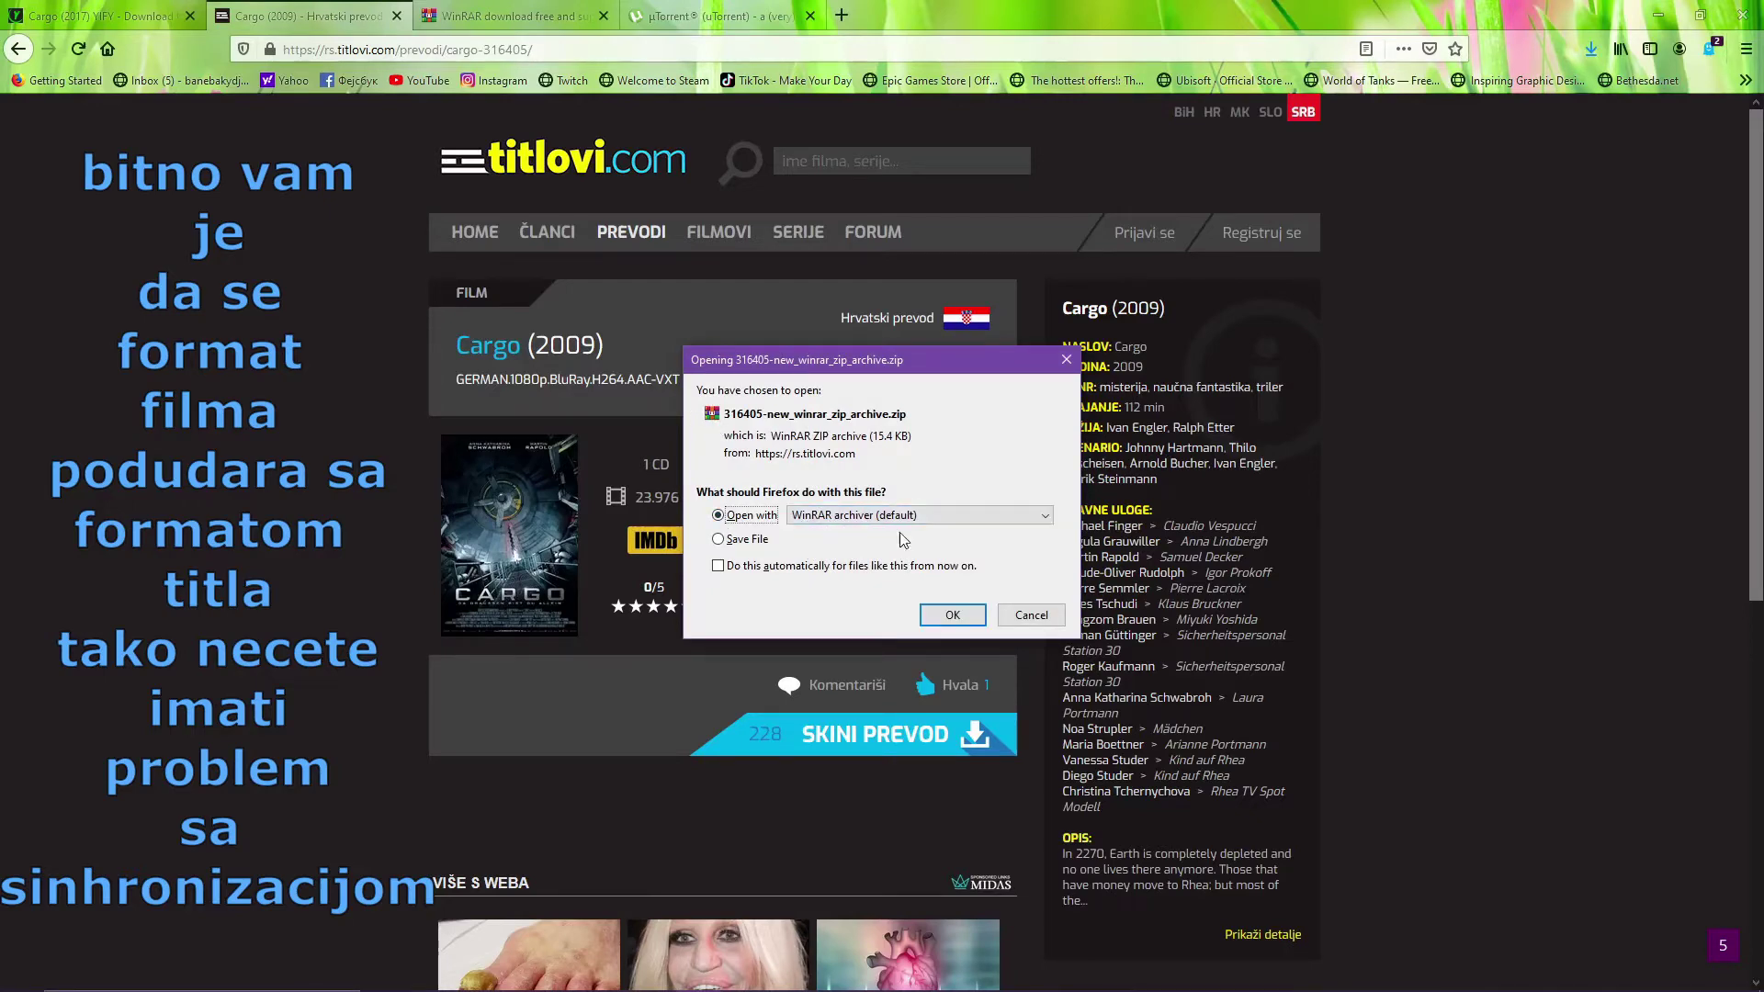
left_click(929, 614)
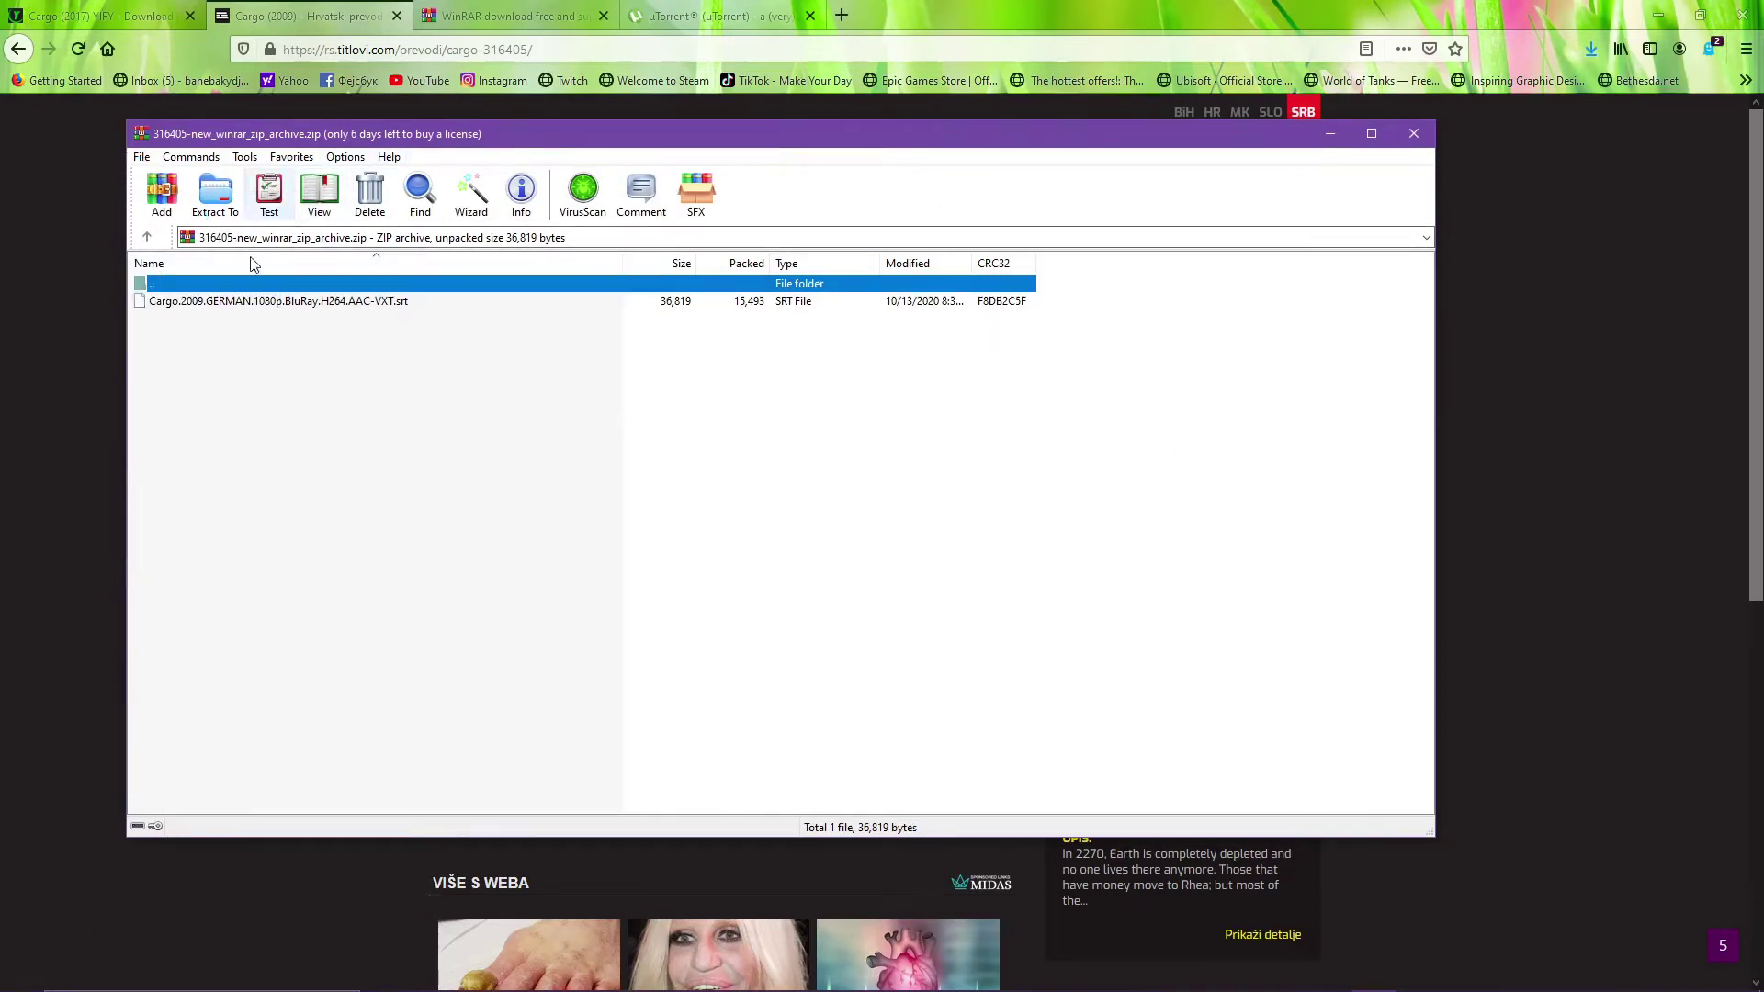
Extract Cargo.2009.GERMAN.1080p.BluRay.H264.AAC-VXT.srt to the Desktop and close the archive
left_click(243, 307)
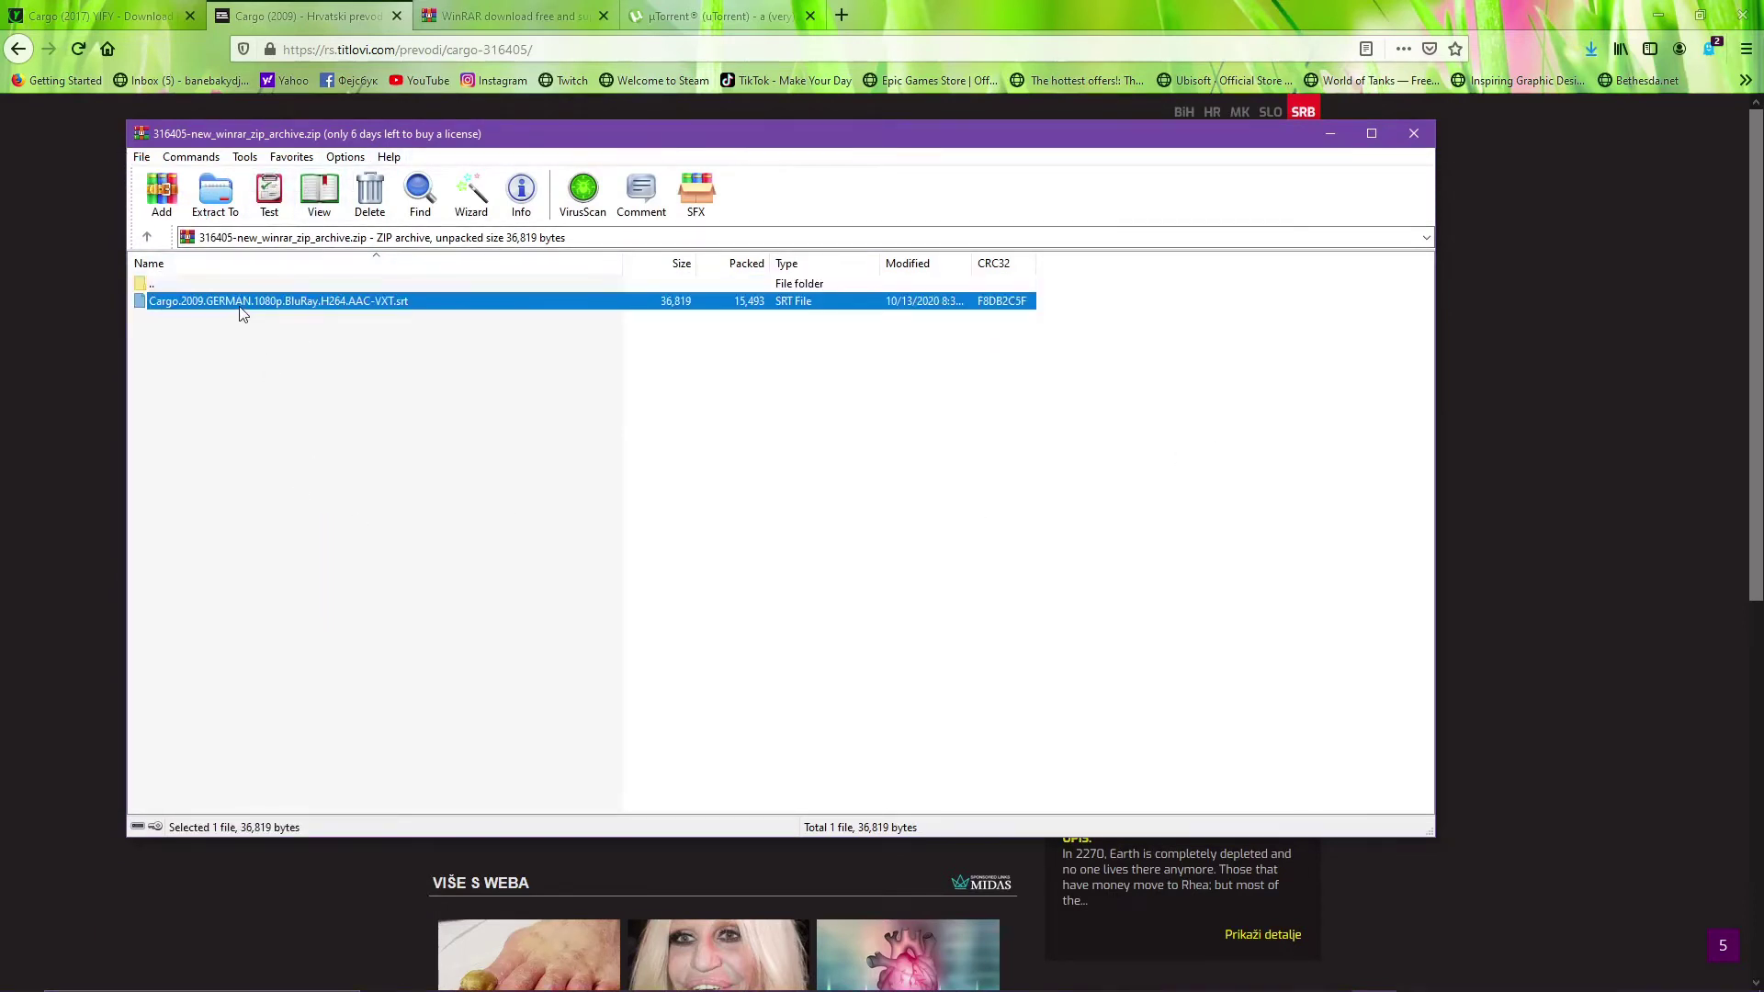
left_click(216, 195)
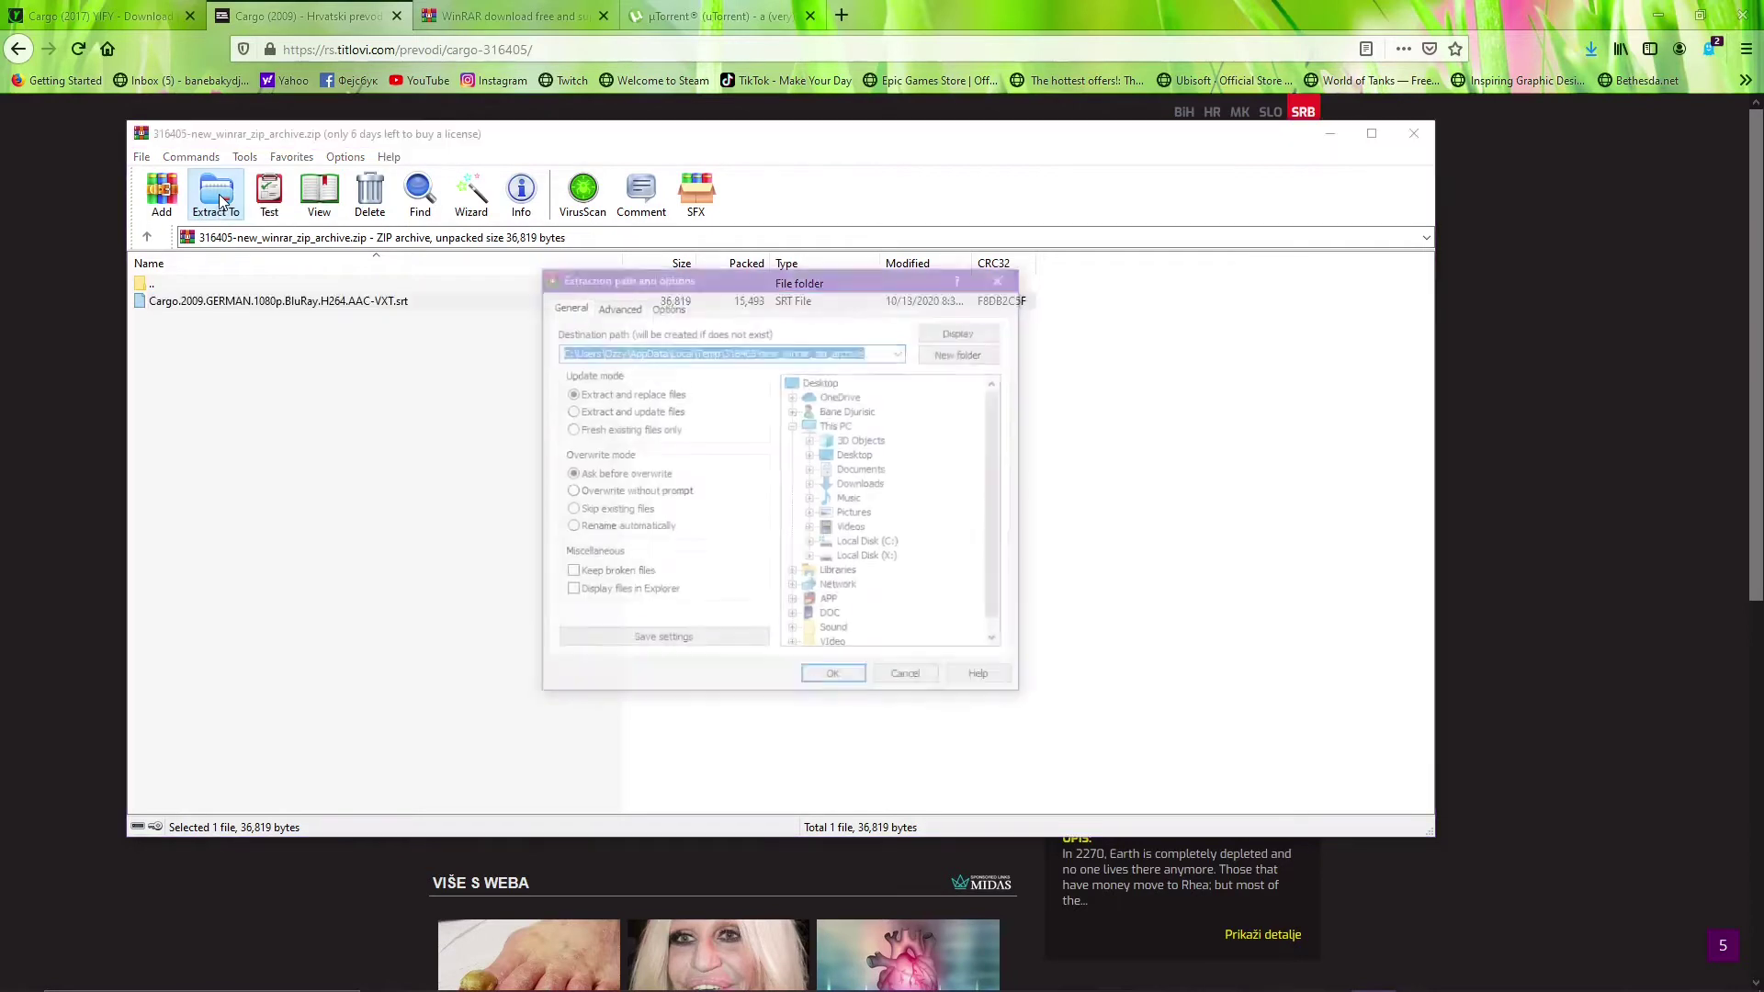
left_click(820, 382)
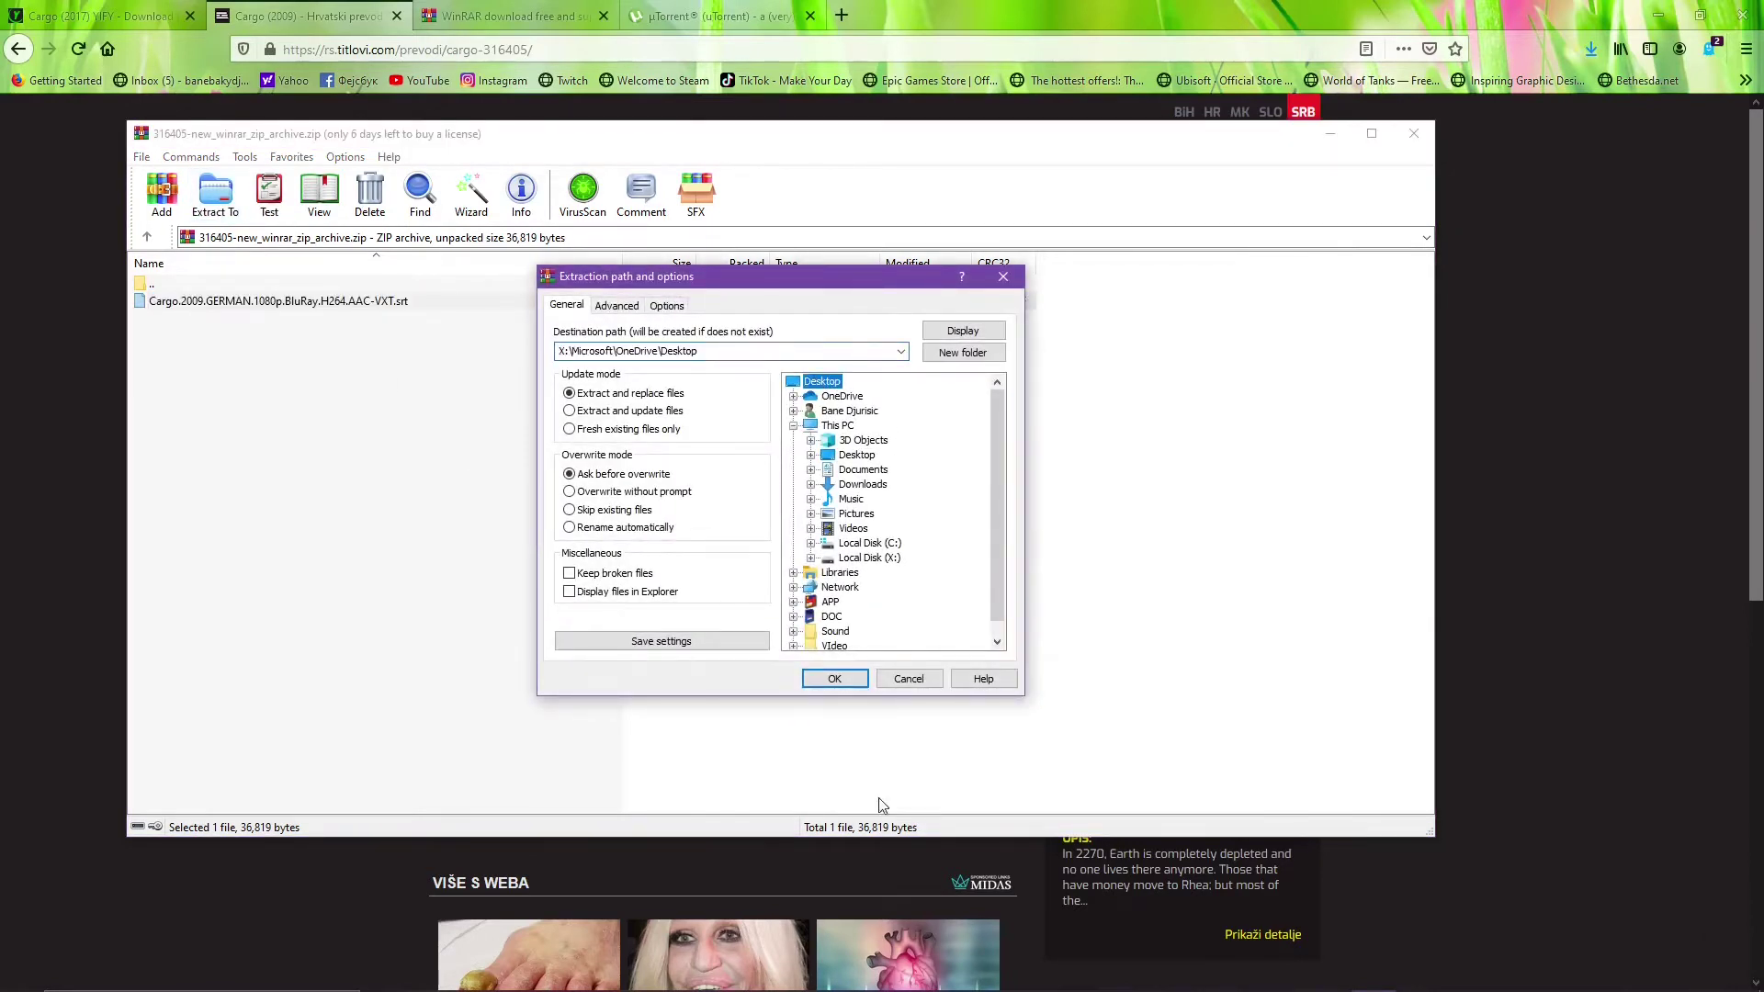
left_click(833, 679)
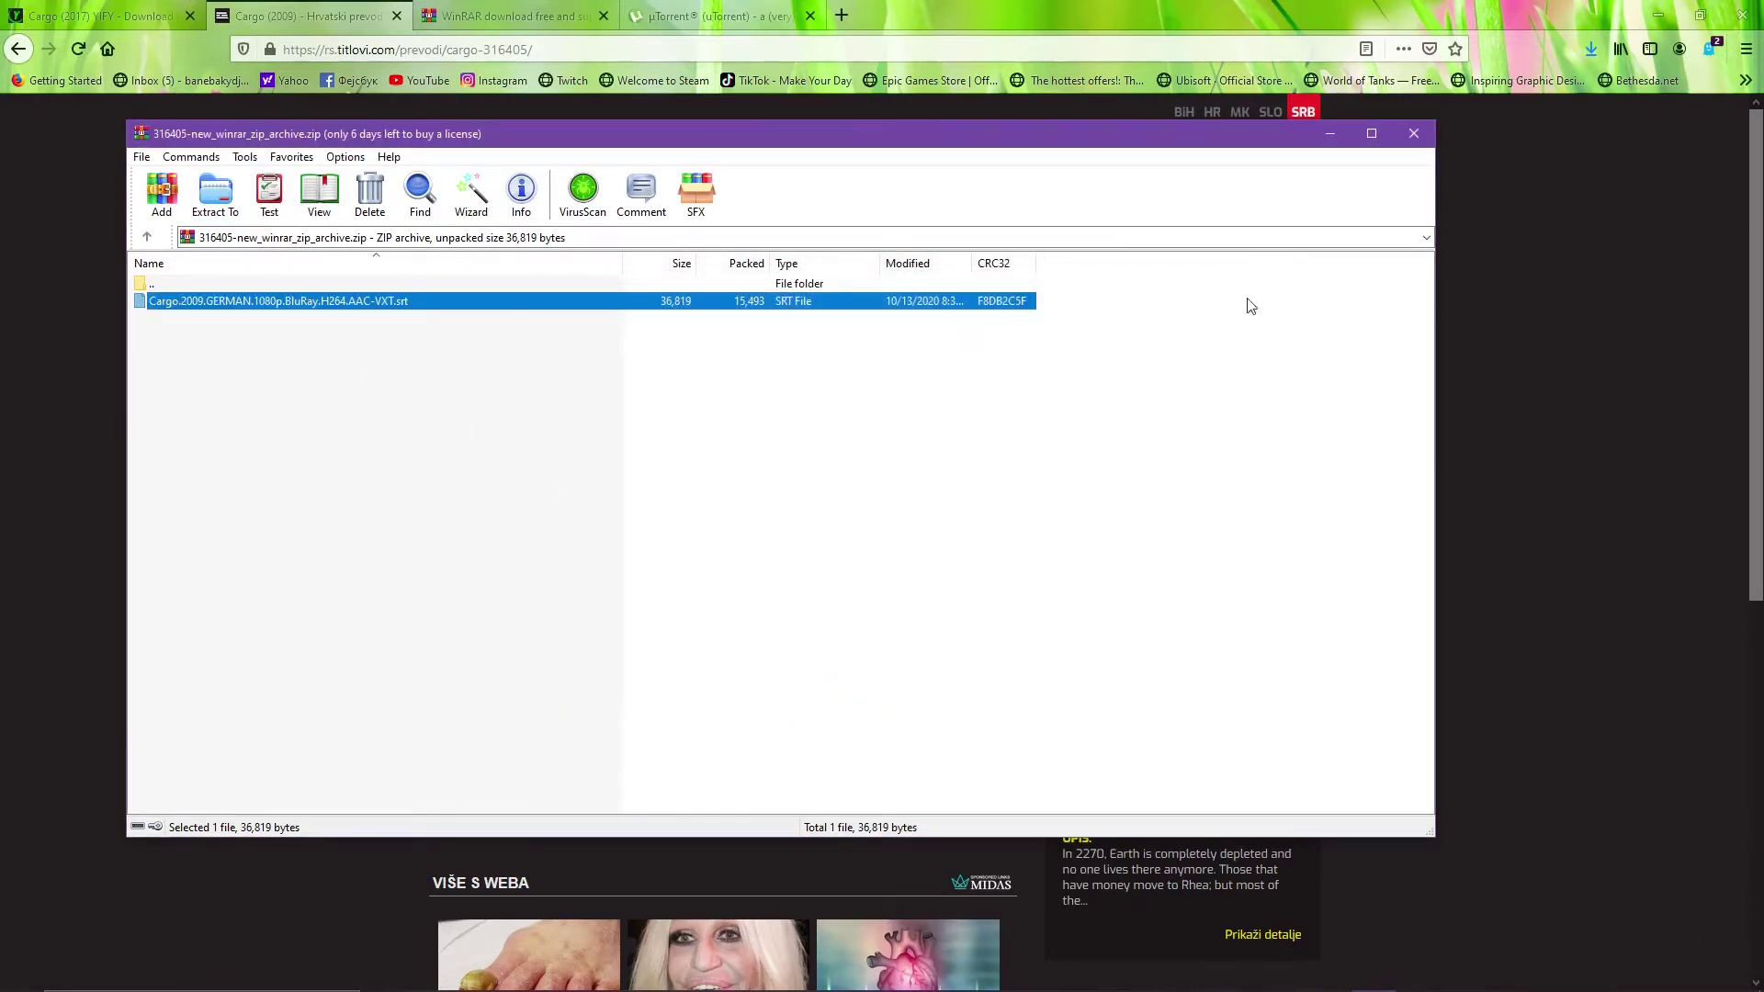
left_click(1414, 133)
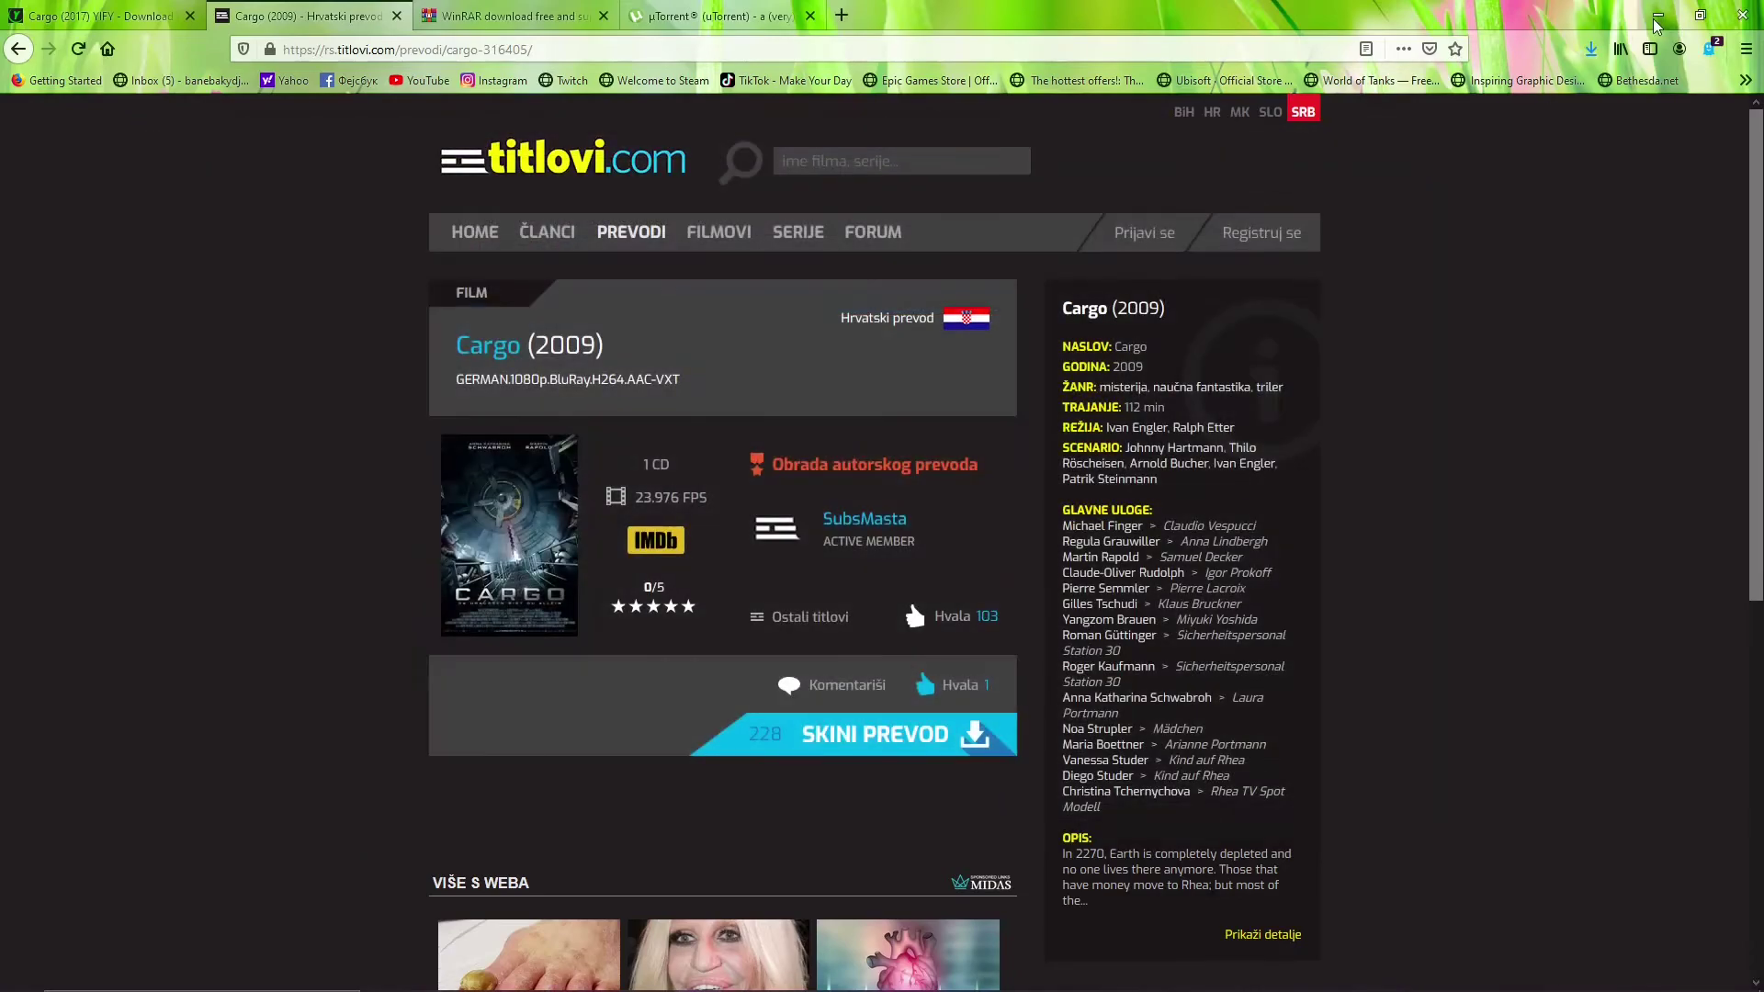
Minimize the browser, check the Cargo download's status in µTorrent until it completes, and minimize the client
left_click(1657, 19)
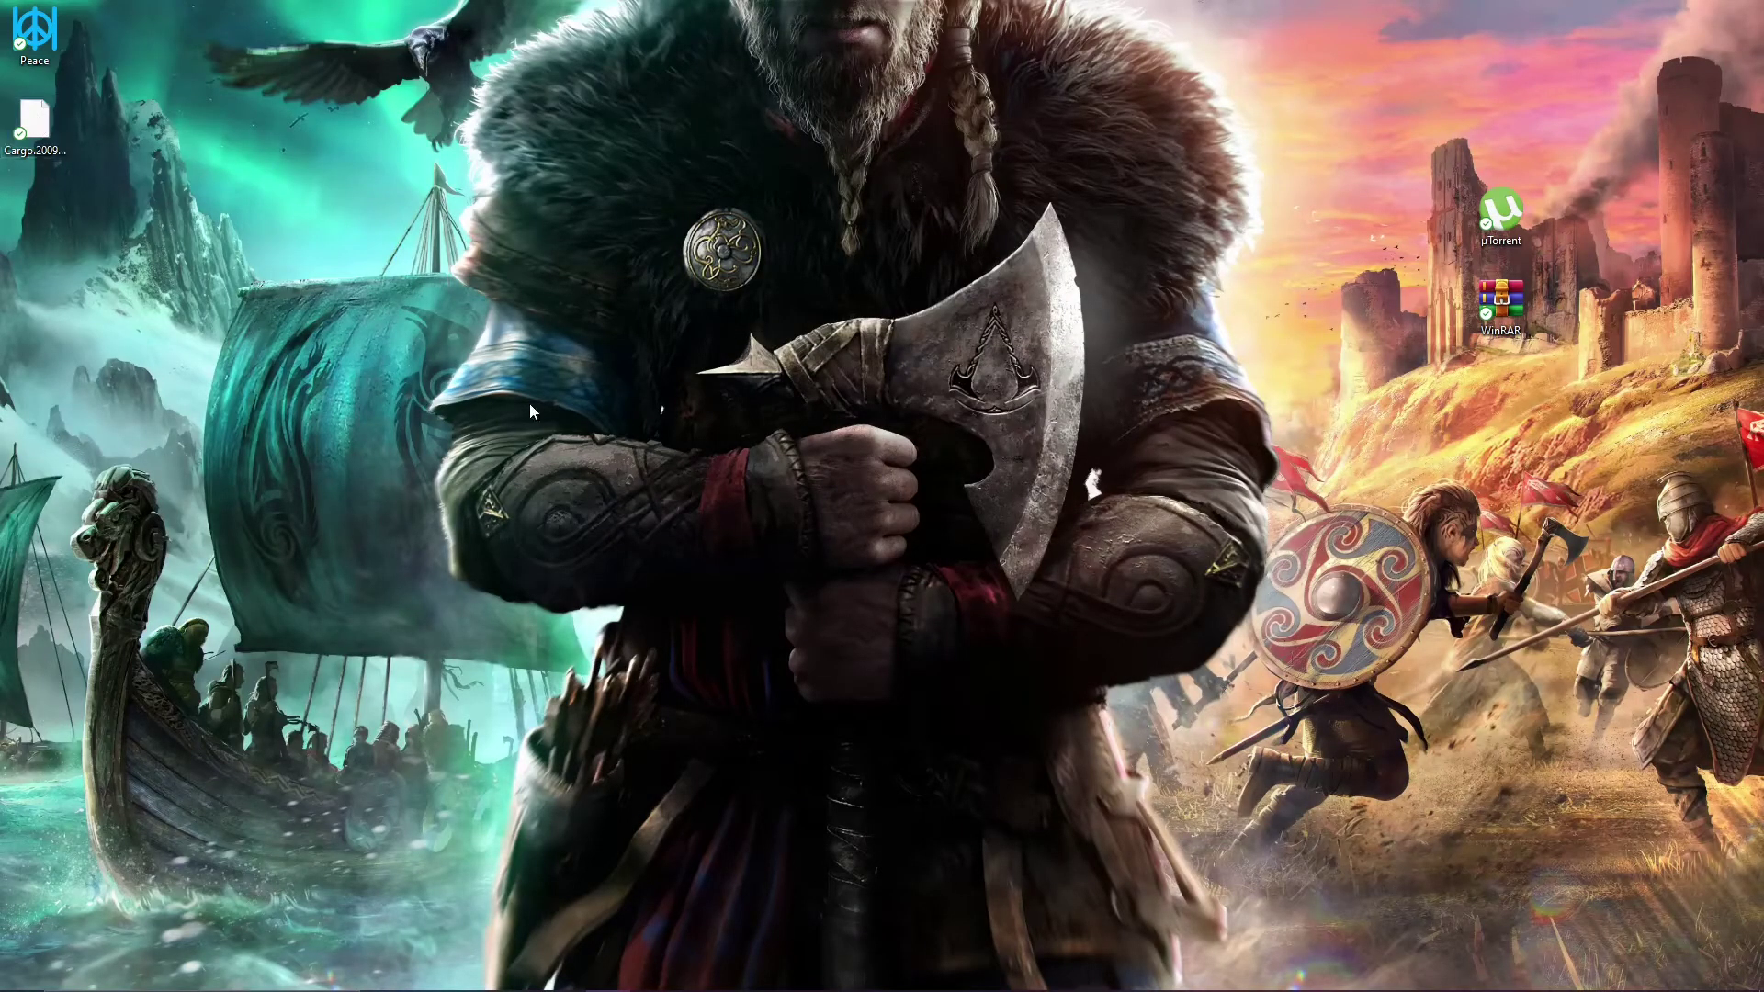
left_click(1329, 973)
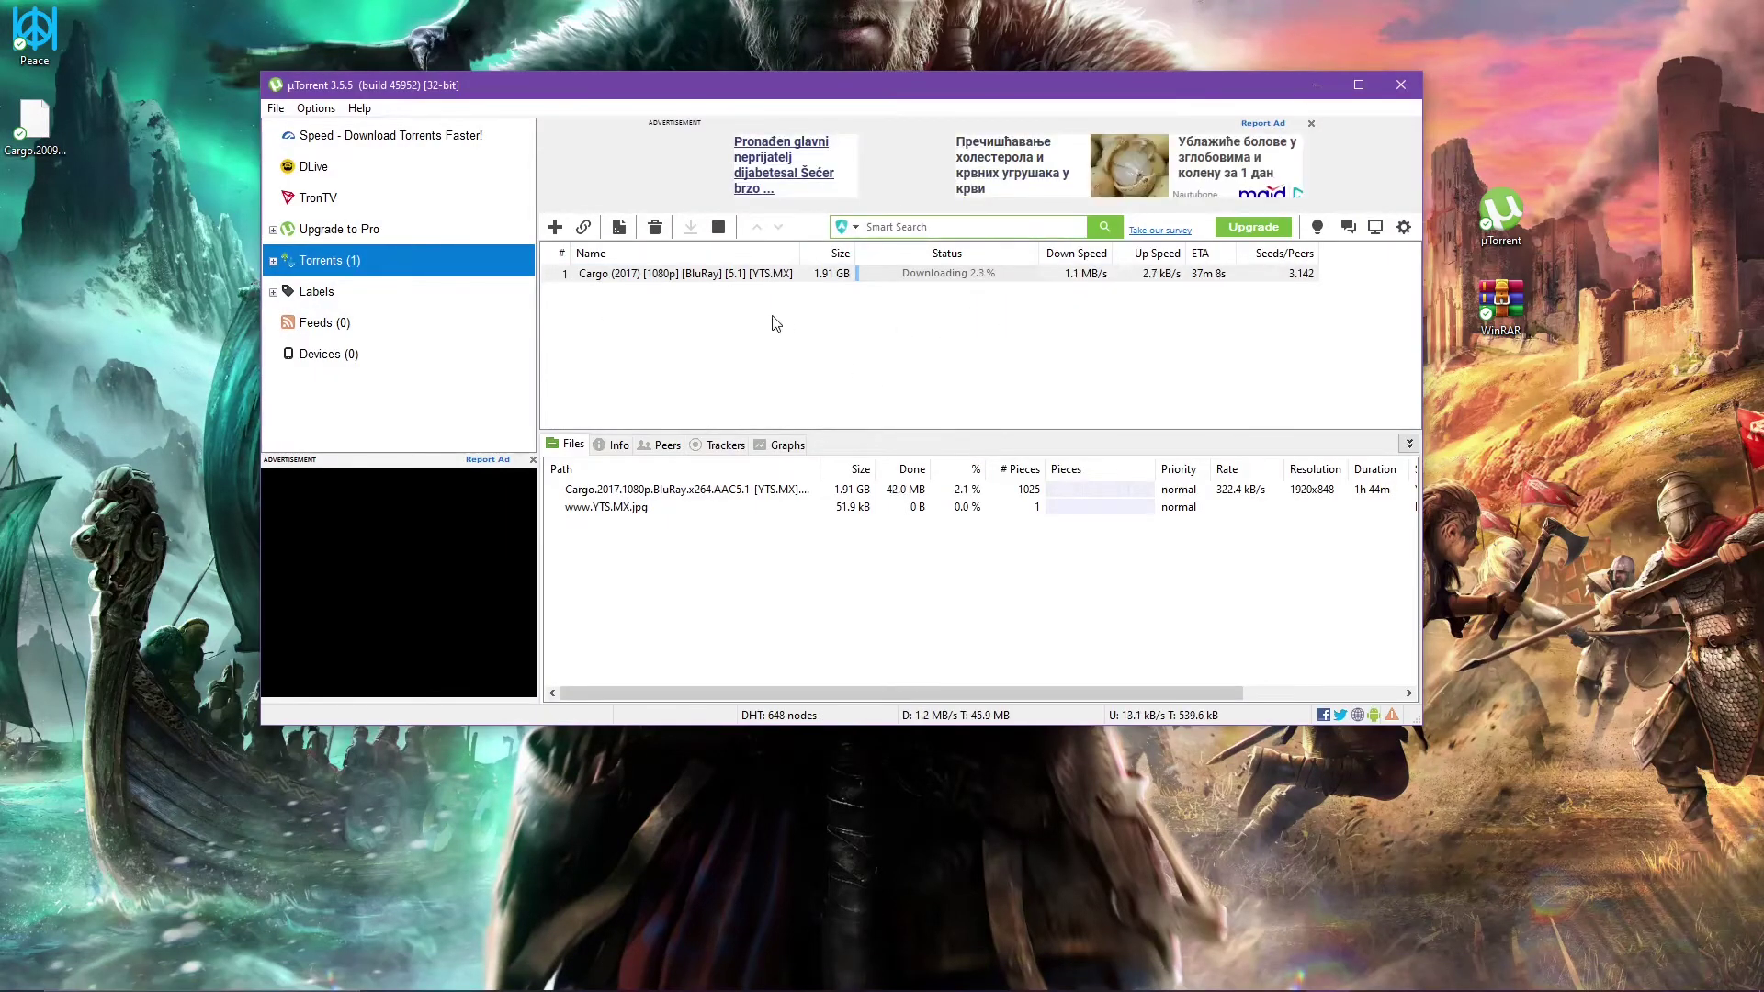
mouse_move(830, 972)
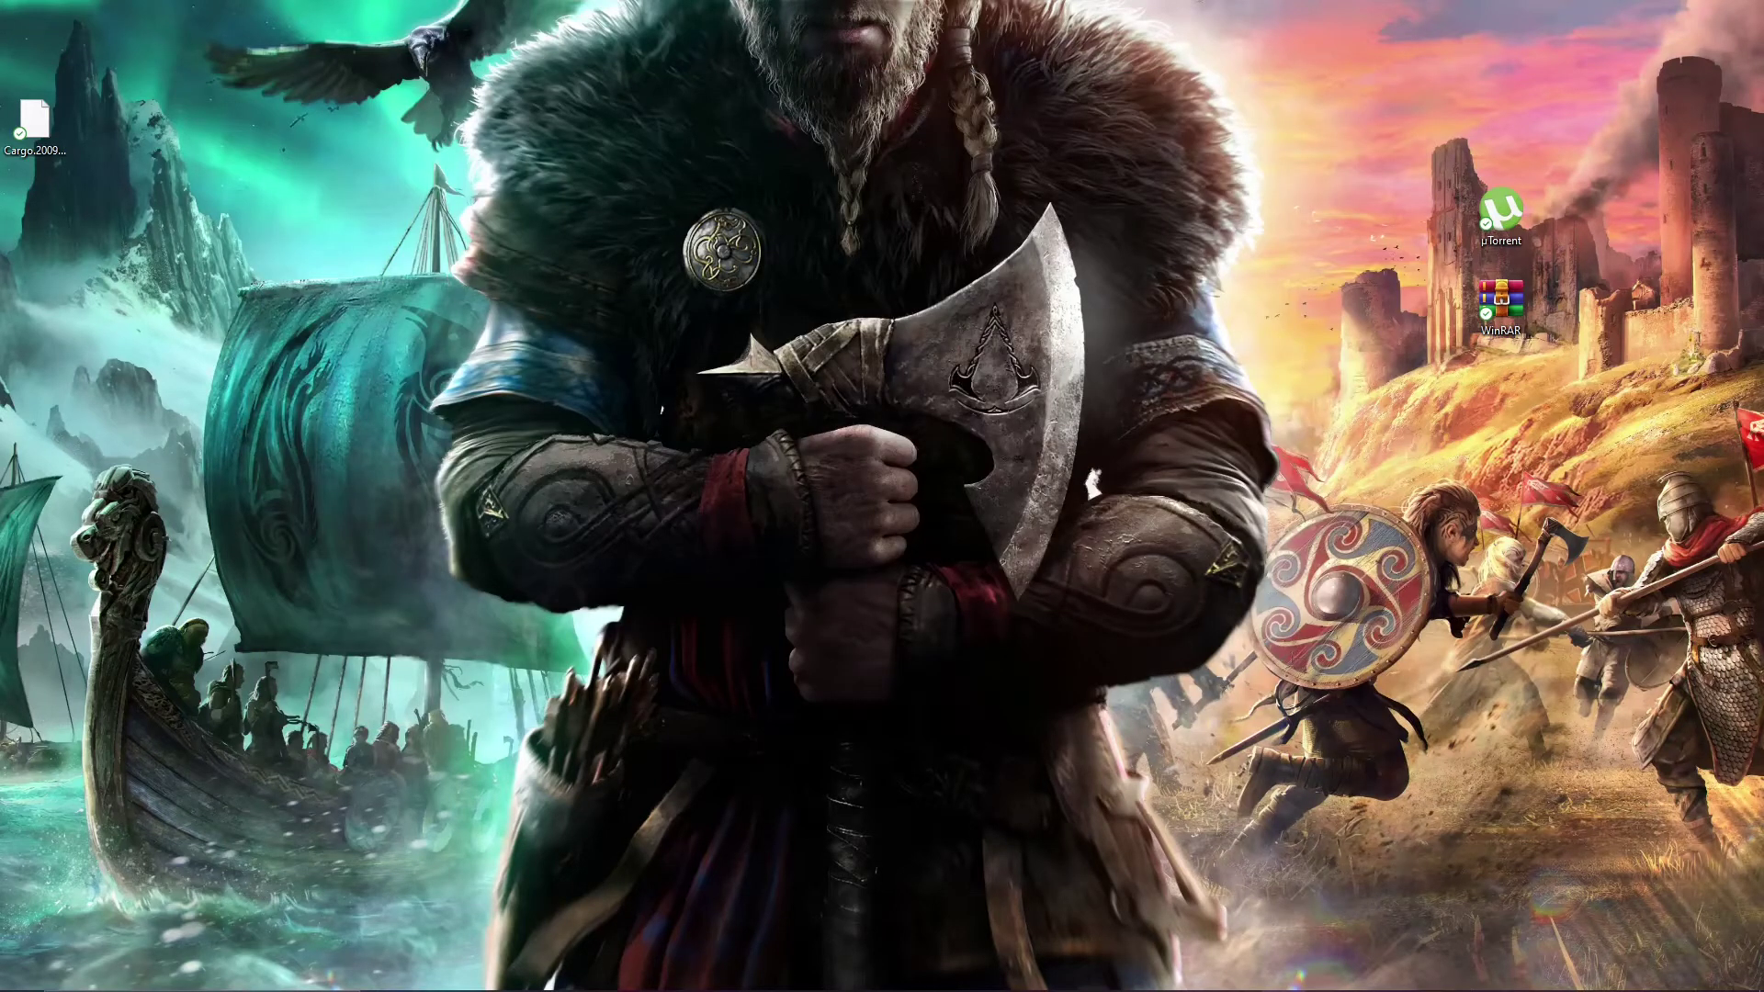
left_click(1327, 976)
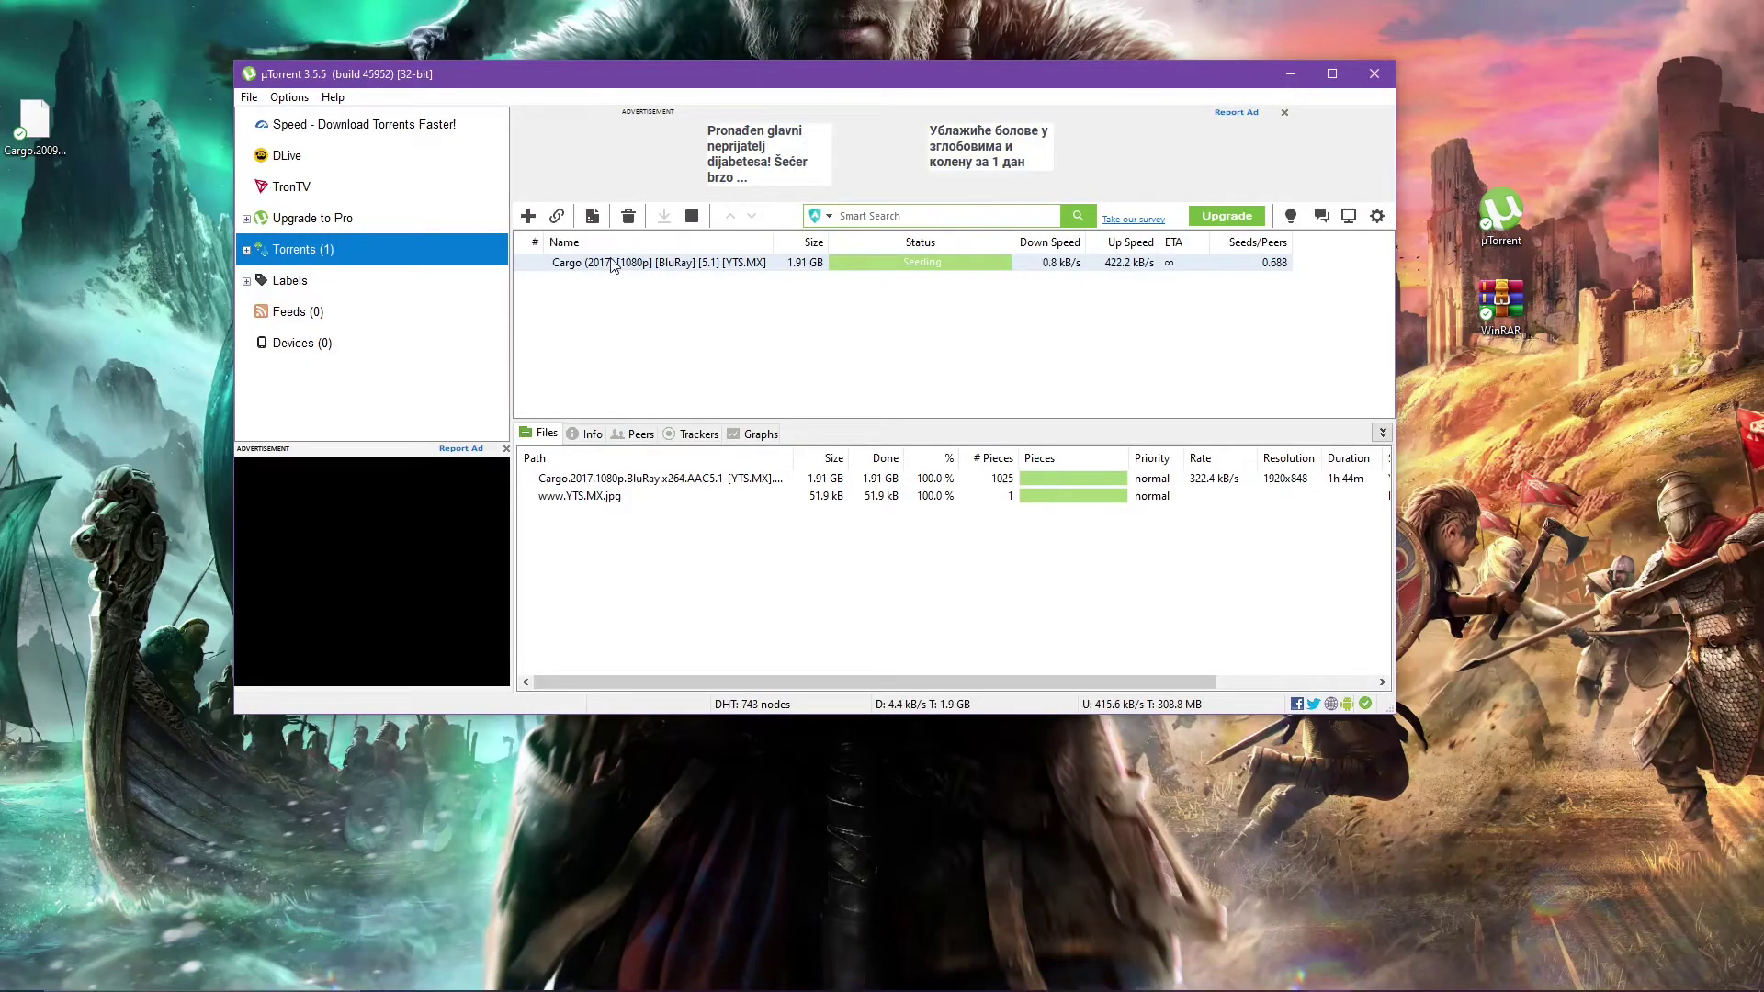
left_click(1291, 72)
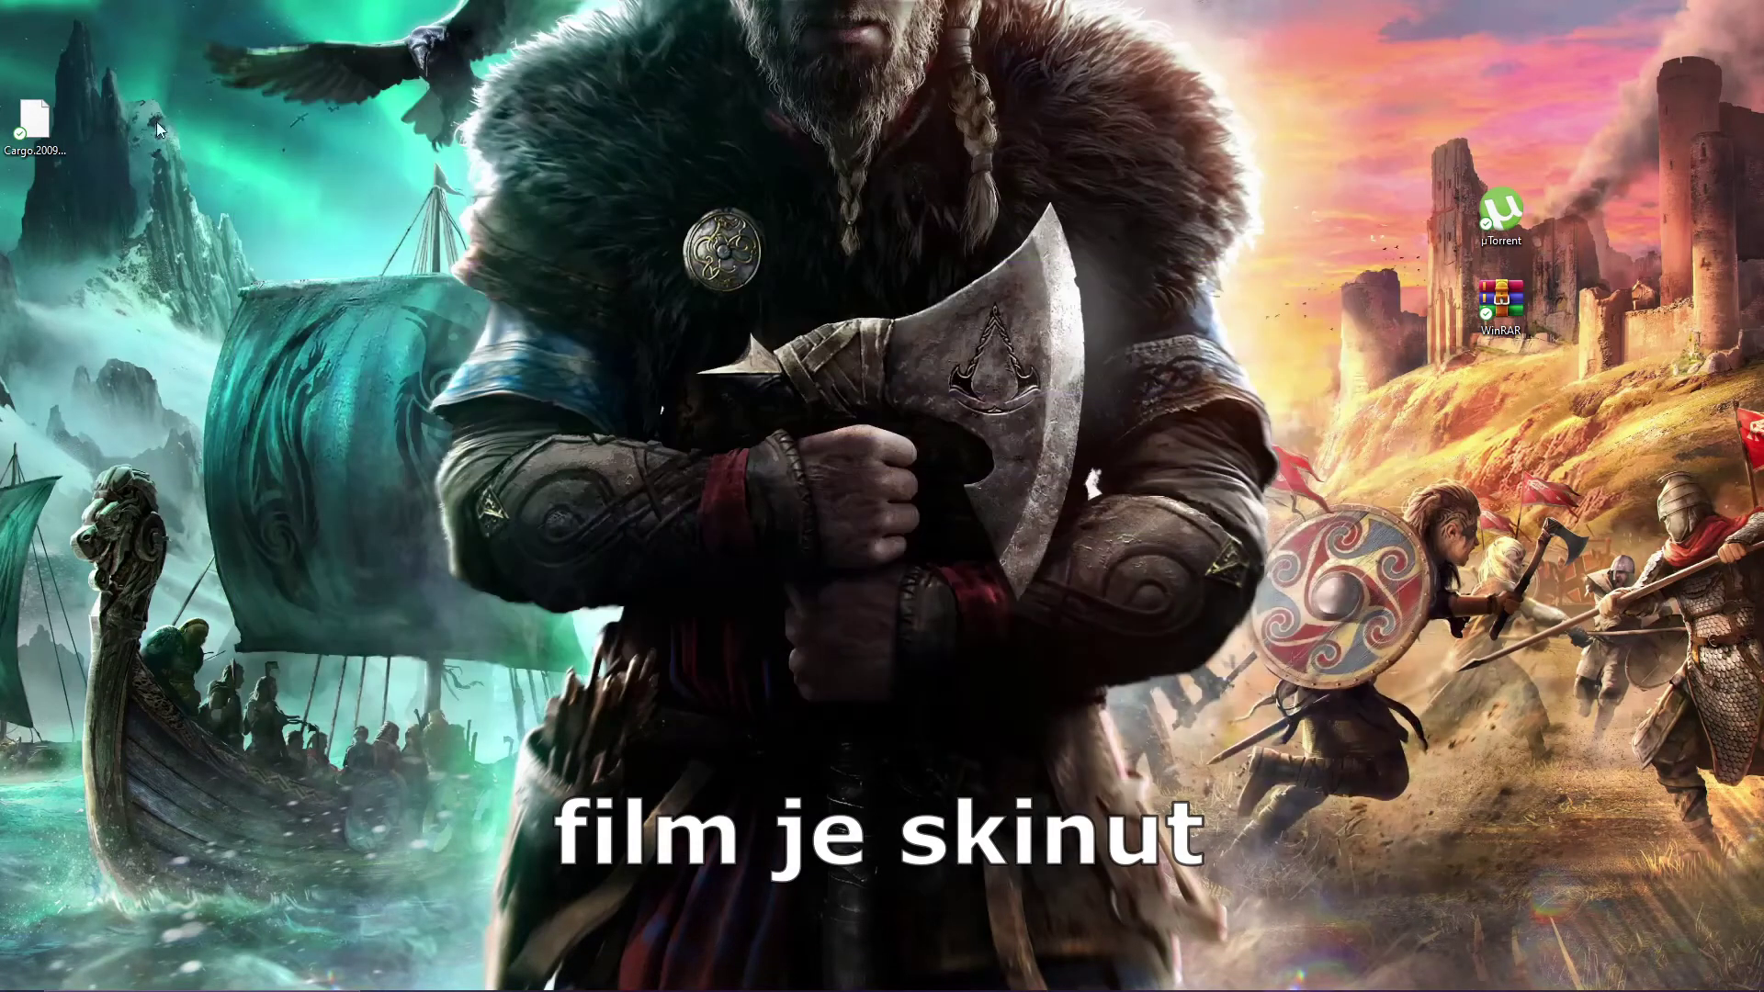
Open the Cargo (2017) [1080p] [BluRay] [5.1] [YTS.MX] folder inside the Net folder on Local Disk (X:)
left_click(35, 124)
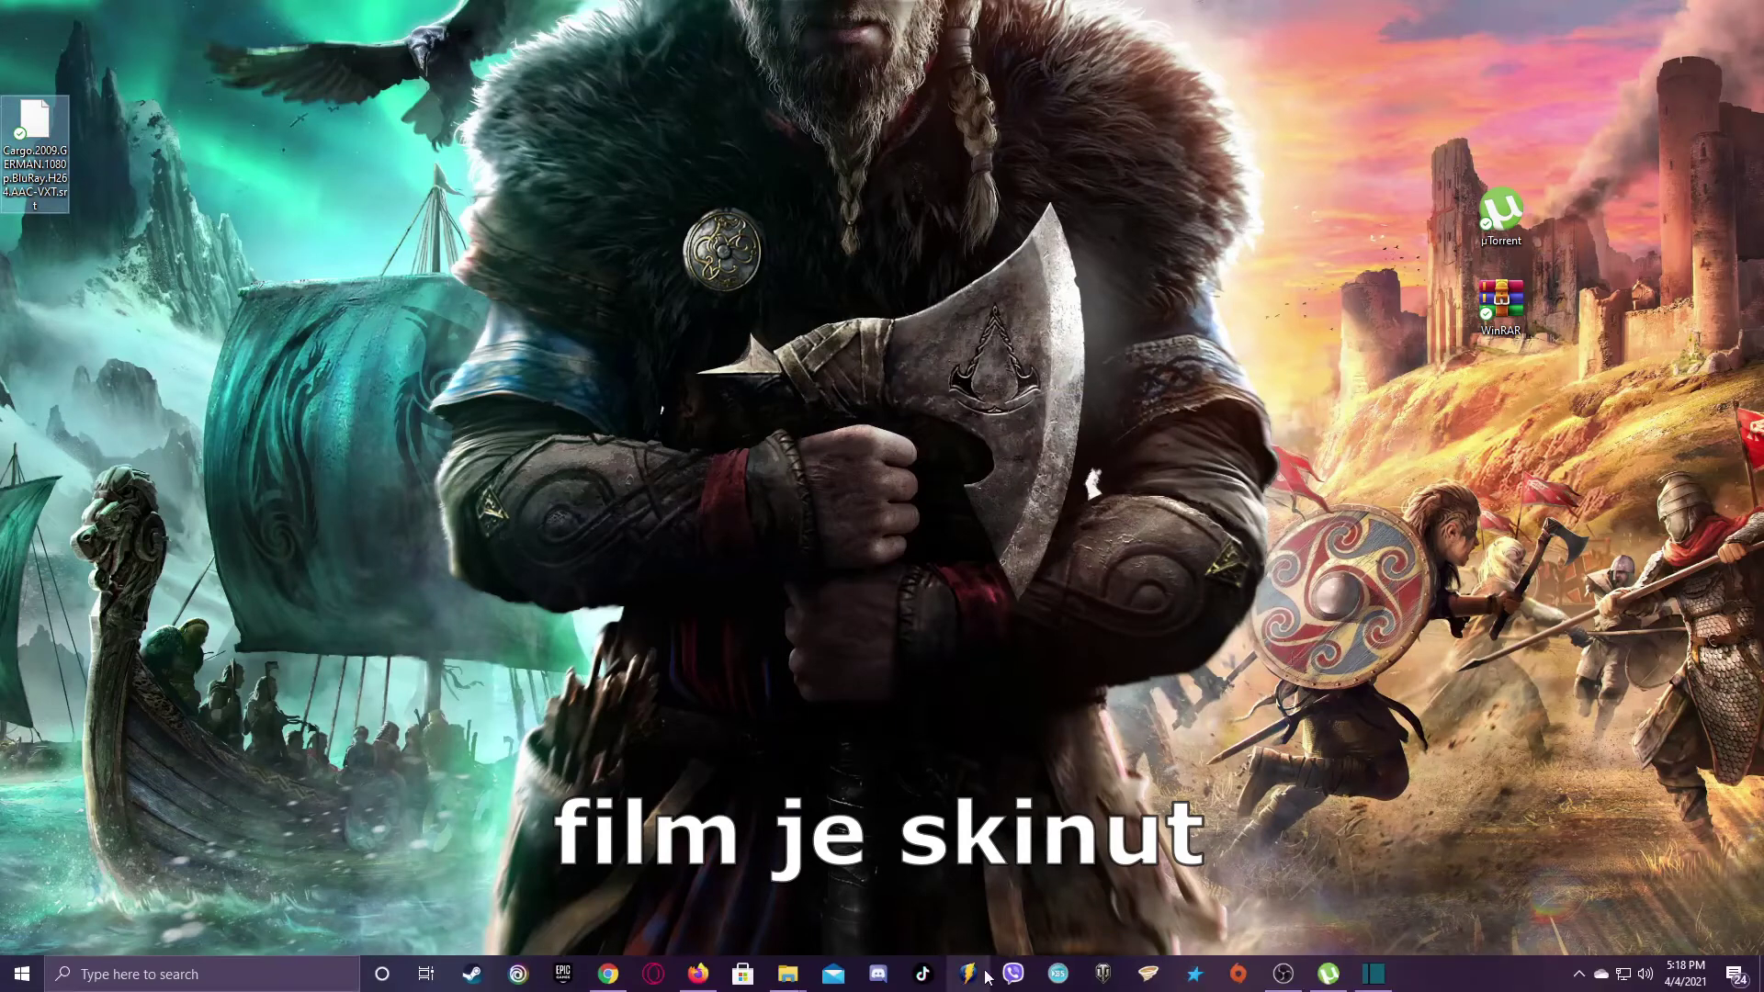
left_click(787, 974)
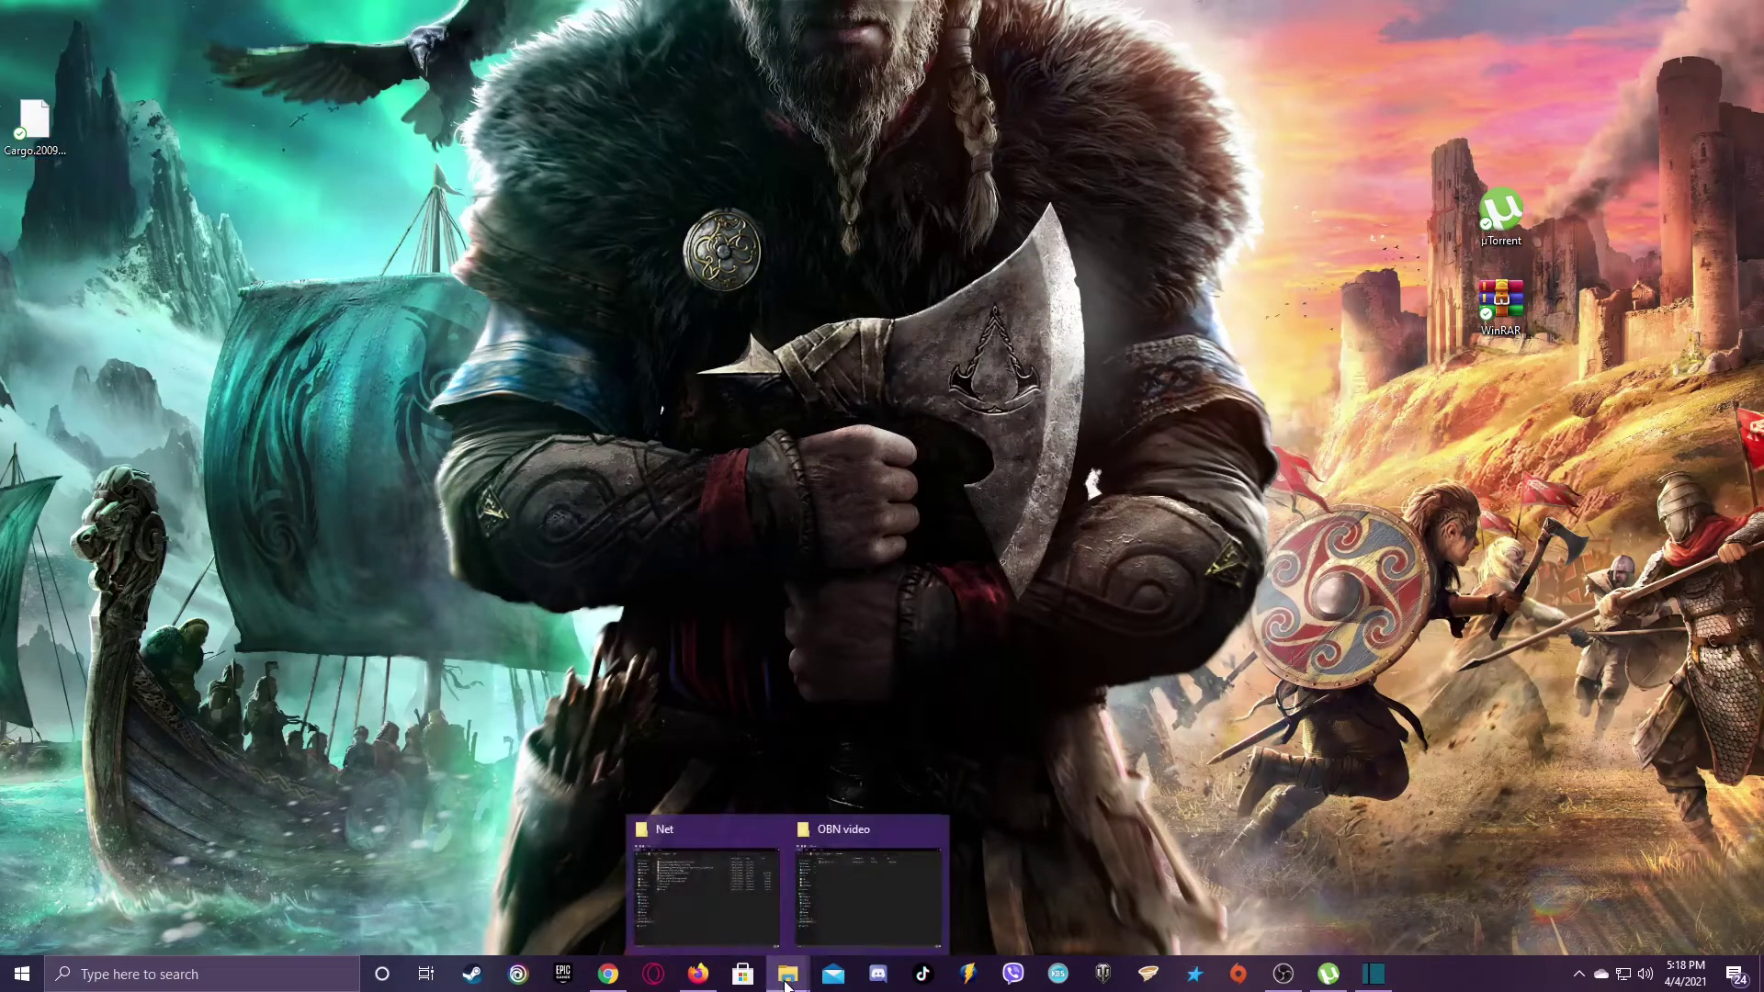
left_click(744, 906)
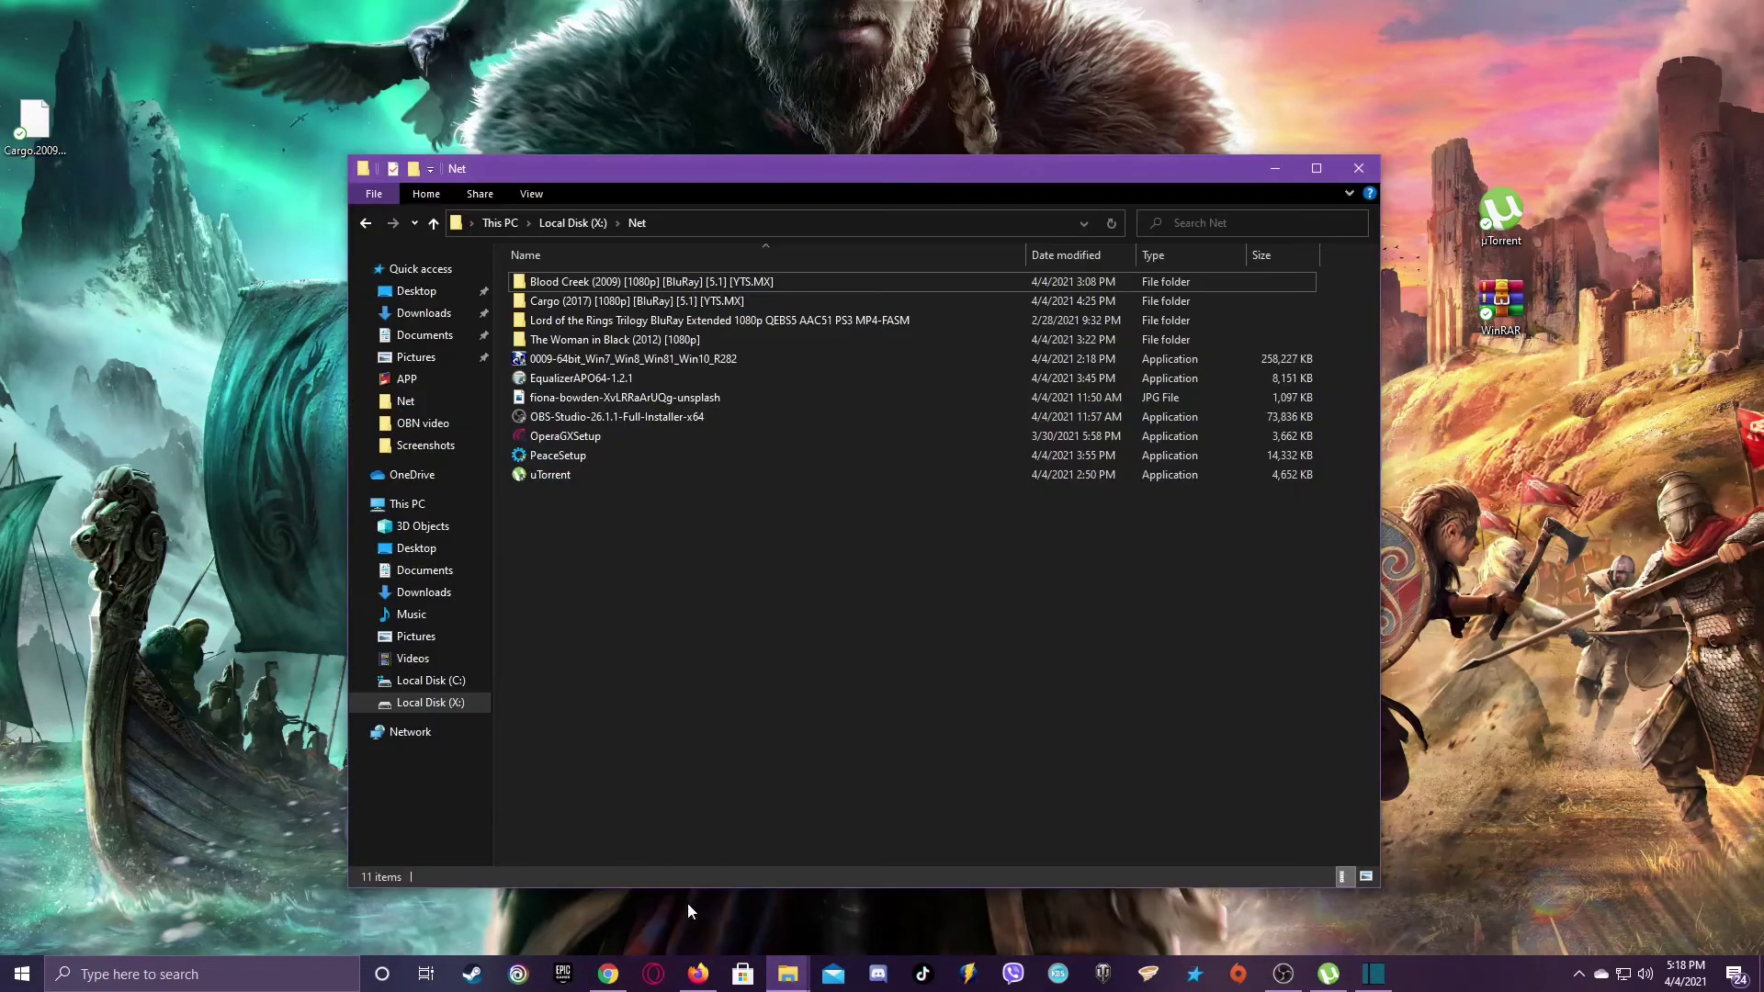
double_click(582, 300)
left_click_drag(721, 181, 819, 130)
left_click(799, 262)
right_click(779, 235)
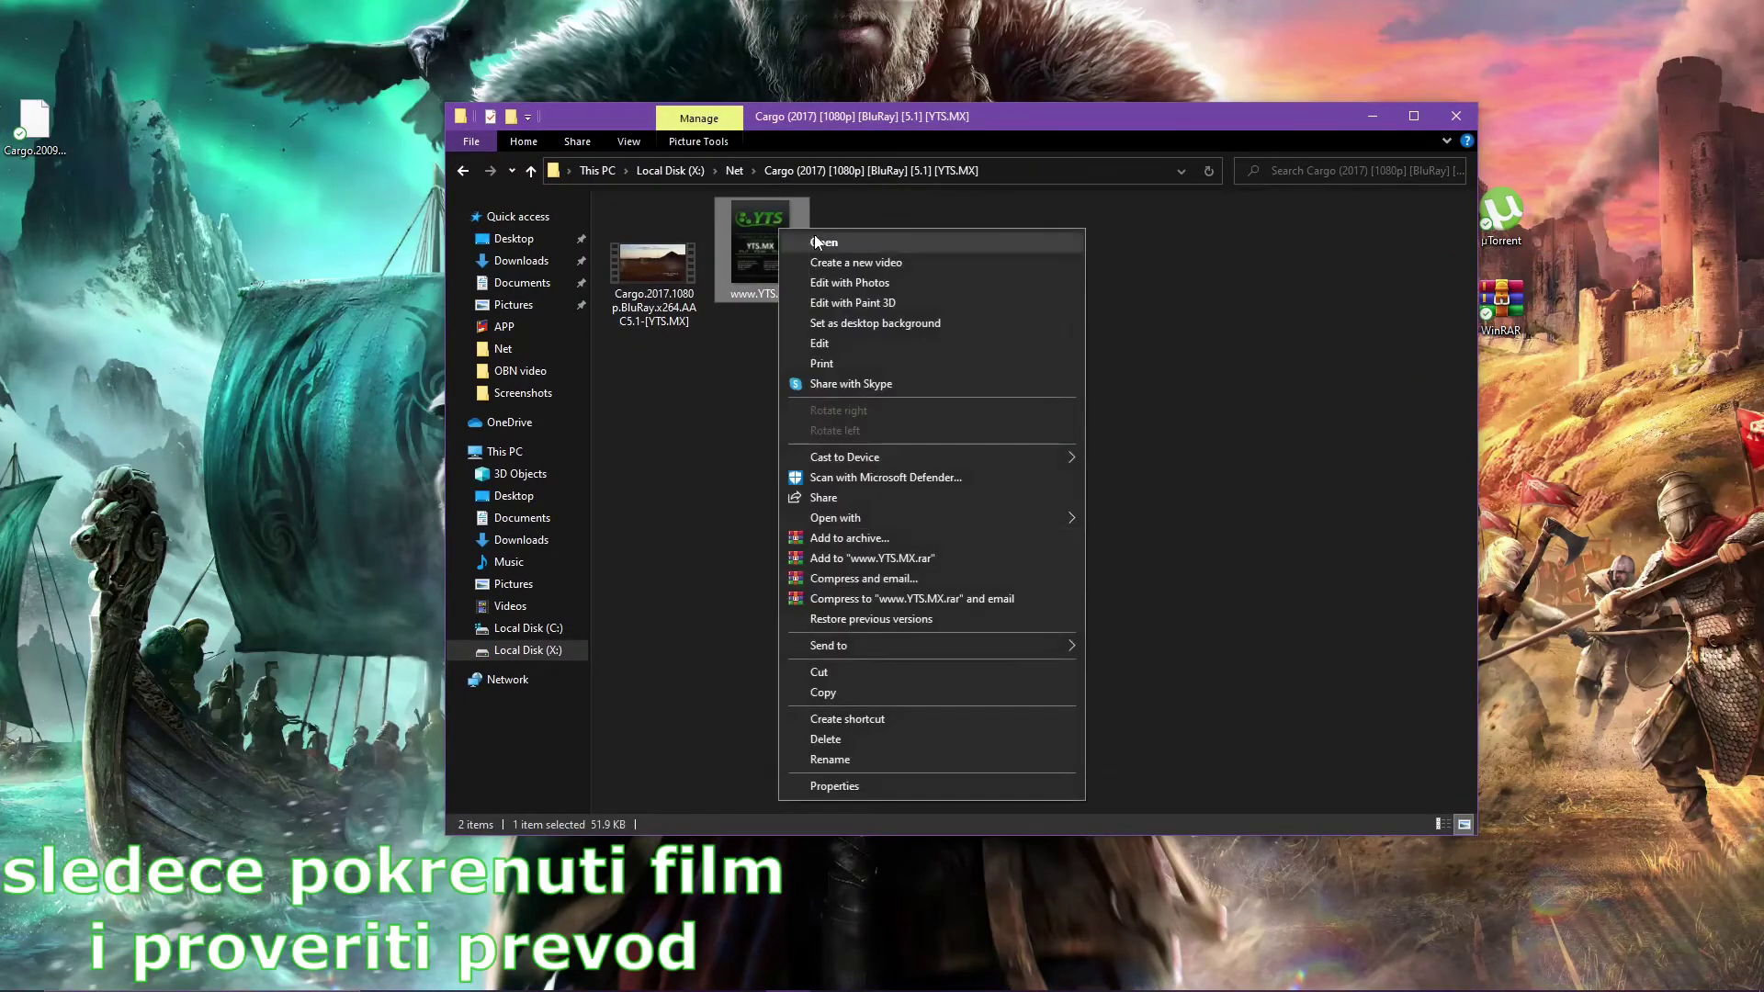
left_click(900, 717)
Play the Cargo.2017 1080p BluRay video with BS.Player and set the playback volume to 20%
left_click(643, 235)
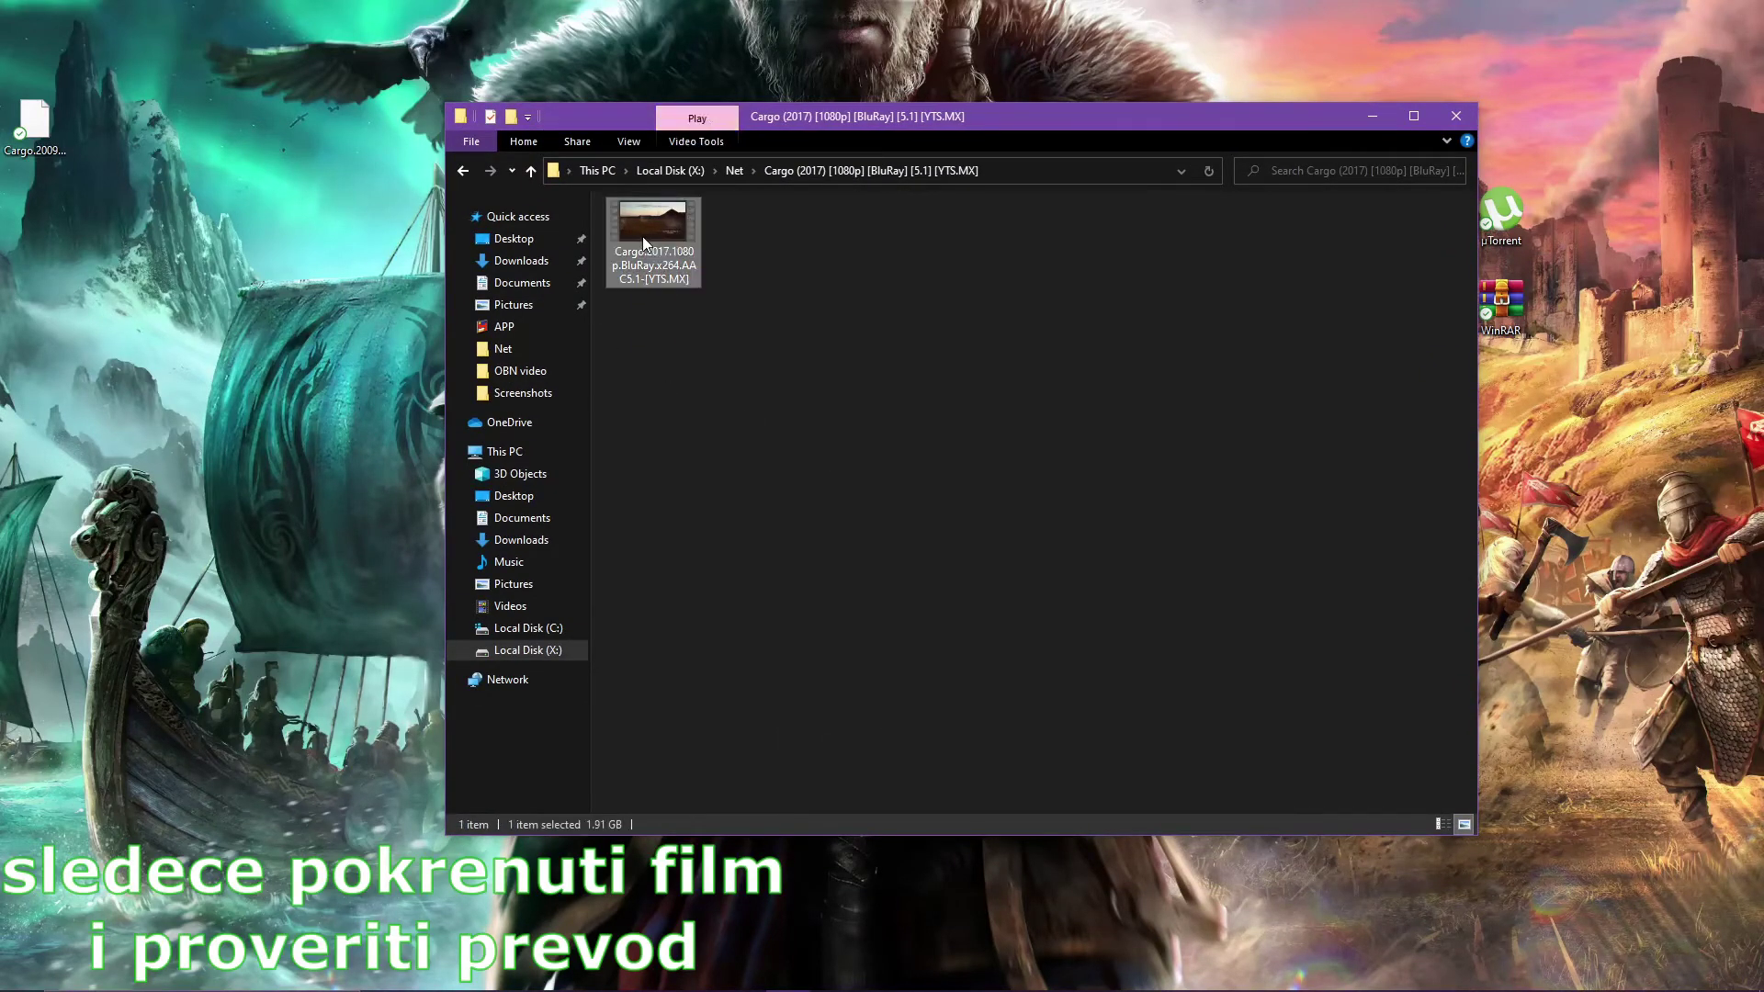
right_click(642, 235)
mouse_move(724, 351)
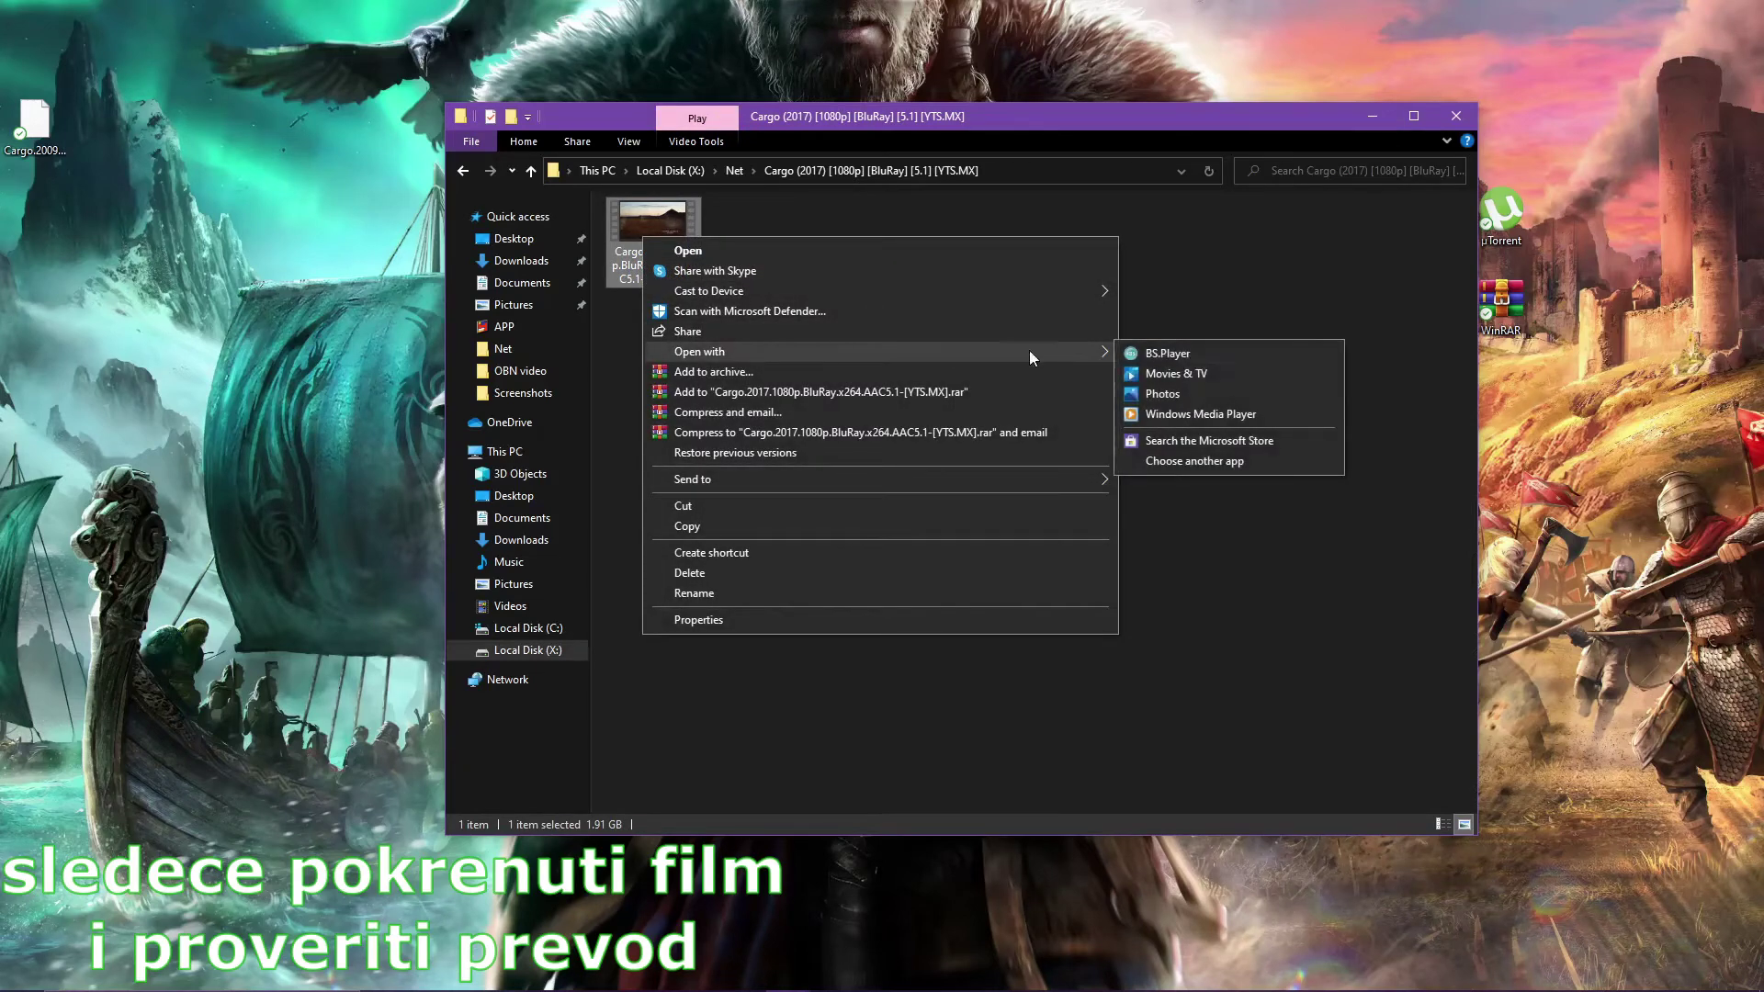
left_click(1161, 351)
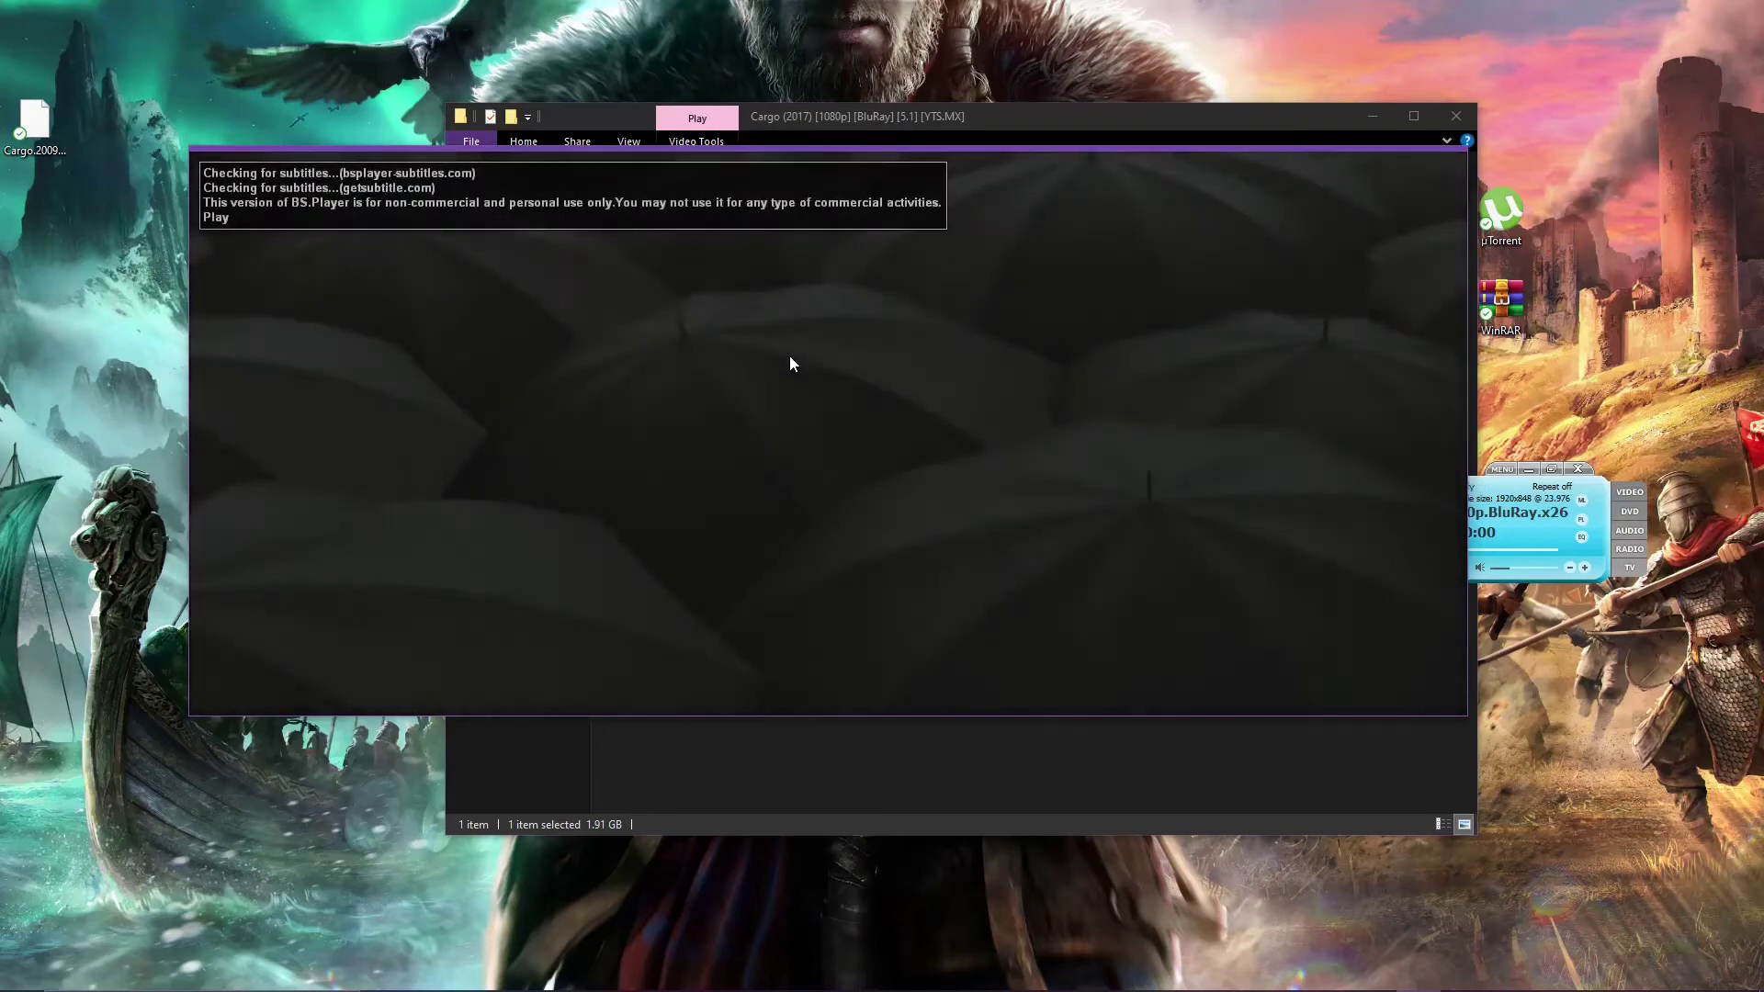
left_click(1503, 569)
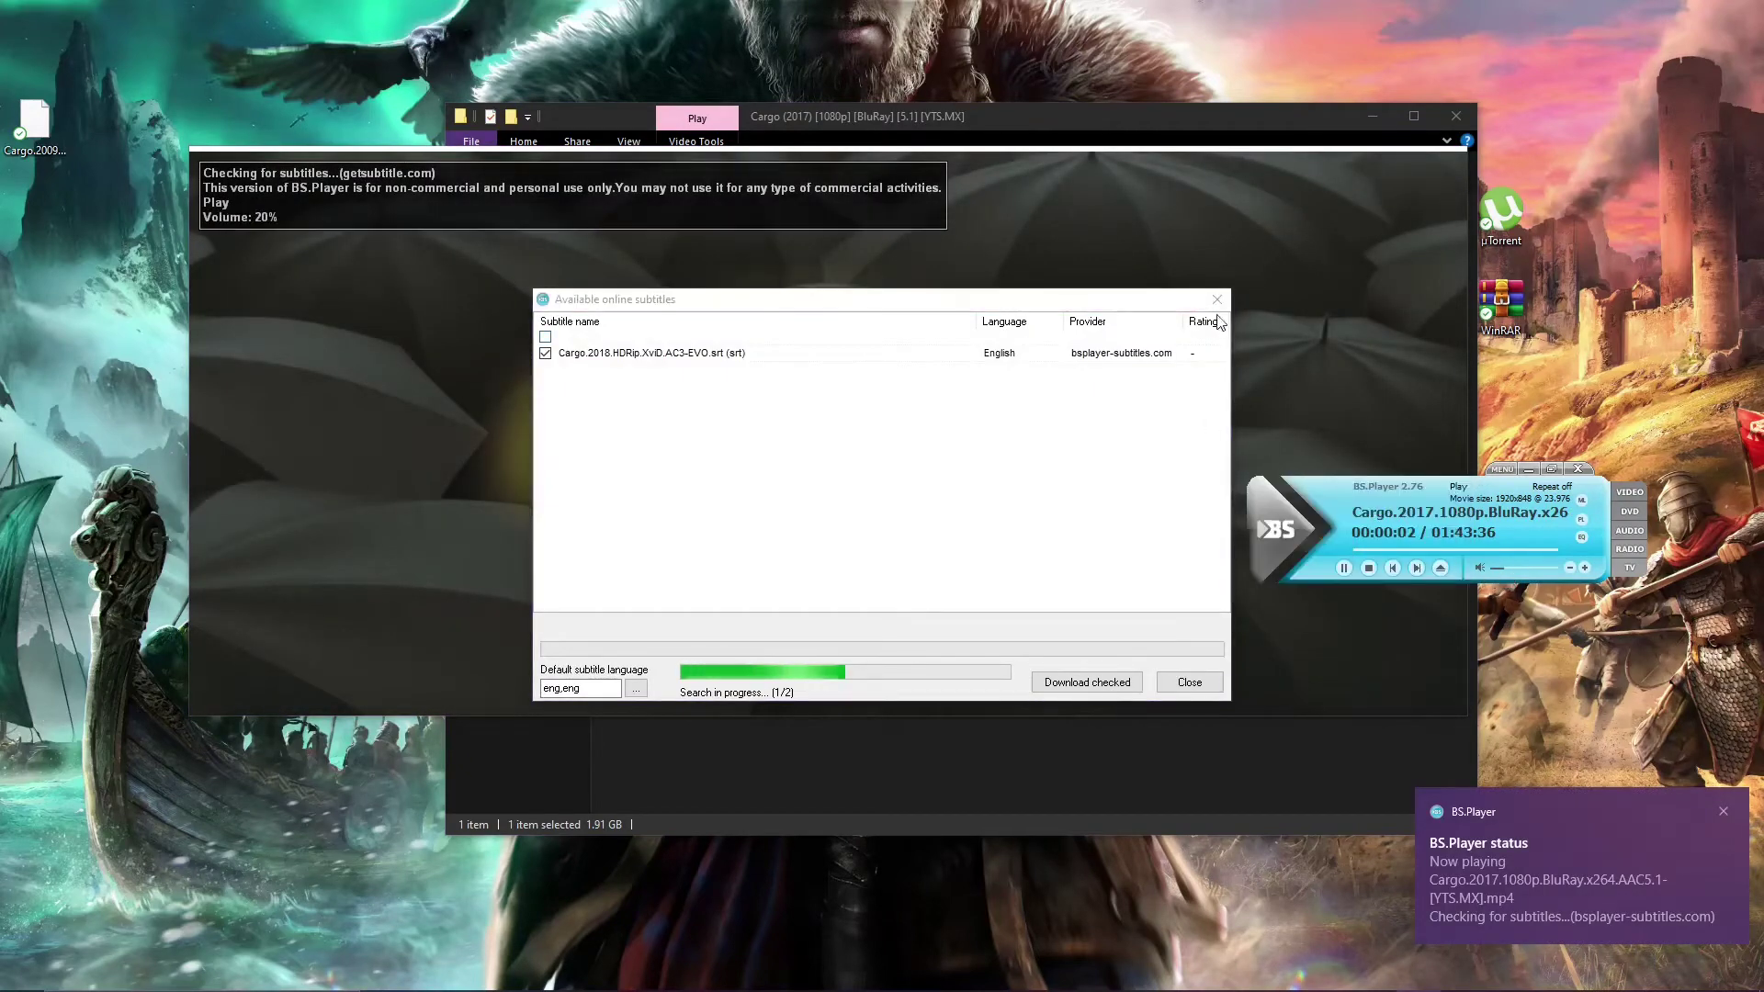
Load the Cargo.2009 subtitle from the desktop into the playing movie and skip ahead to about 00:18:35, checking the synchronization
left_click_drag(35, 119, 42, 296)
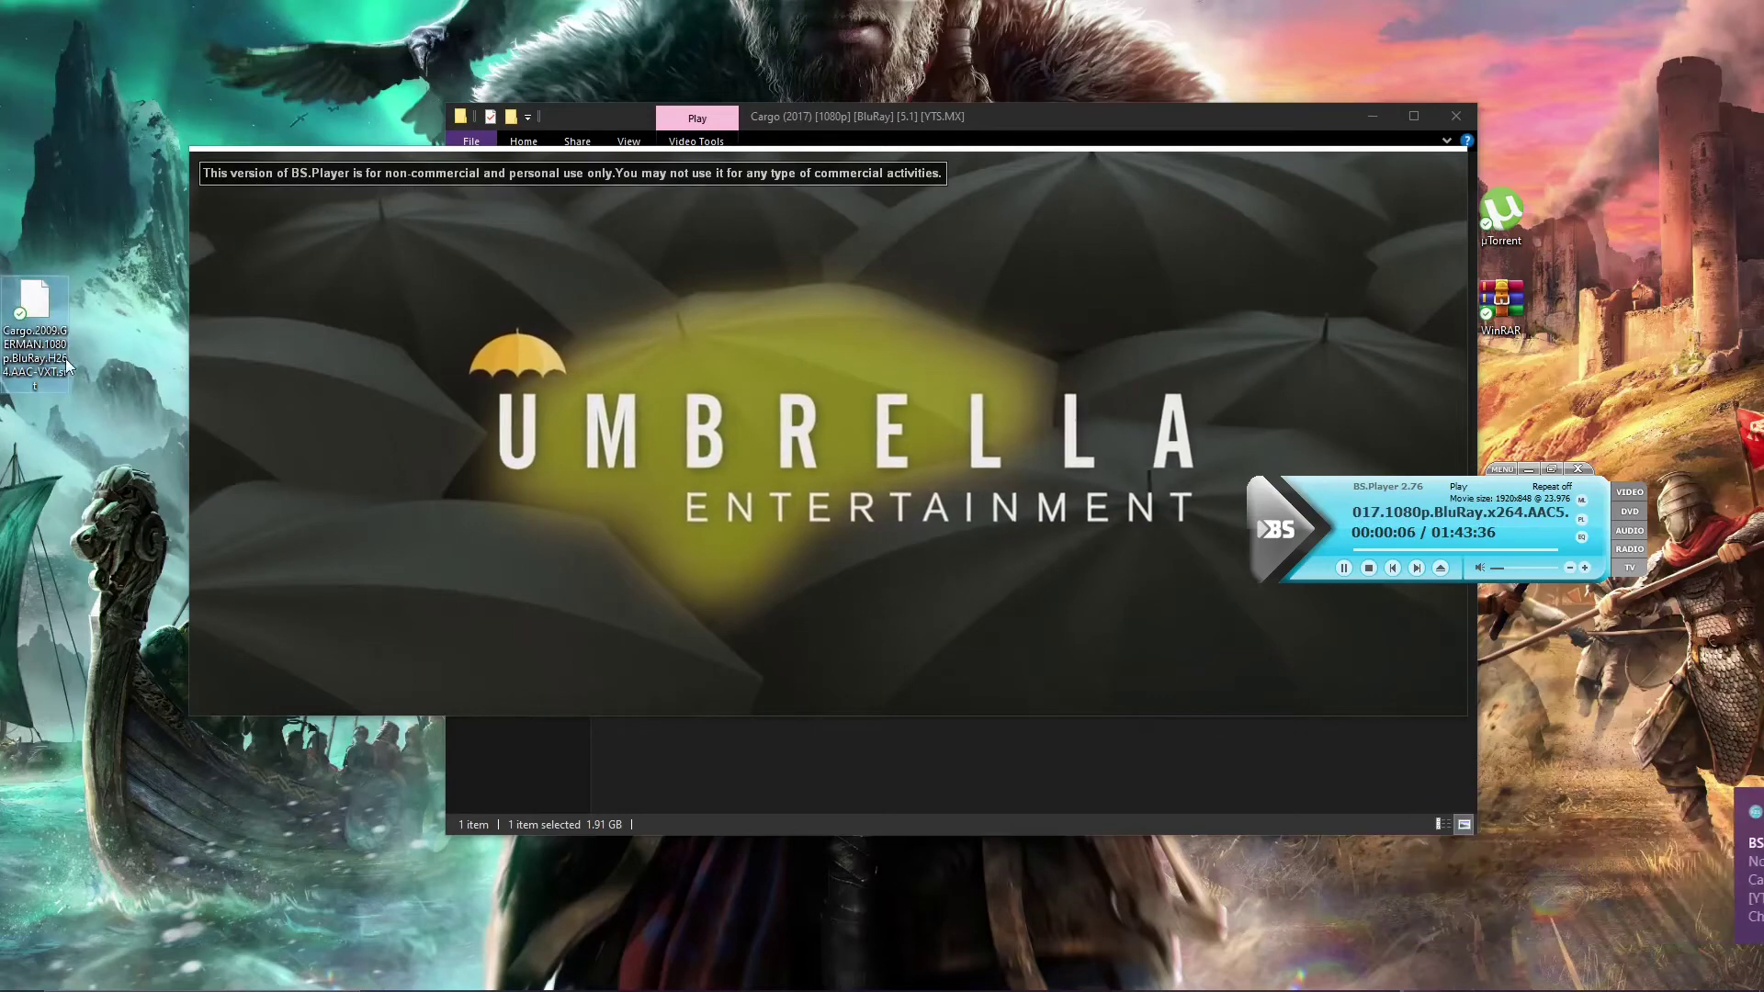
left_click_drag(39, 314, 669, 634)
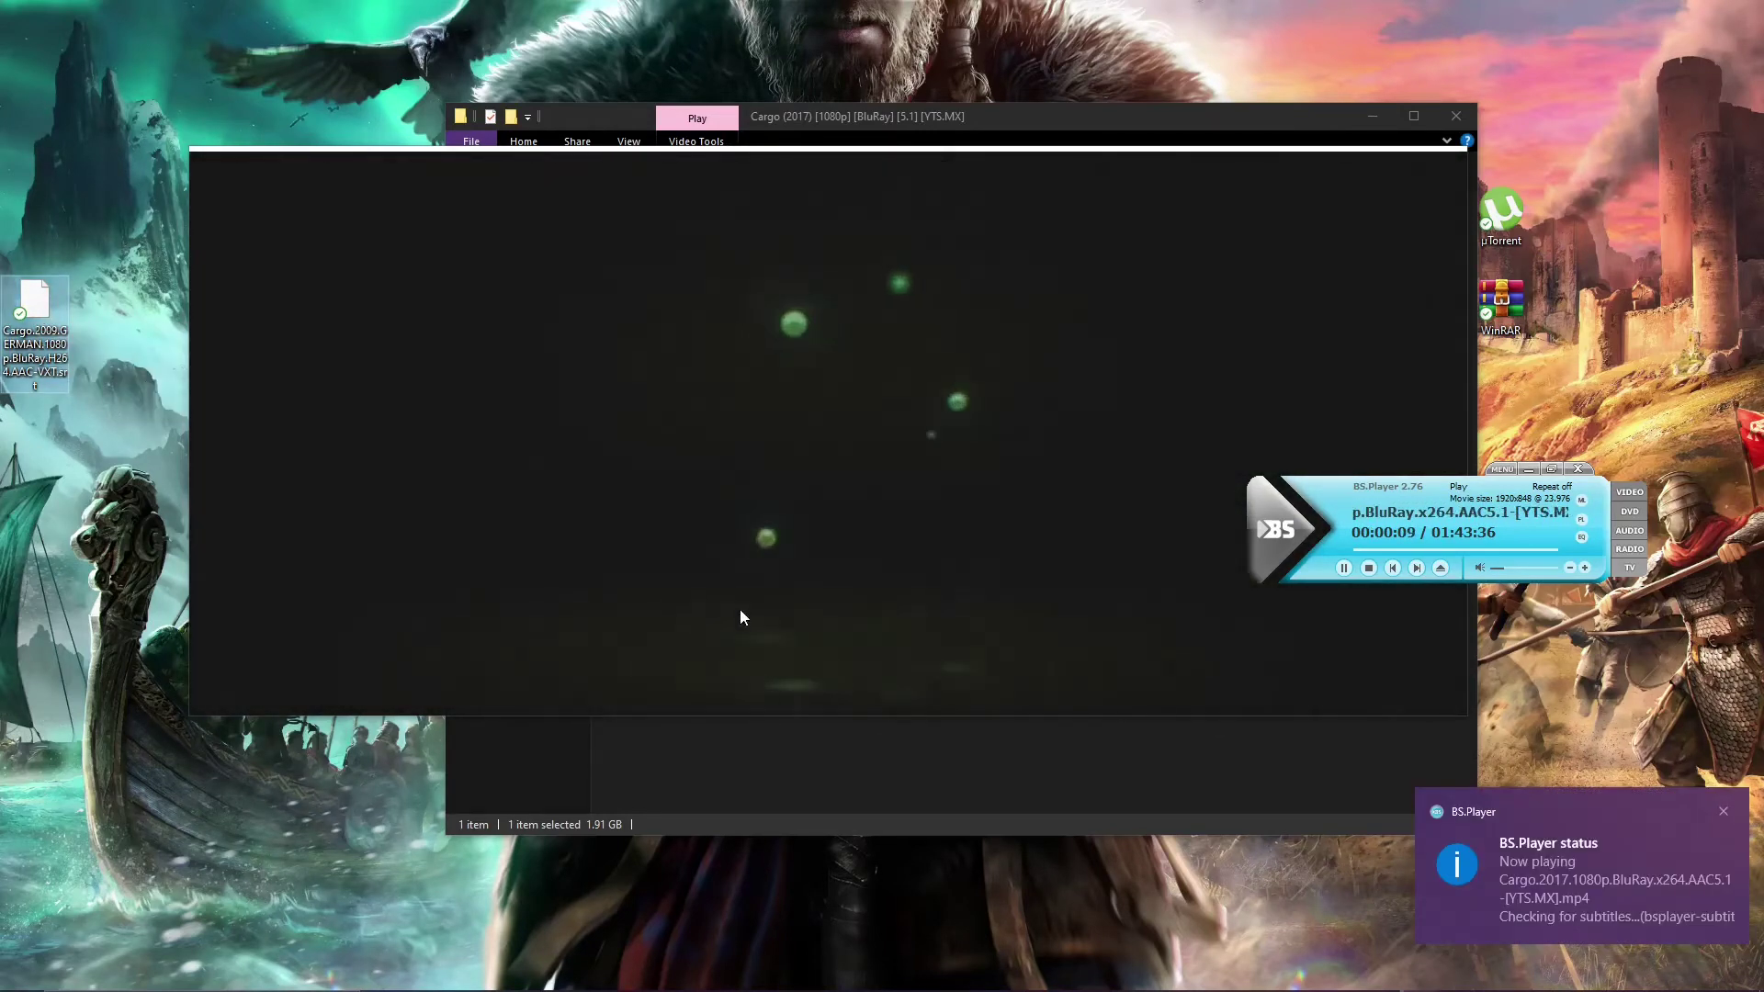
left_click(1368, 549)
left_click(1383, 549)
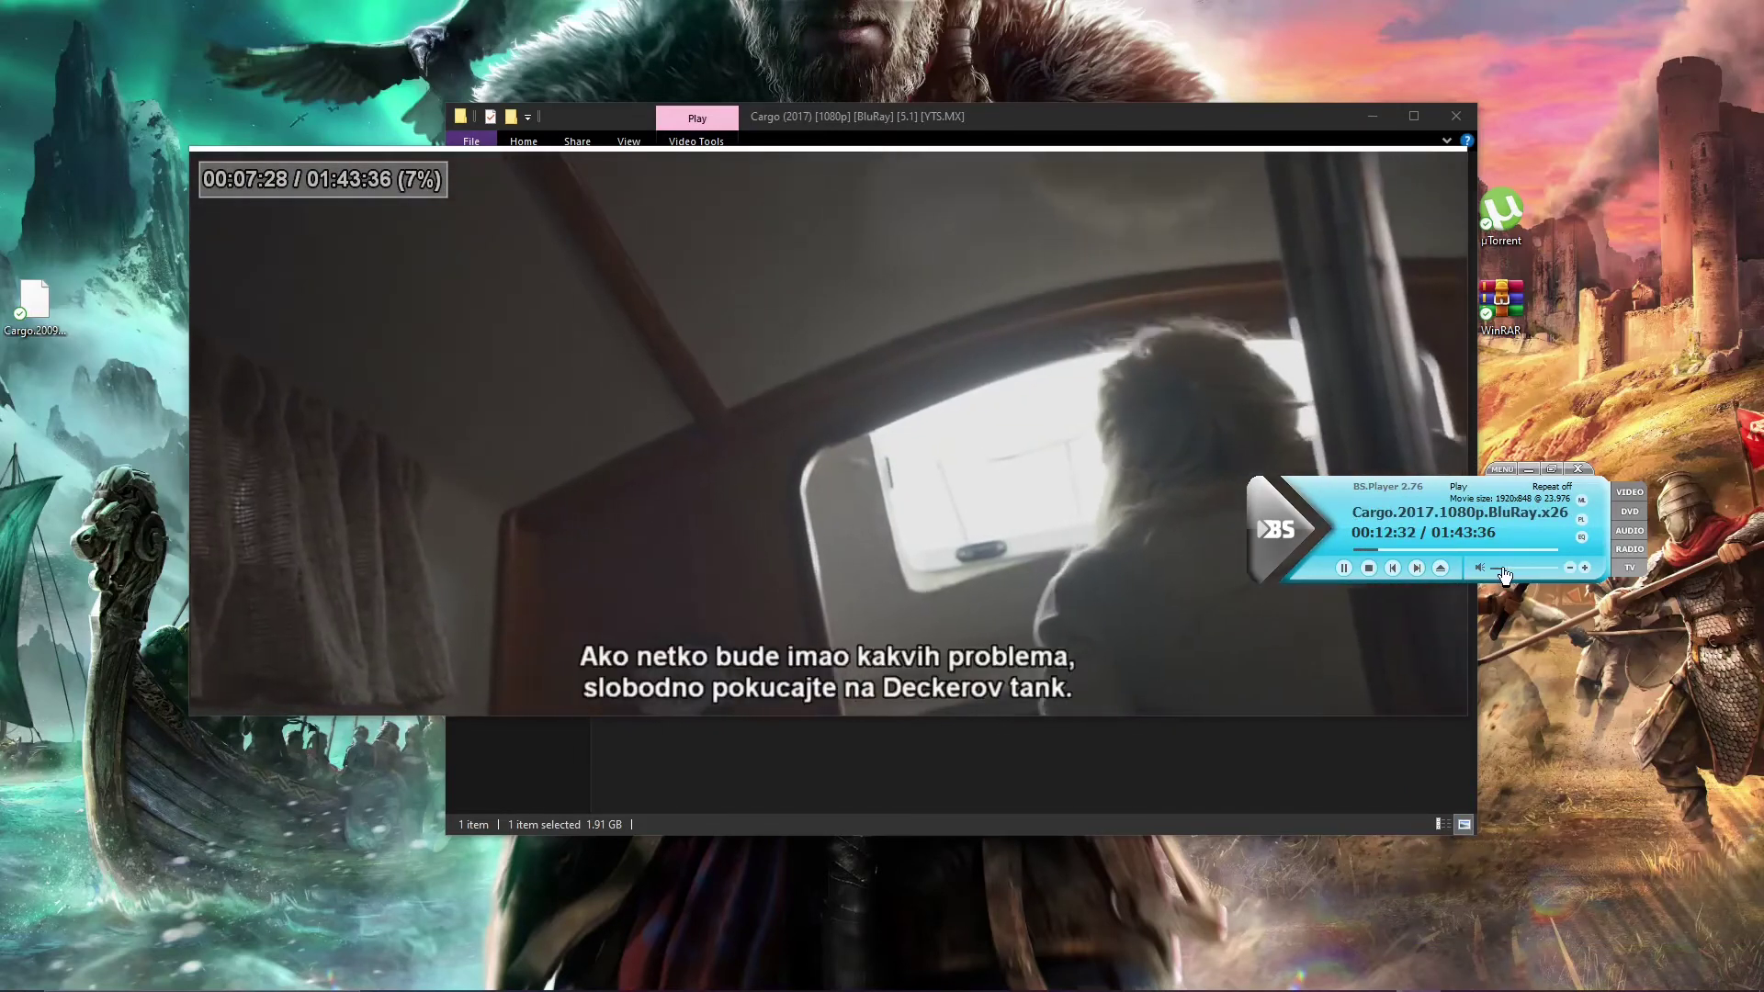
left_click(1518, 568)
left_click(1498, 567)
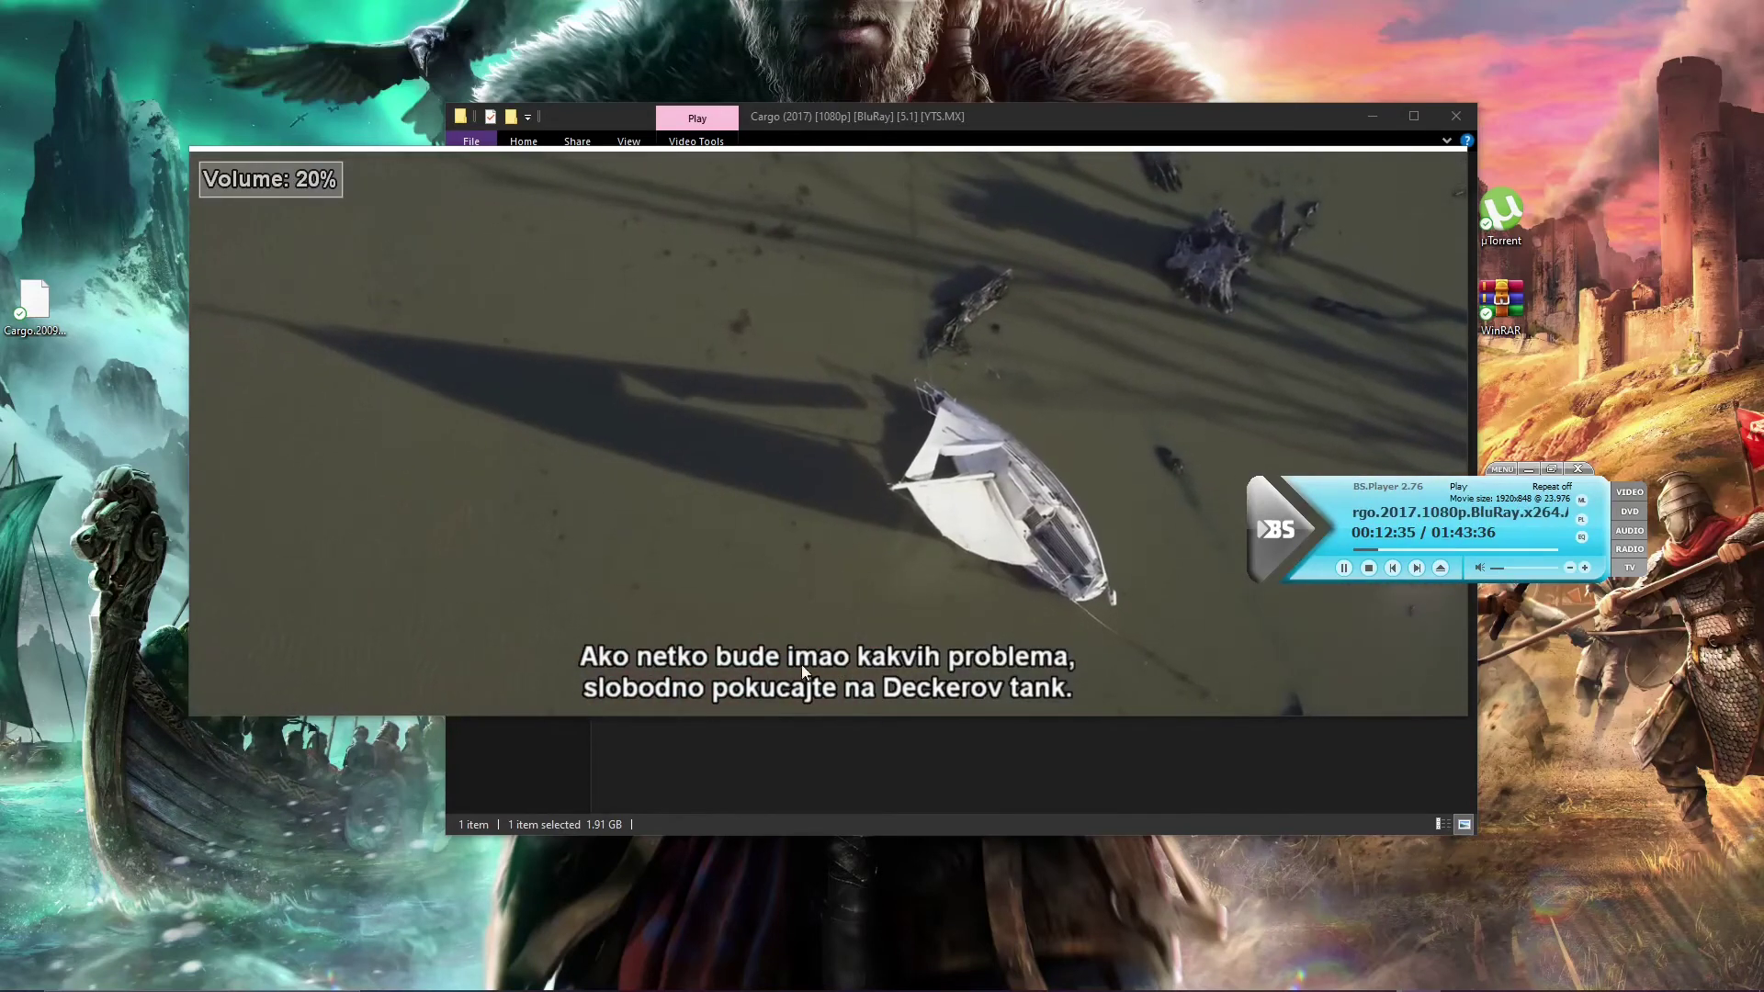
left_click(1387, 549)
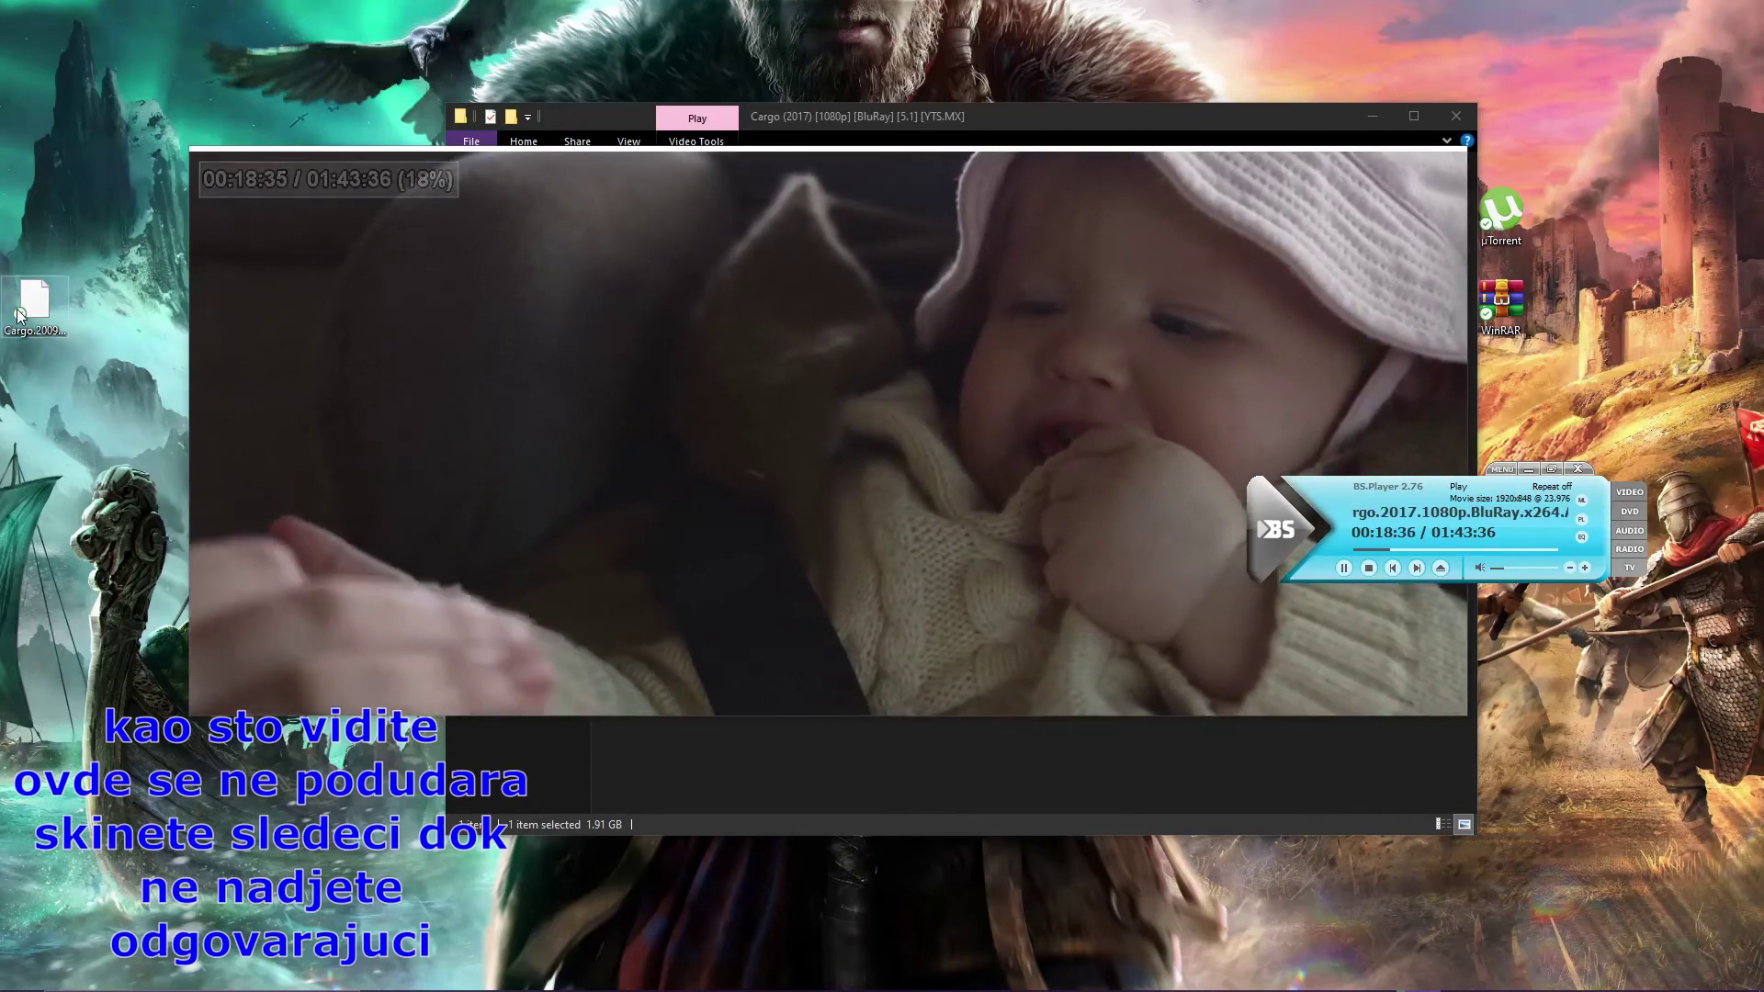
Delete the Cargo.2009 subtitle file from the desktop and switch back to the titlovi.com page in Firefox
right_click(17, 314)
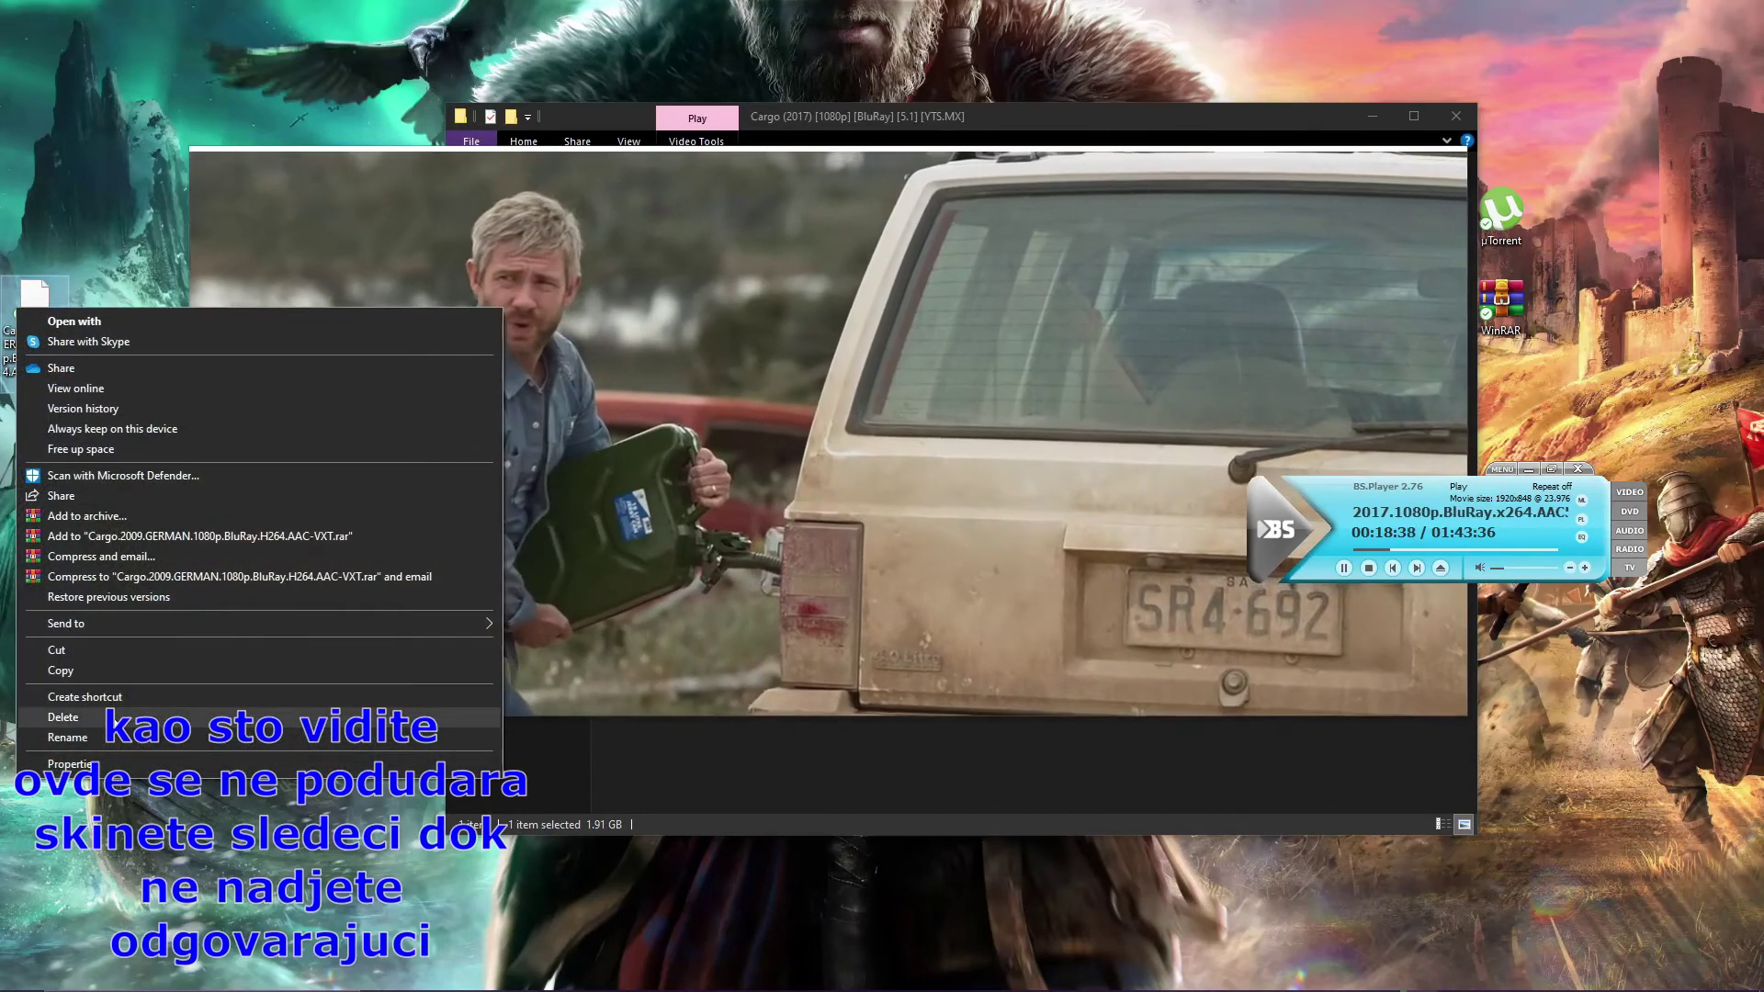
left_click(62, 717)
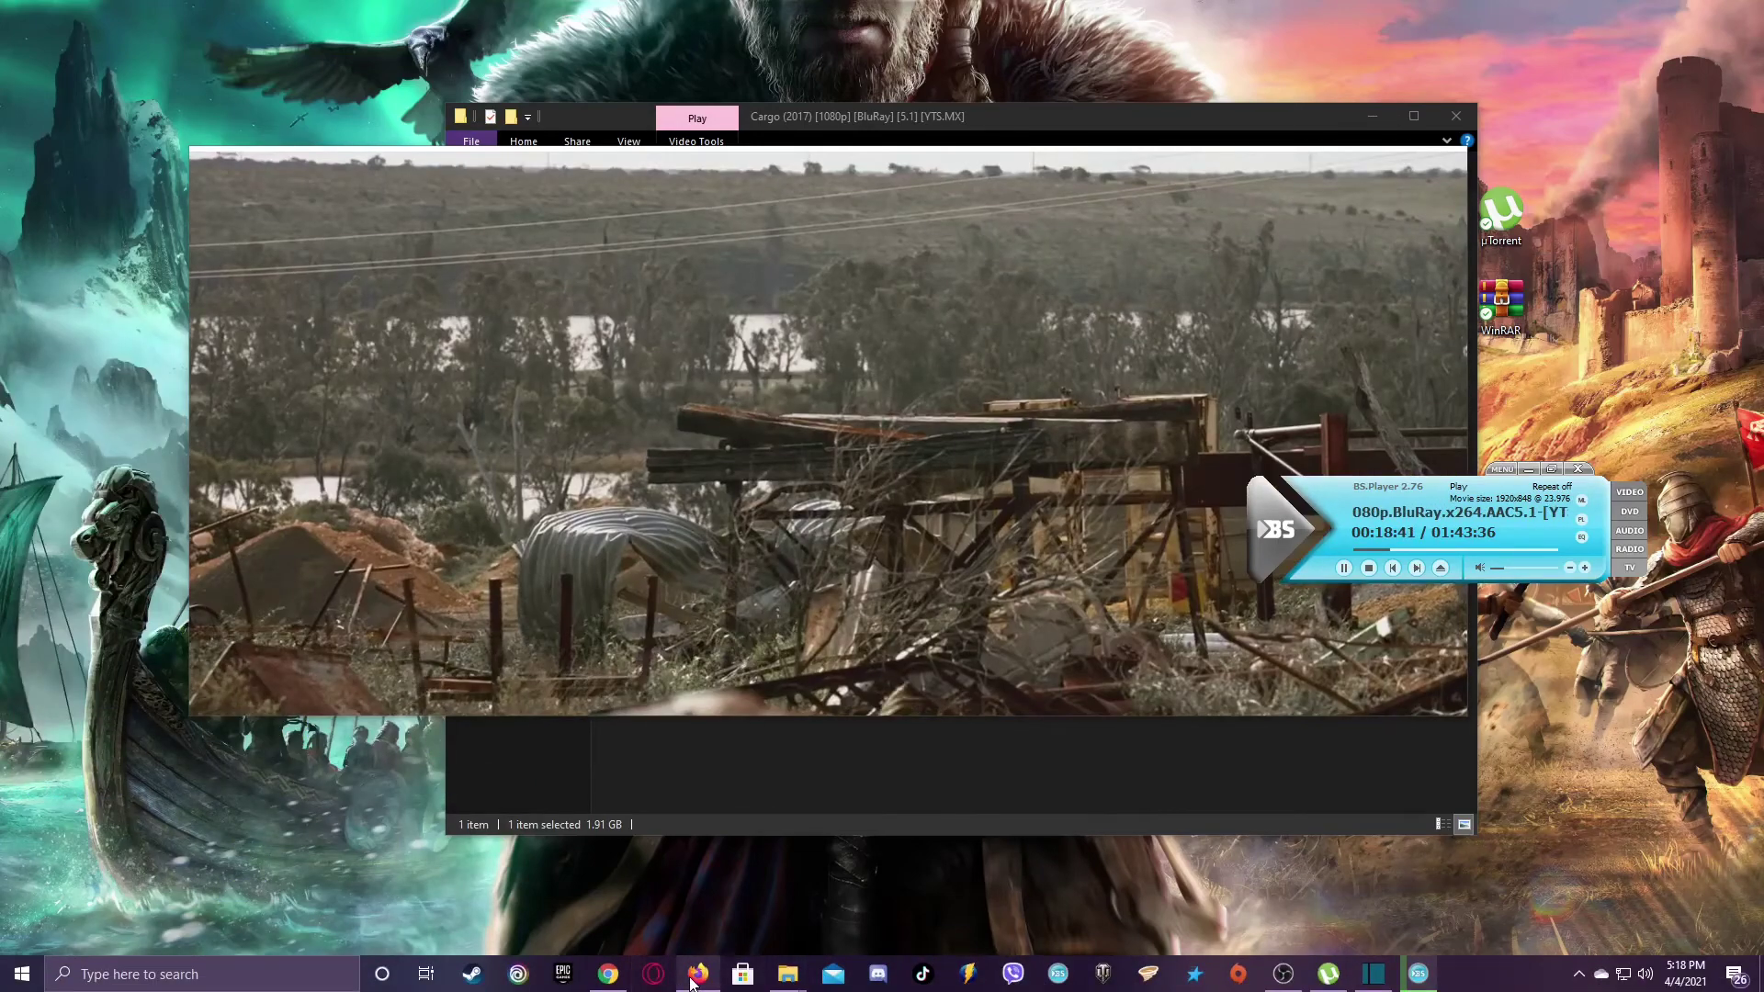
left_click(695, 978)
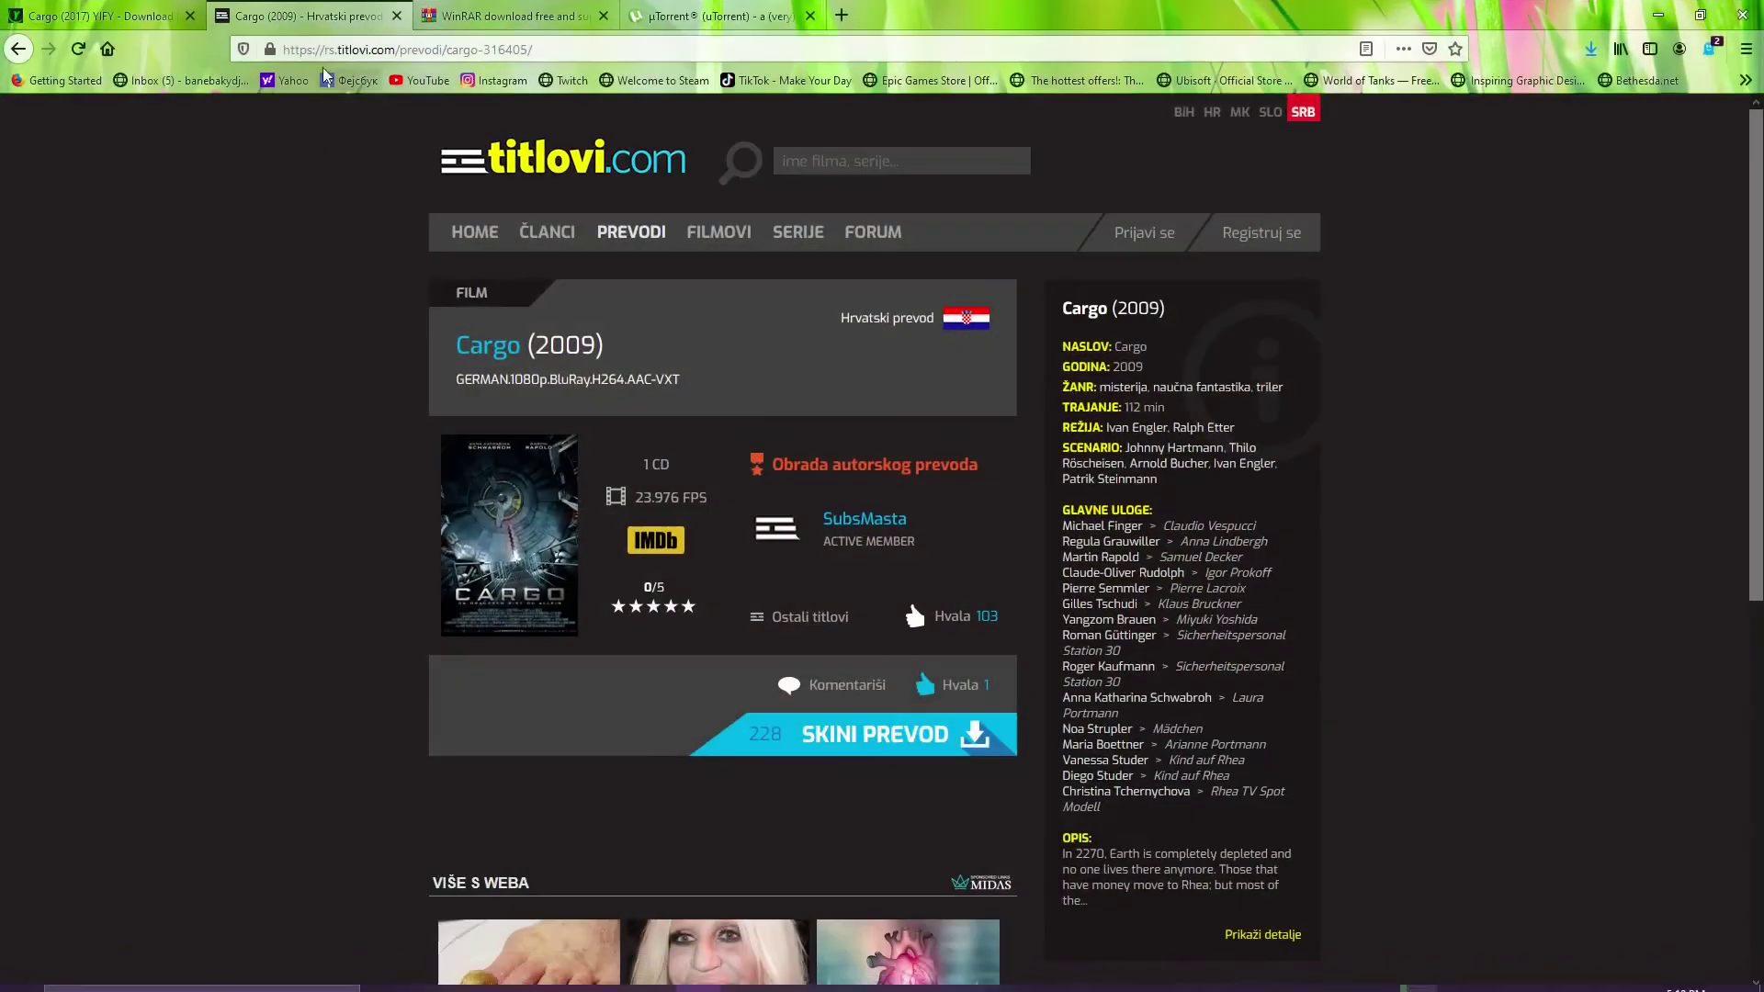
Return to the cargo subtitle results, download the Cargo (2009) 1080p.BluRay.x264-TiTANS subtitle and open 274758-cargo.zip with WinRAR
left_click(19, 51)
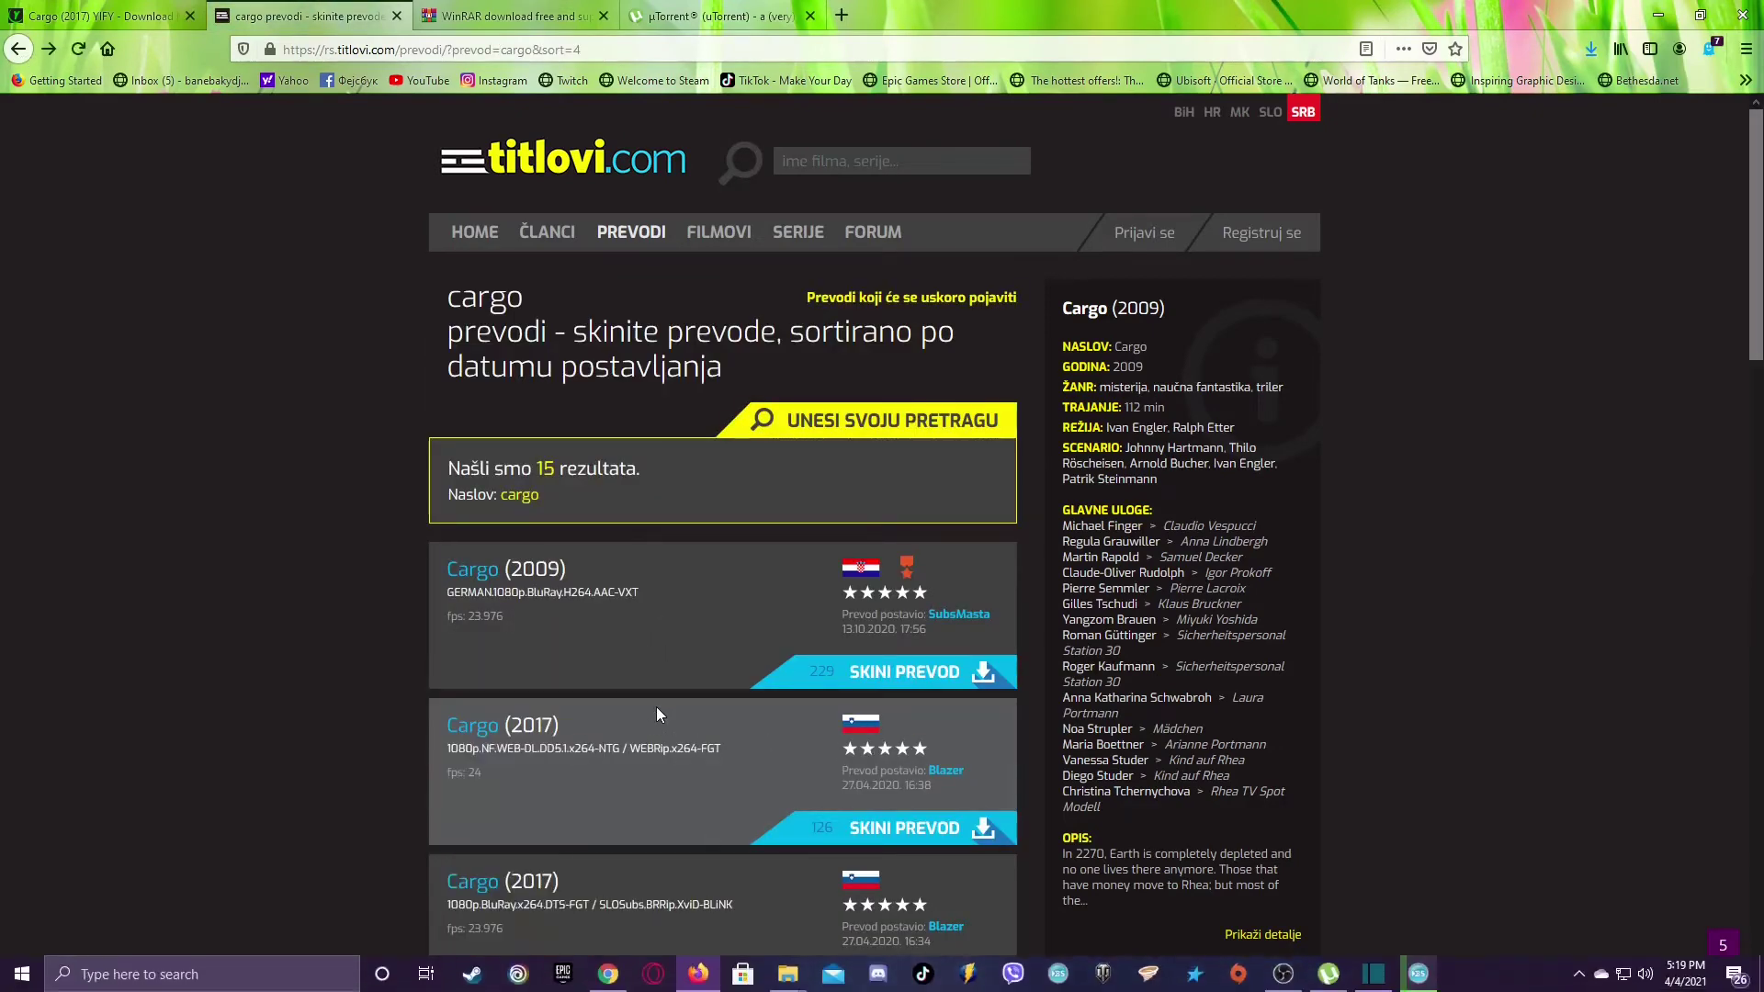
scroll(656, 708, "down", 3)
scroll(678, 595, "down", 3)
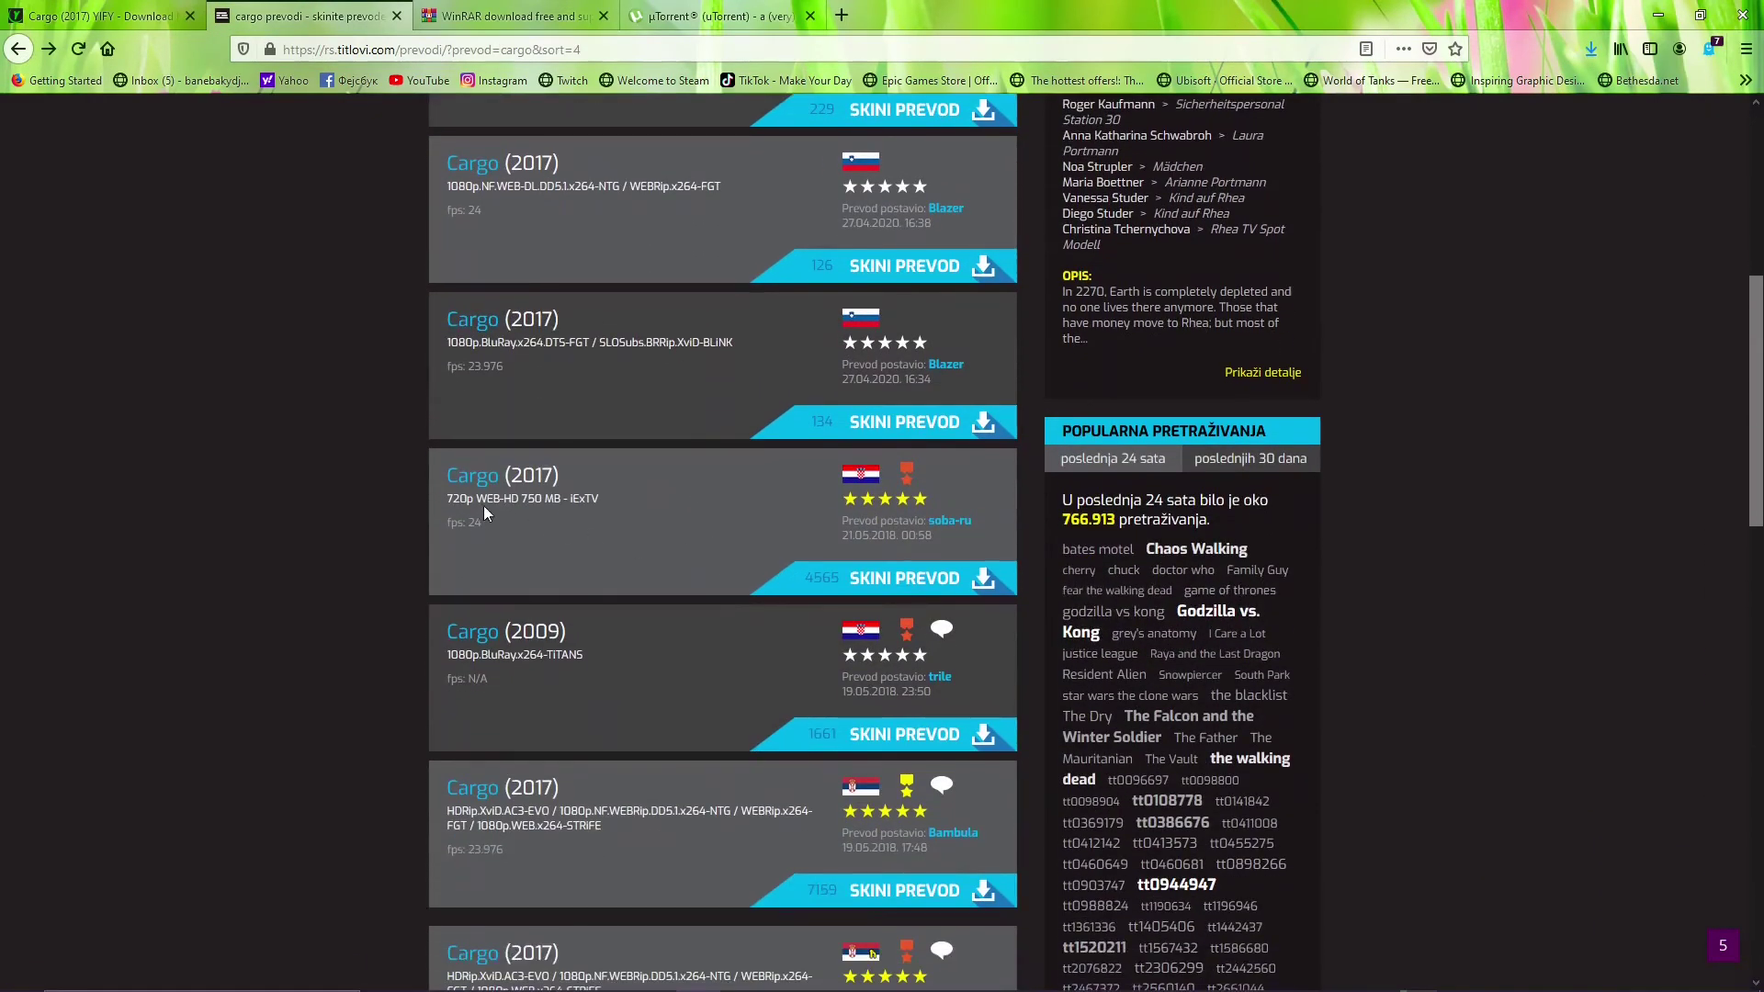
scroll(476, 470, "down", 2)
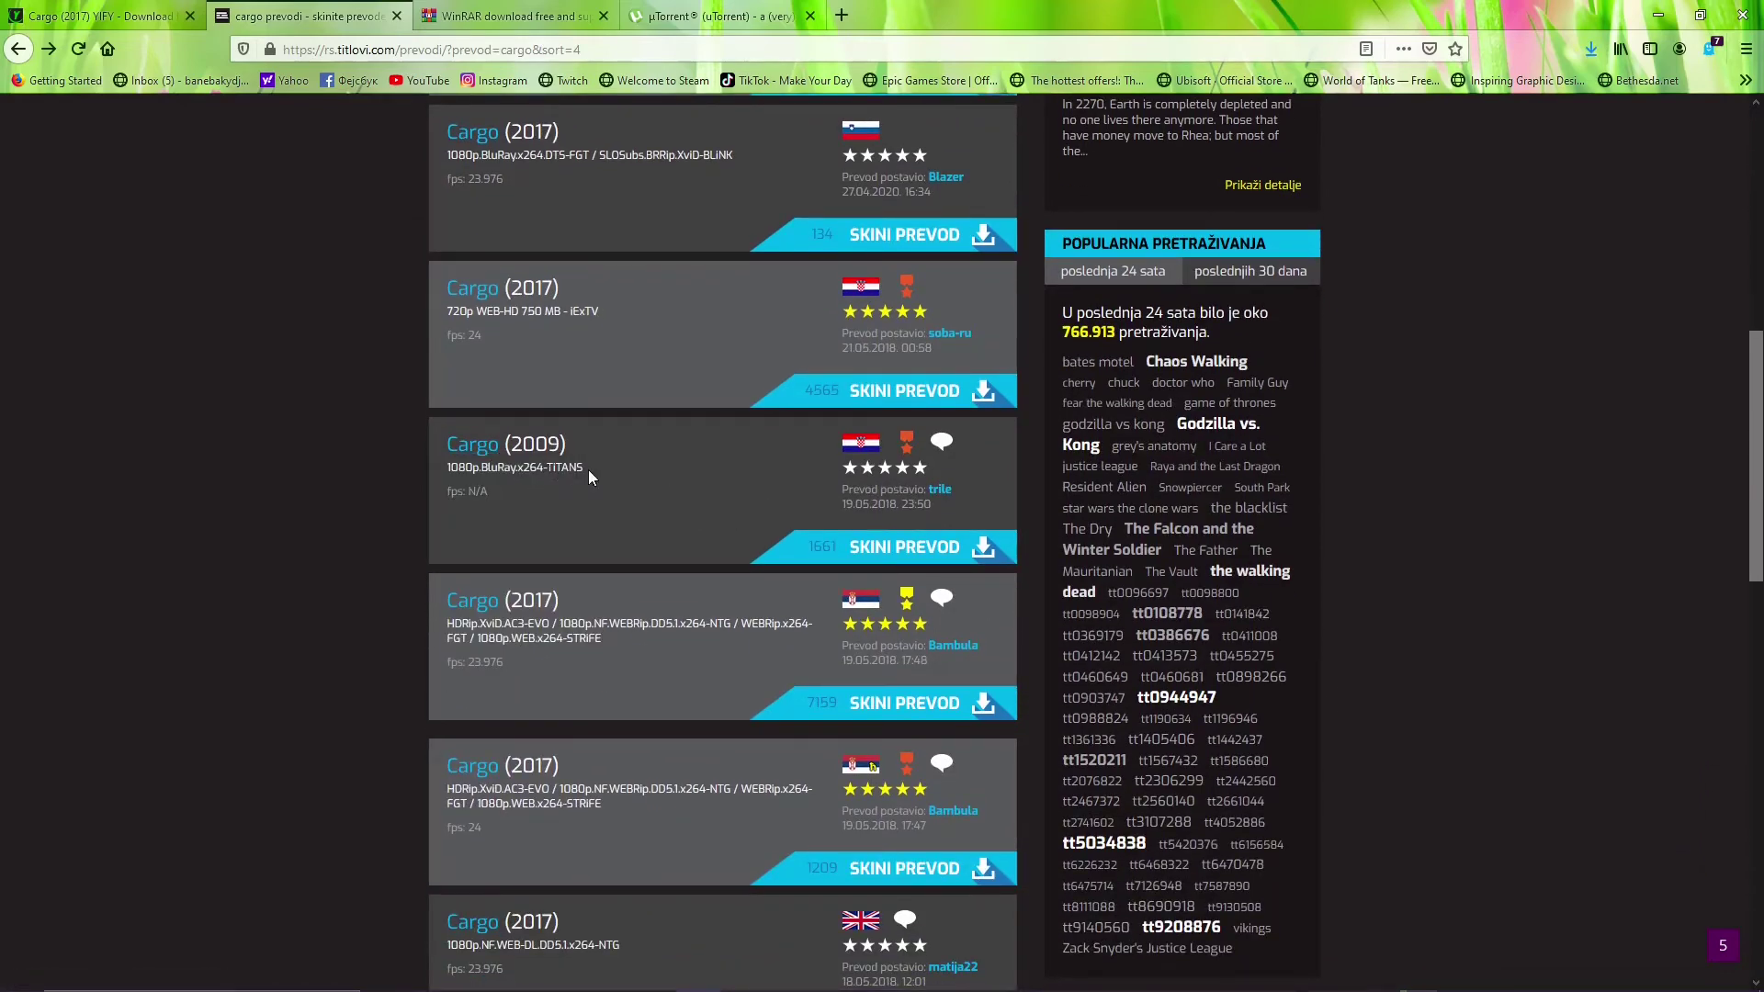
left_click(949, 555)
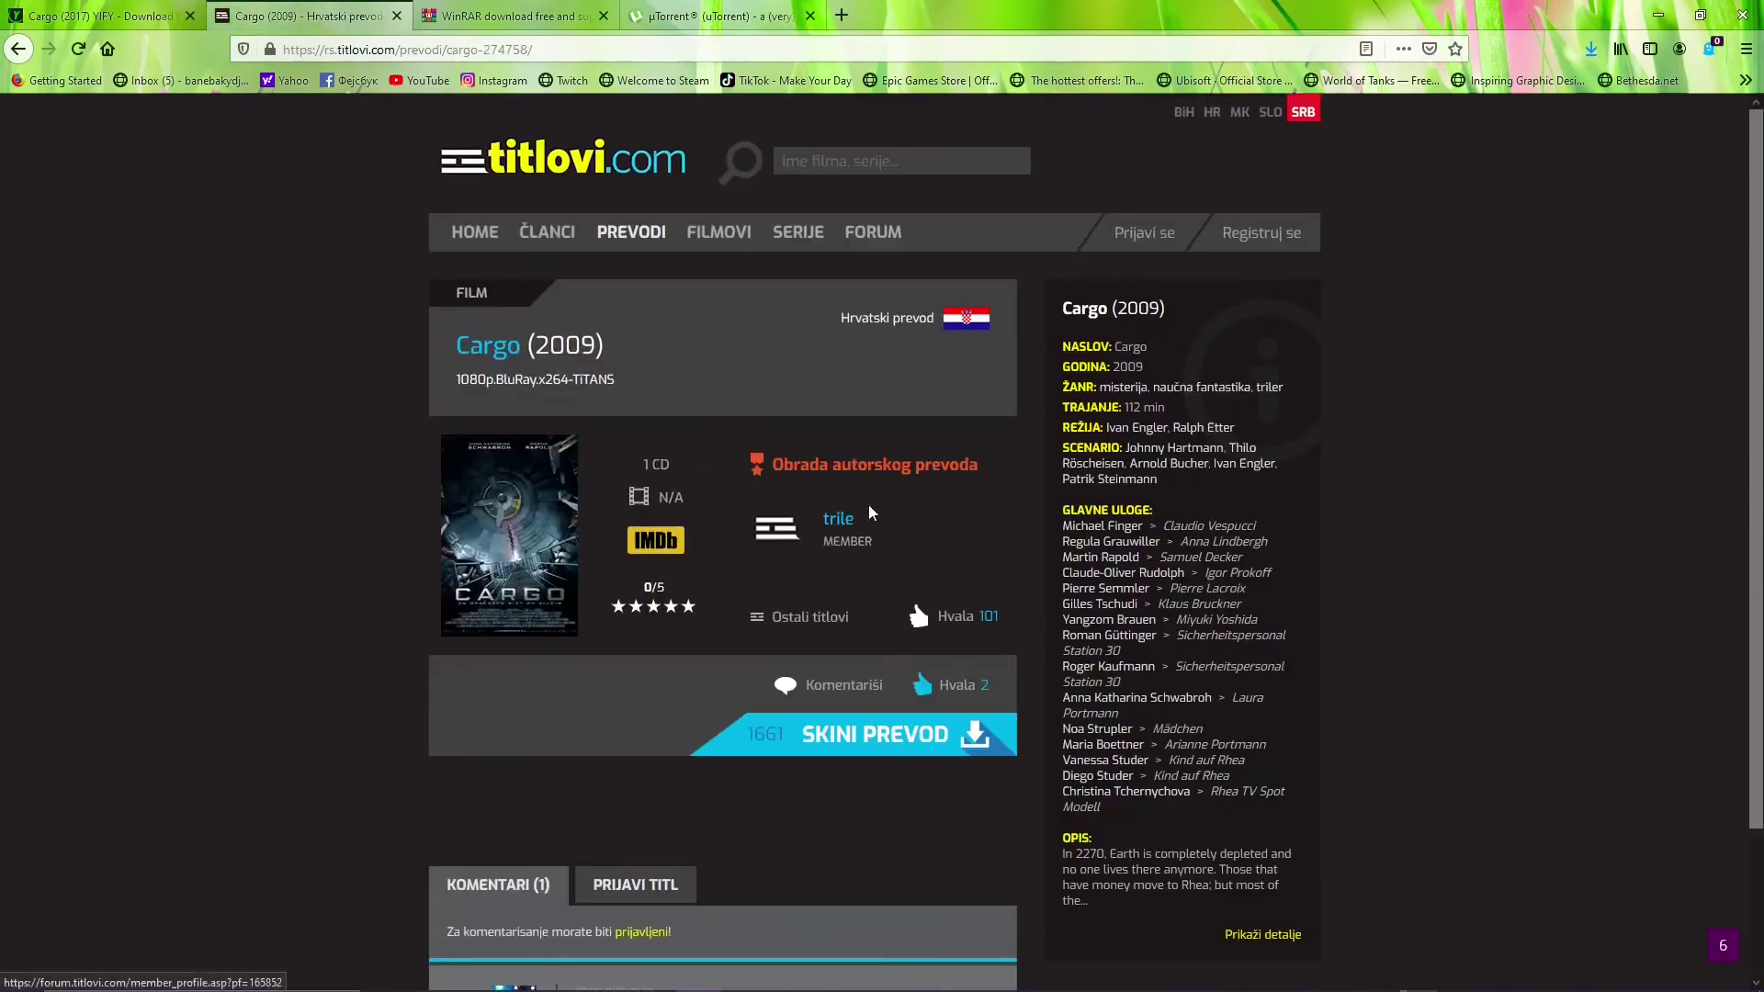
left_click(910, 742)
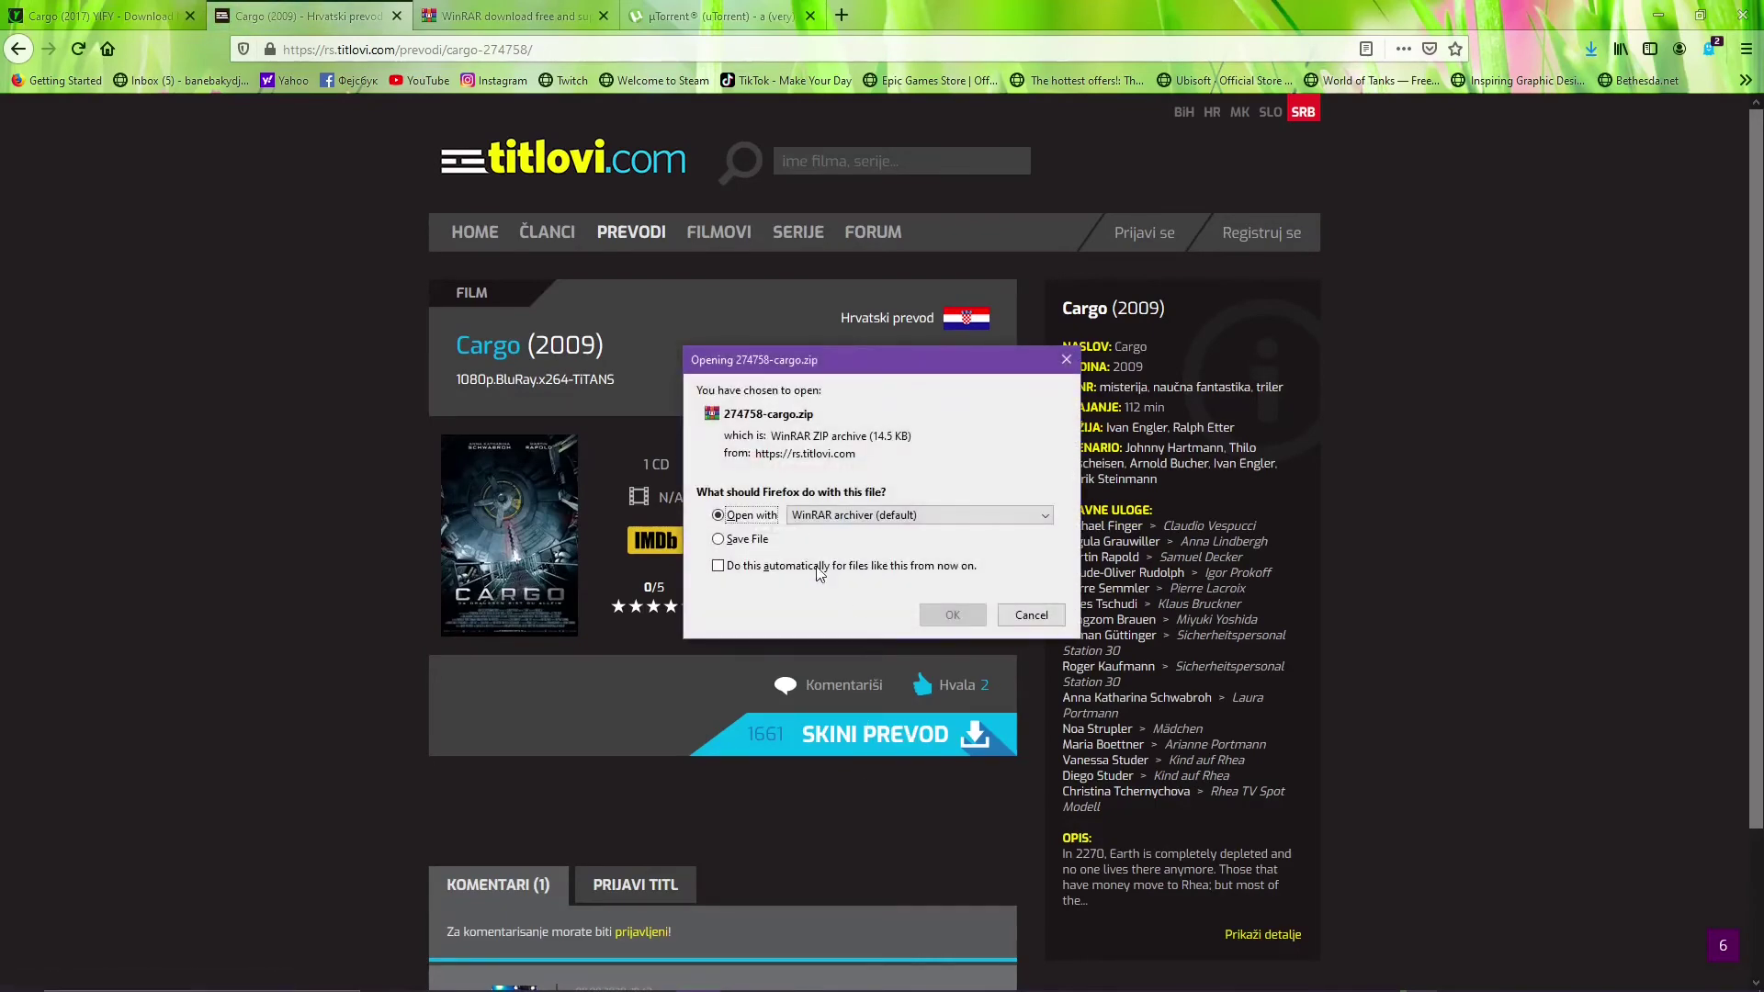
left_click(934, 623)
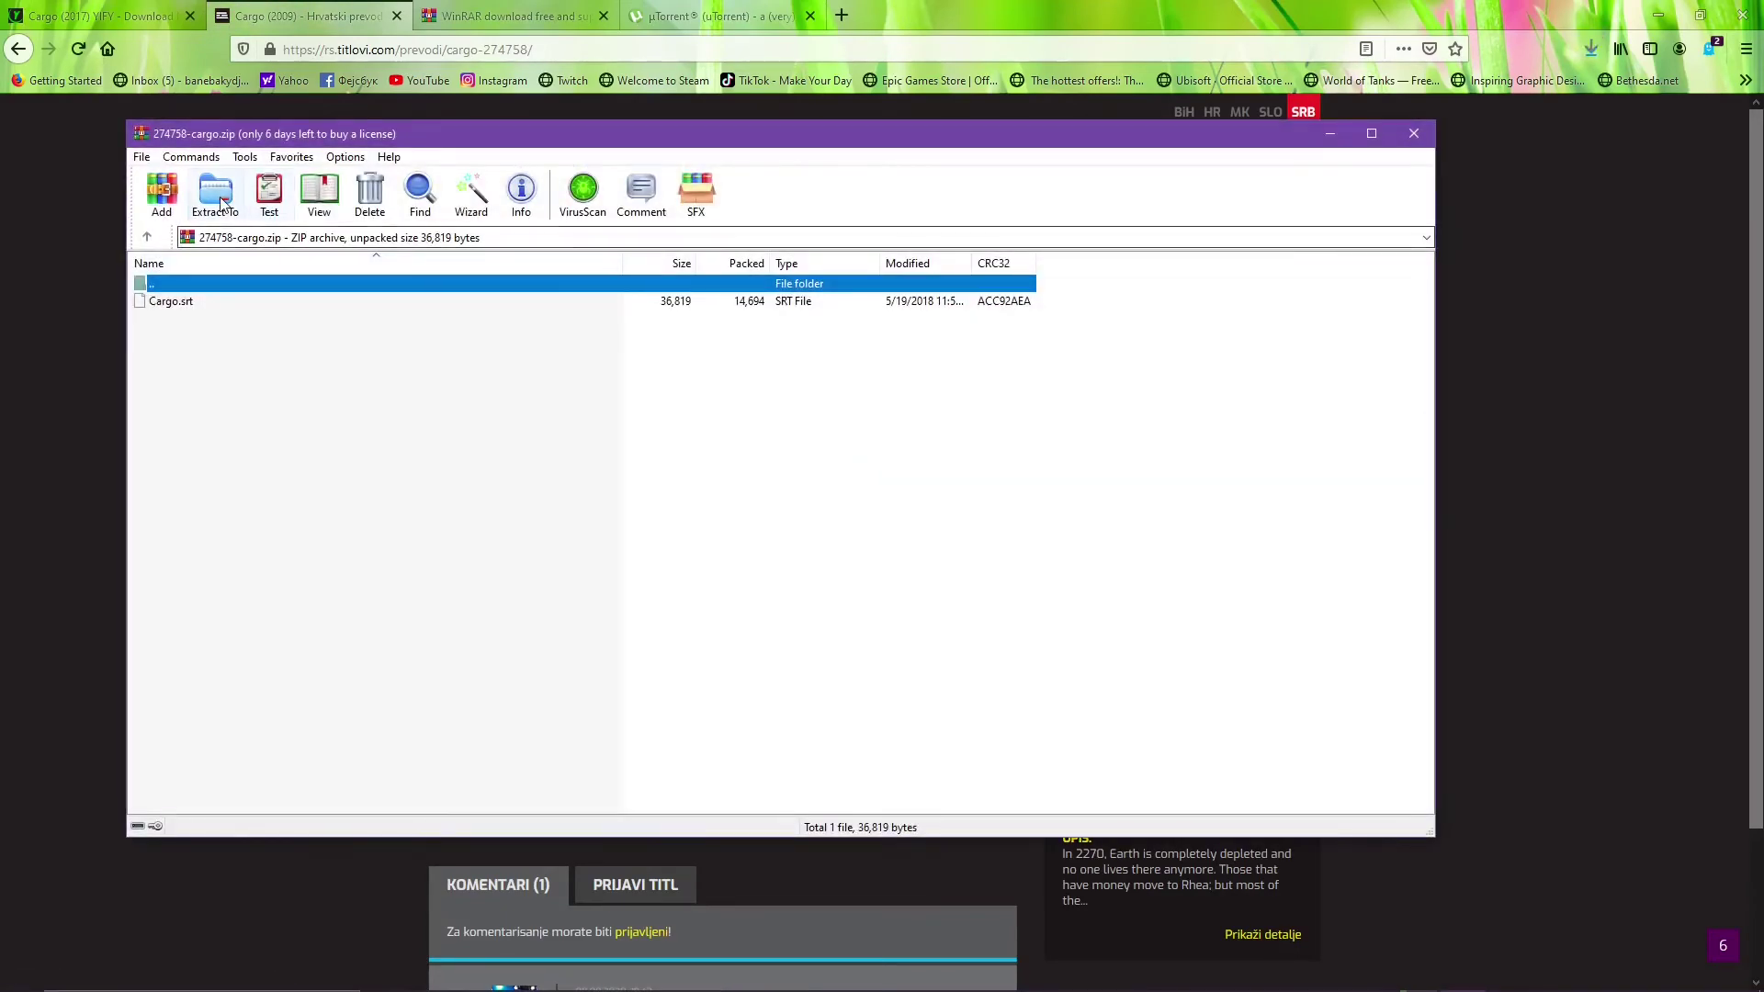
Extract Cargo.srt from the archive to the desktop and close WinRAR
left_click(204, 304)
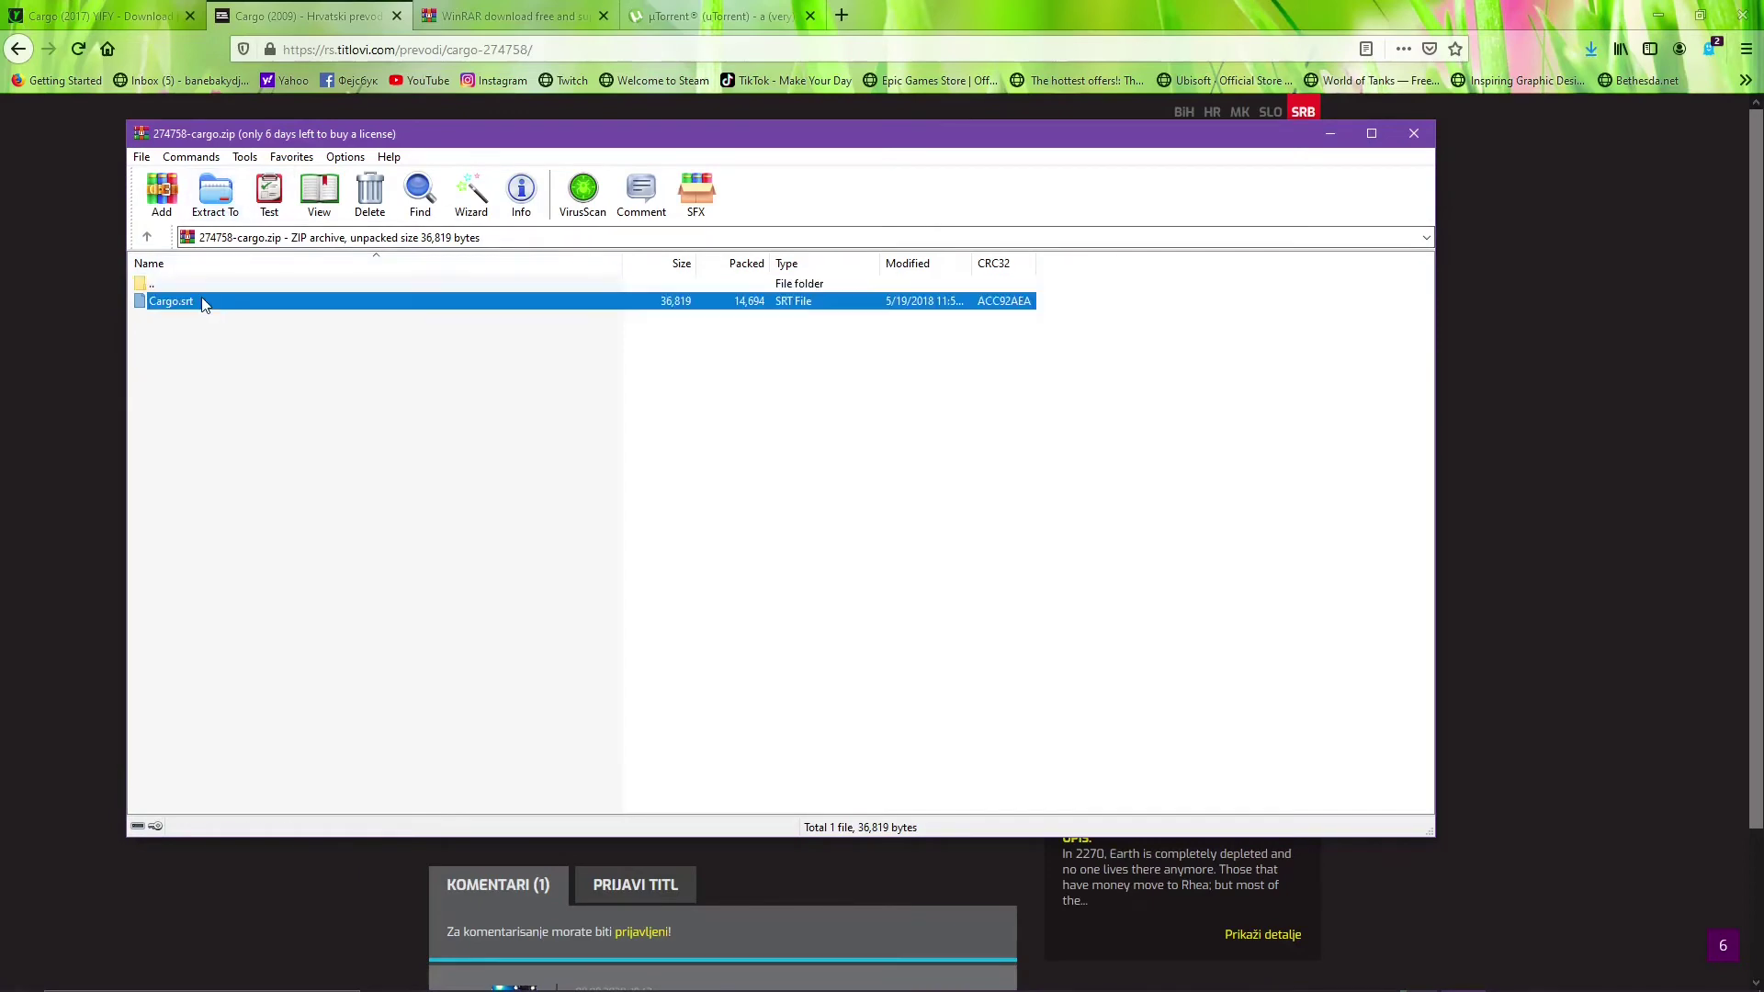
left_click(218, 202)
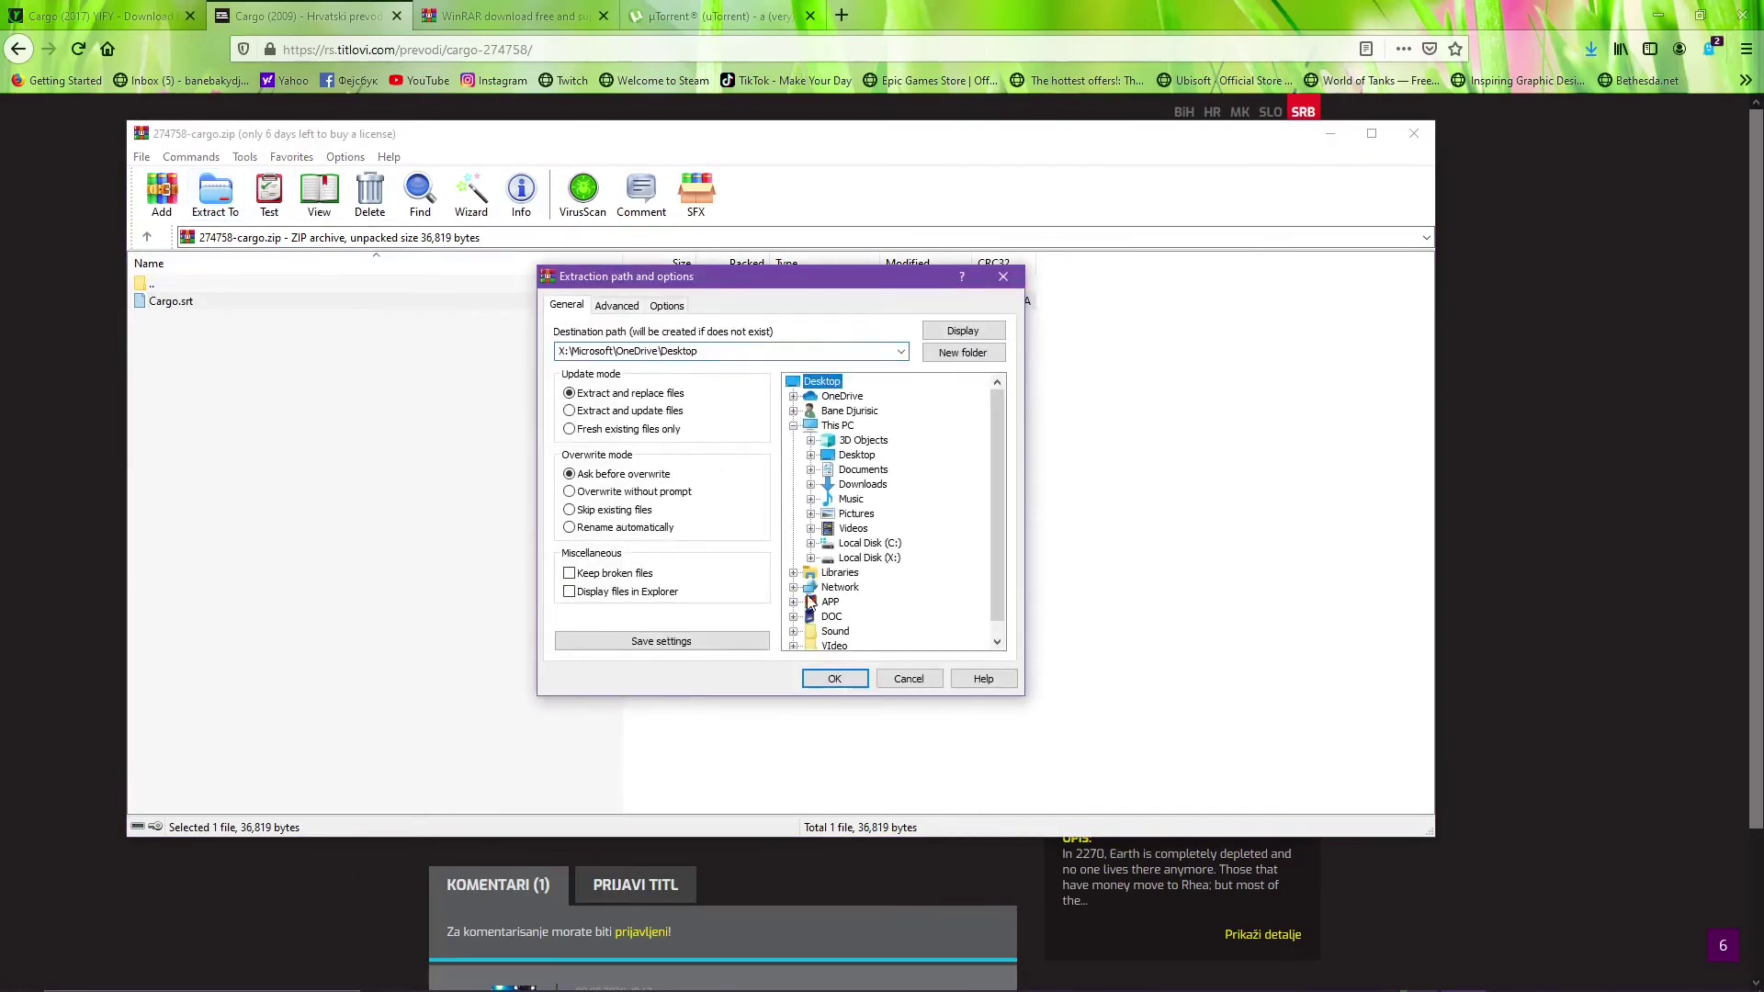
left_click(834, 679)
left_click(1413, 134)
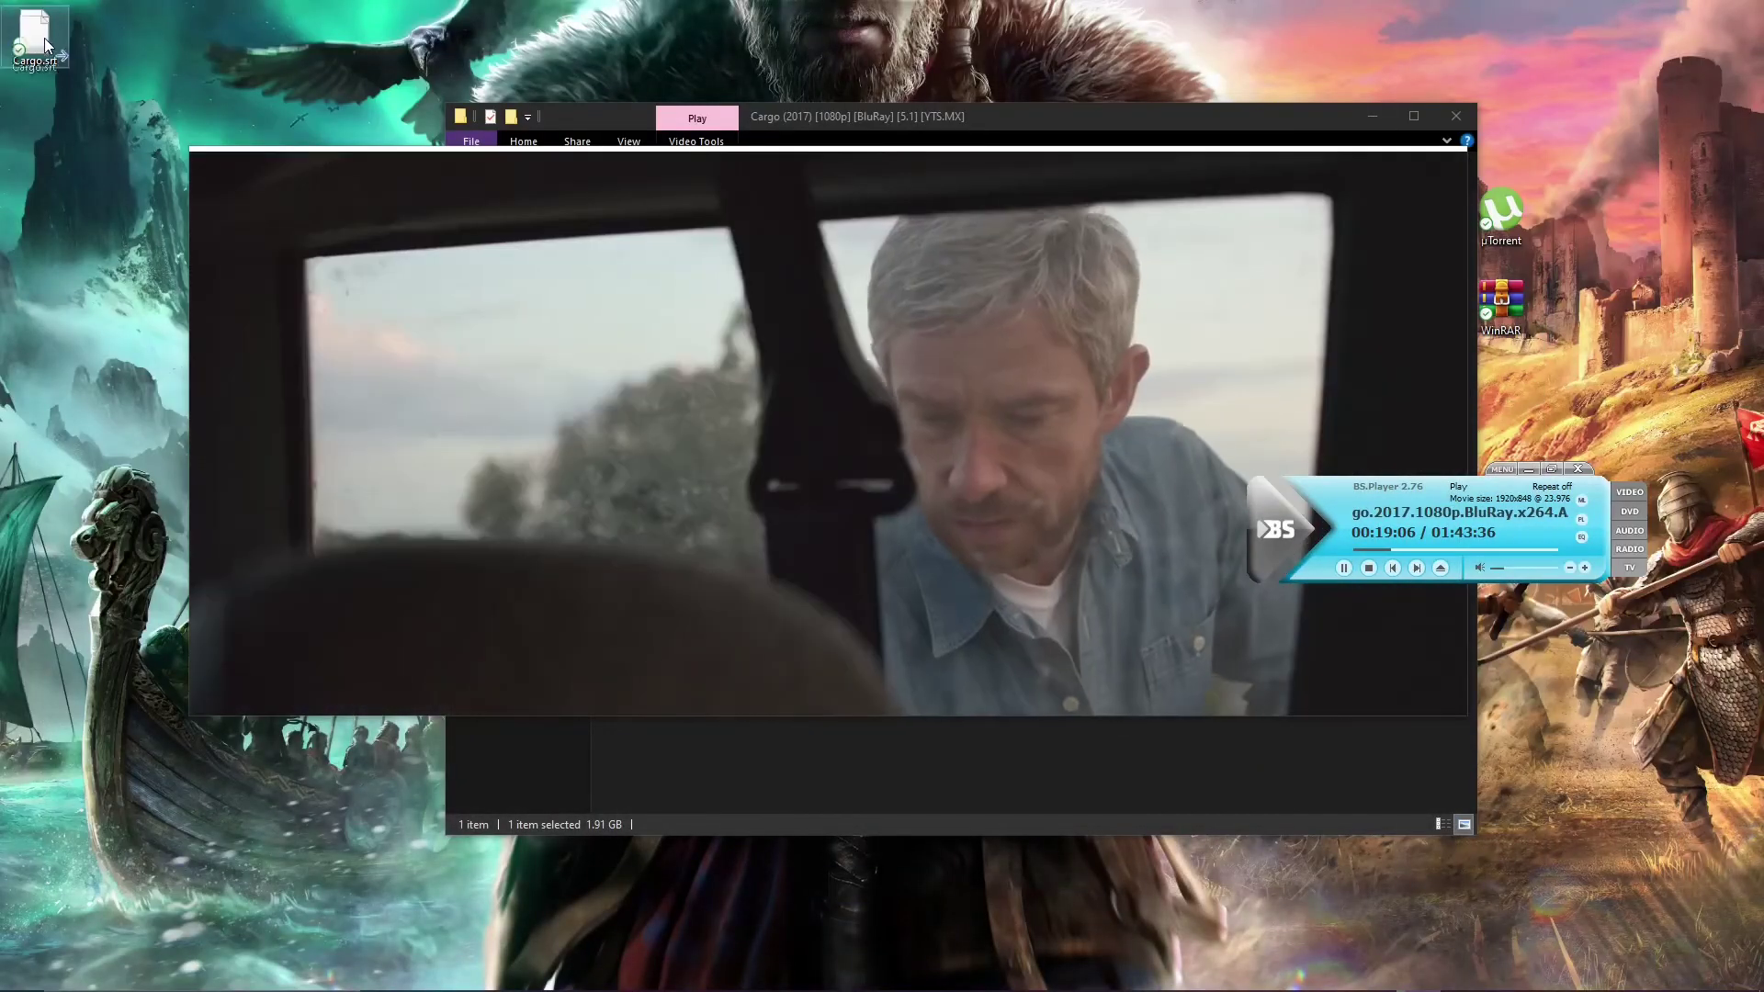
Load Cargo.srt from the desktop into the playing movie, set the volume to 36% and skip ahead to about 00:40:26, checking the subtitles
left_click_drag(34, 35, 757, 658)
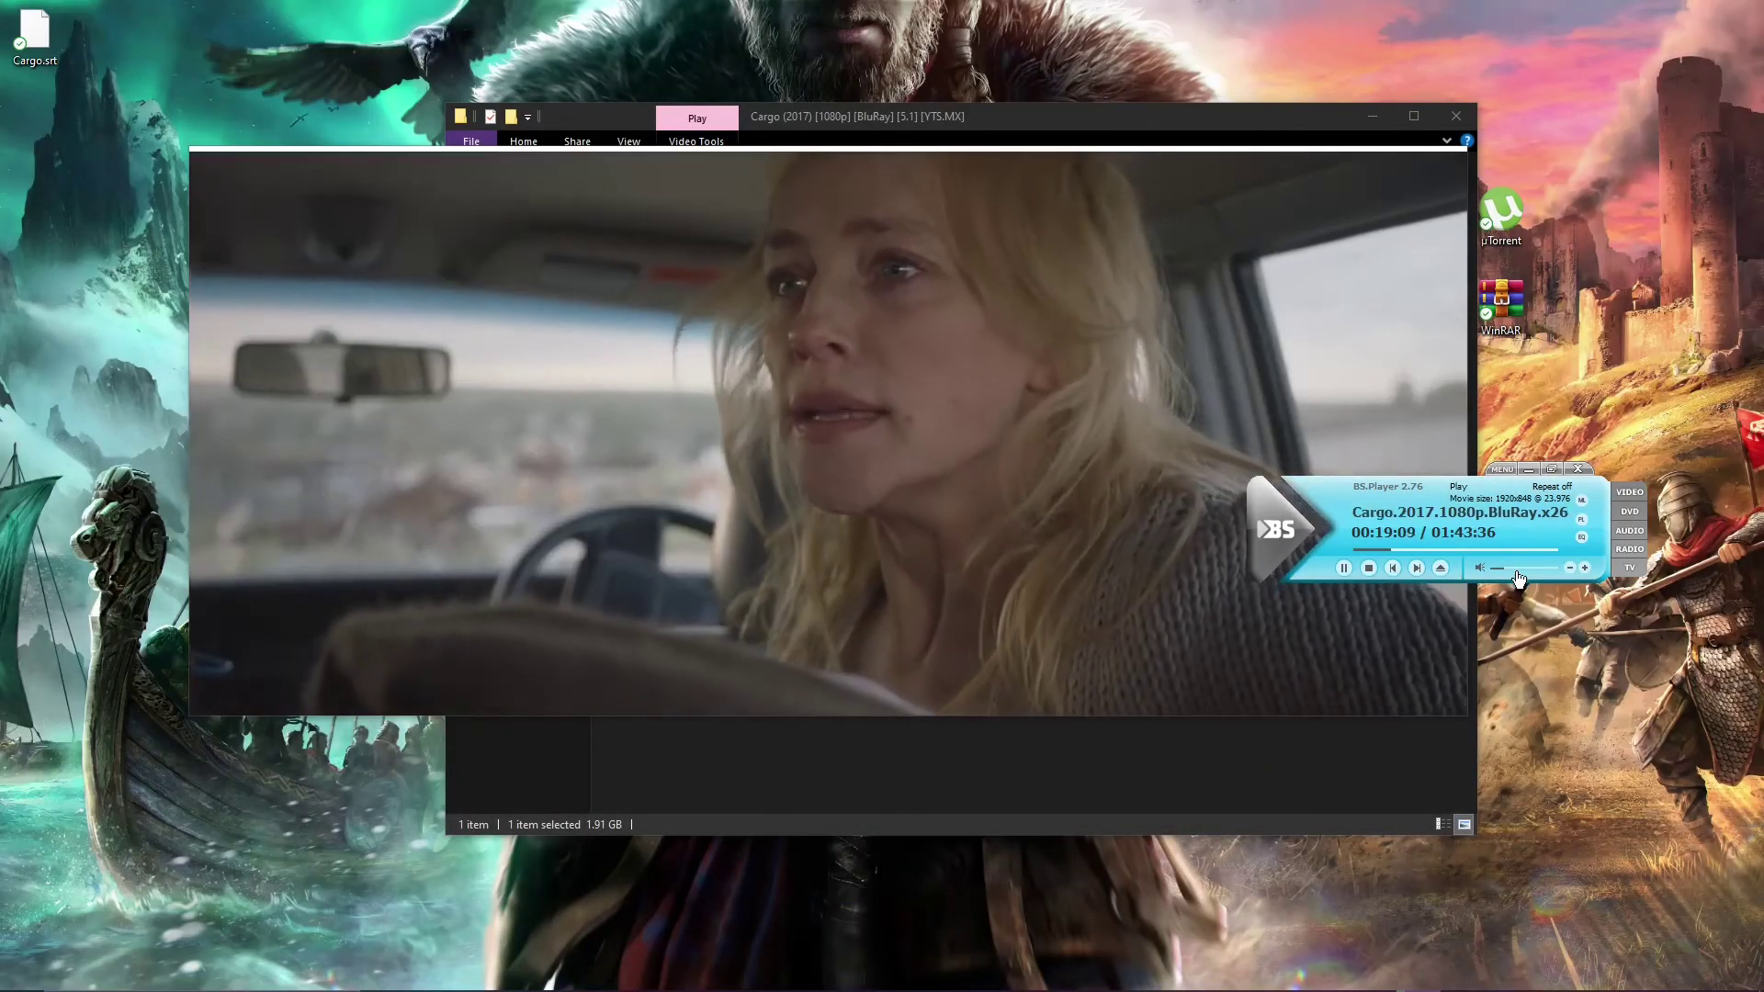
left_click(1518, 571)
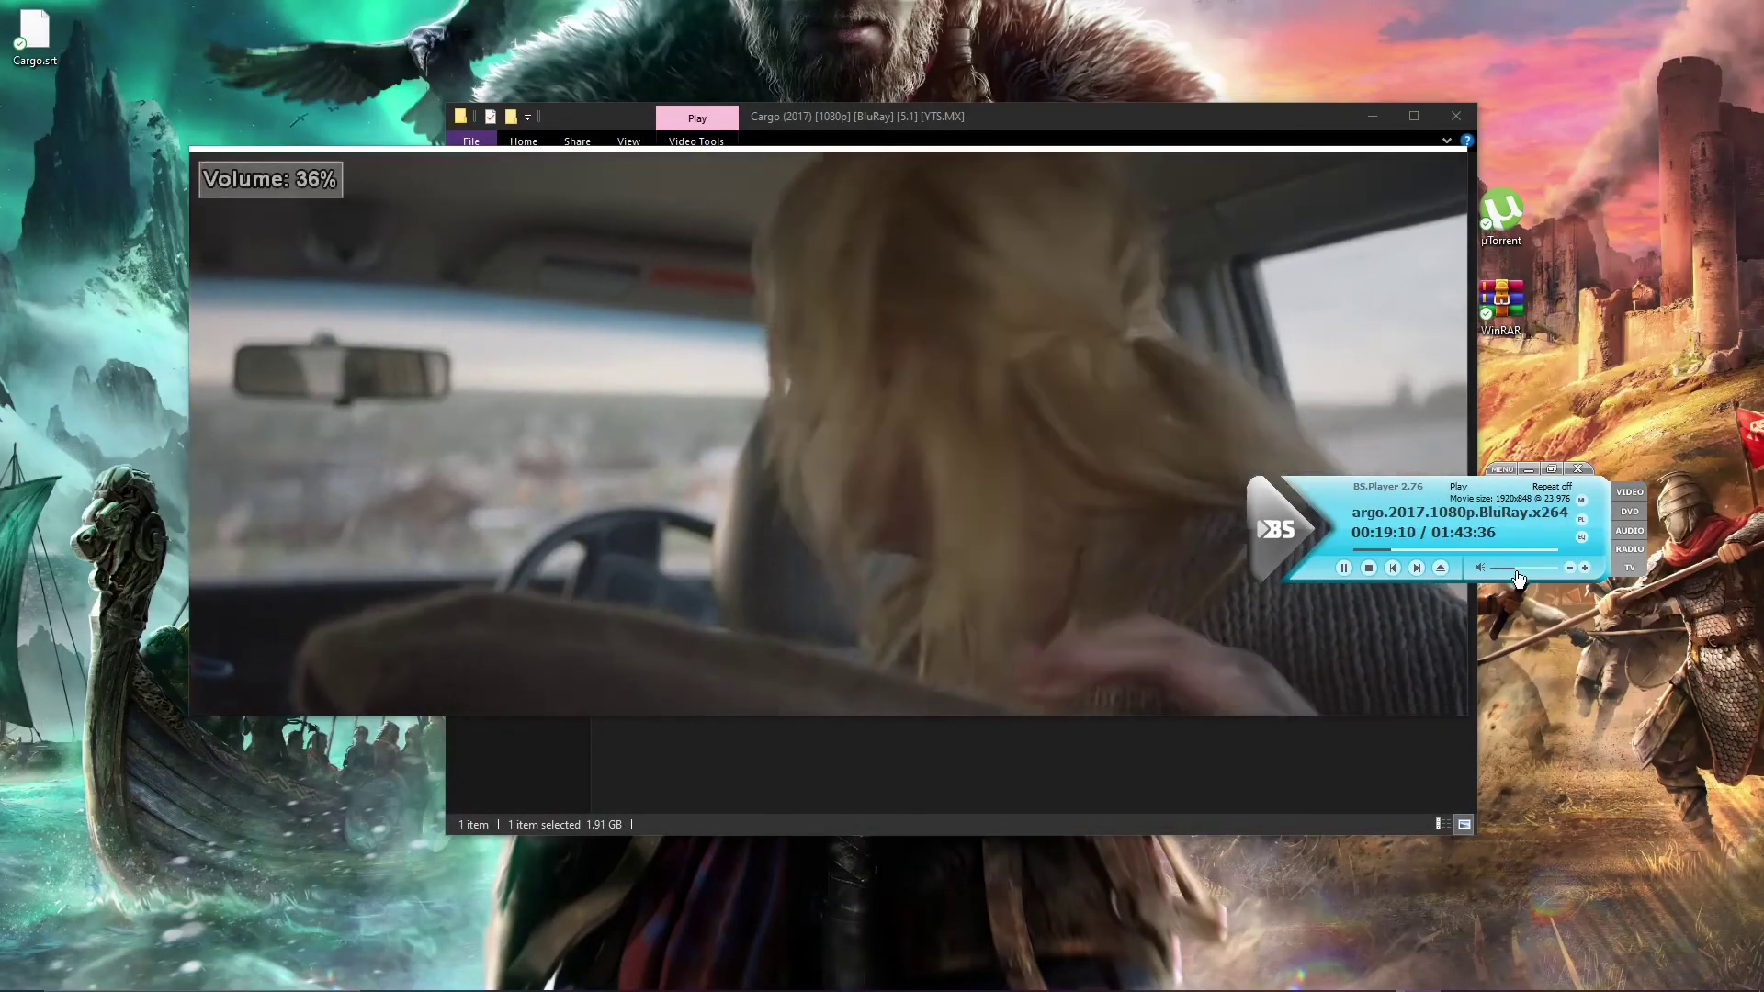
left_click(1416, 550)
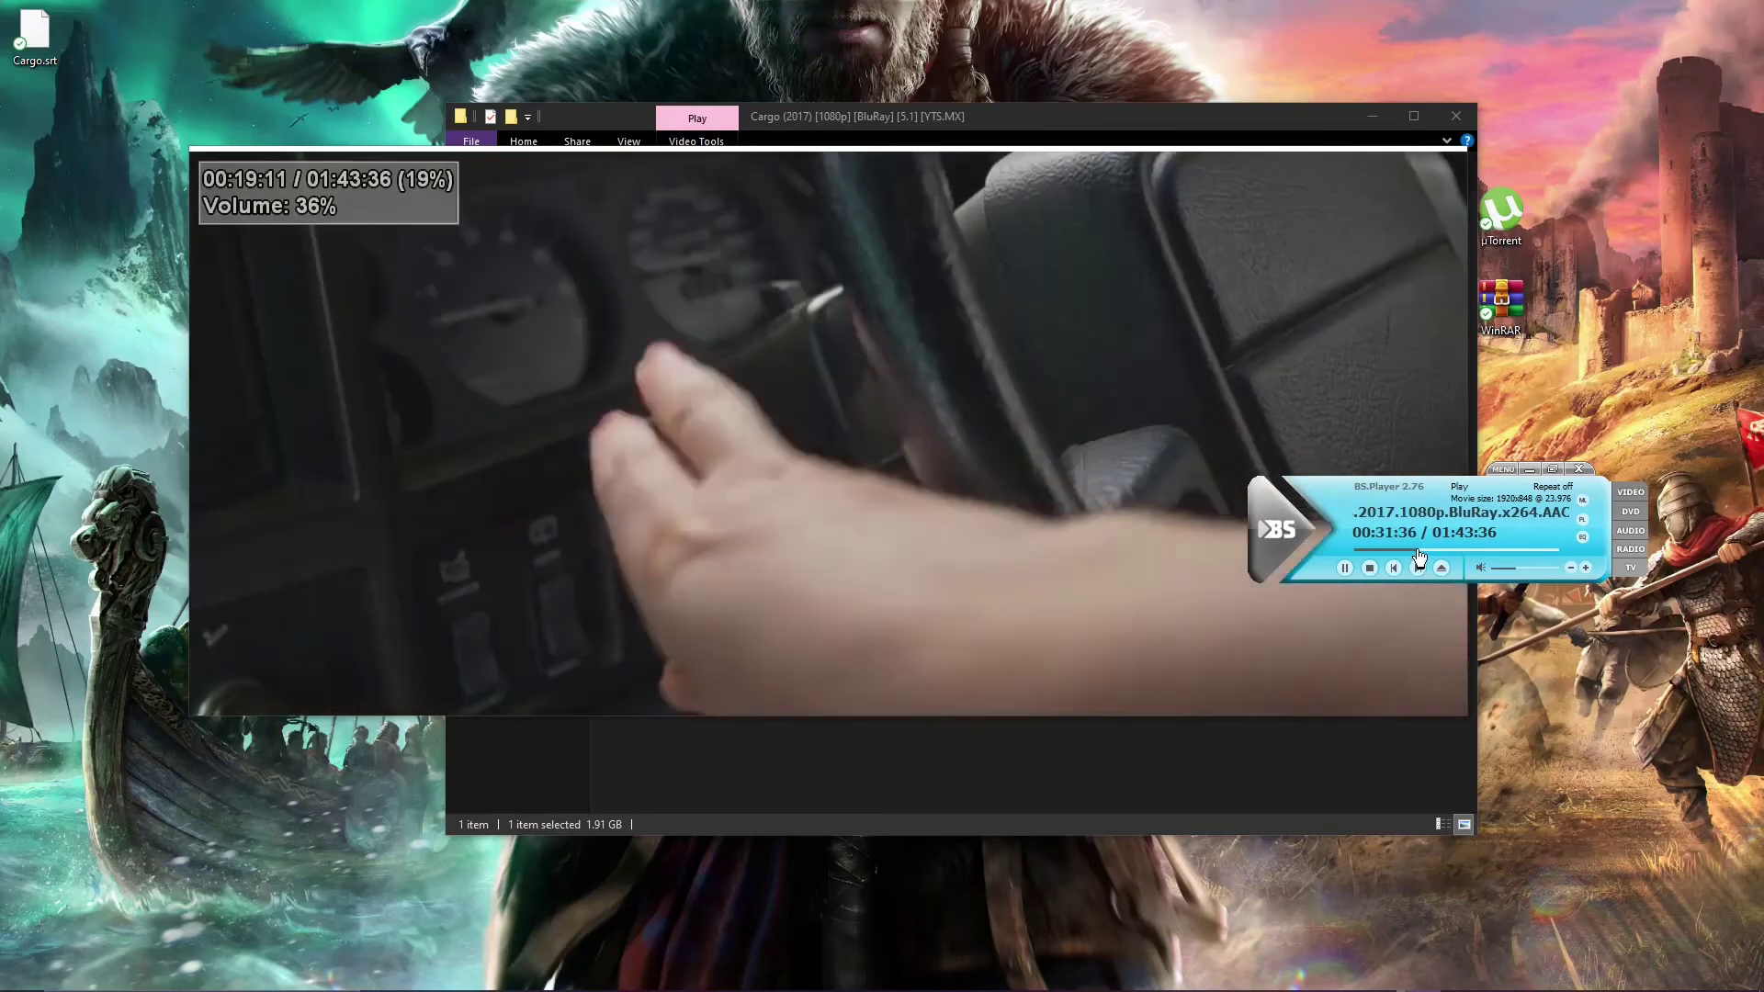
left_click(1425, 551)
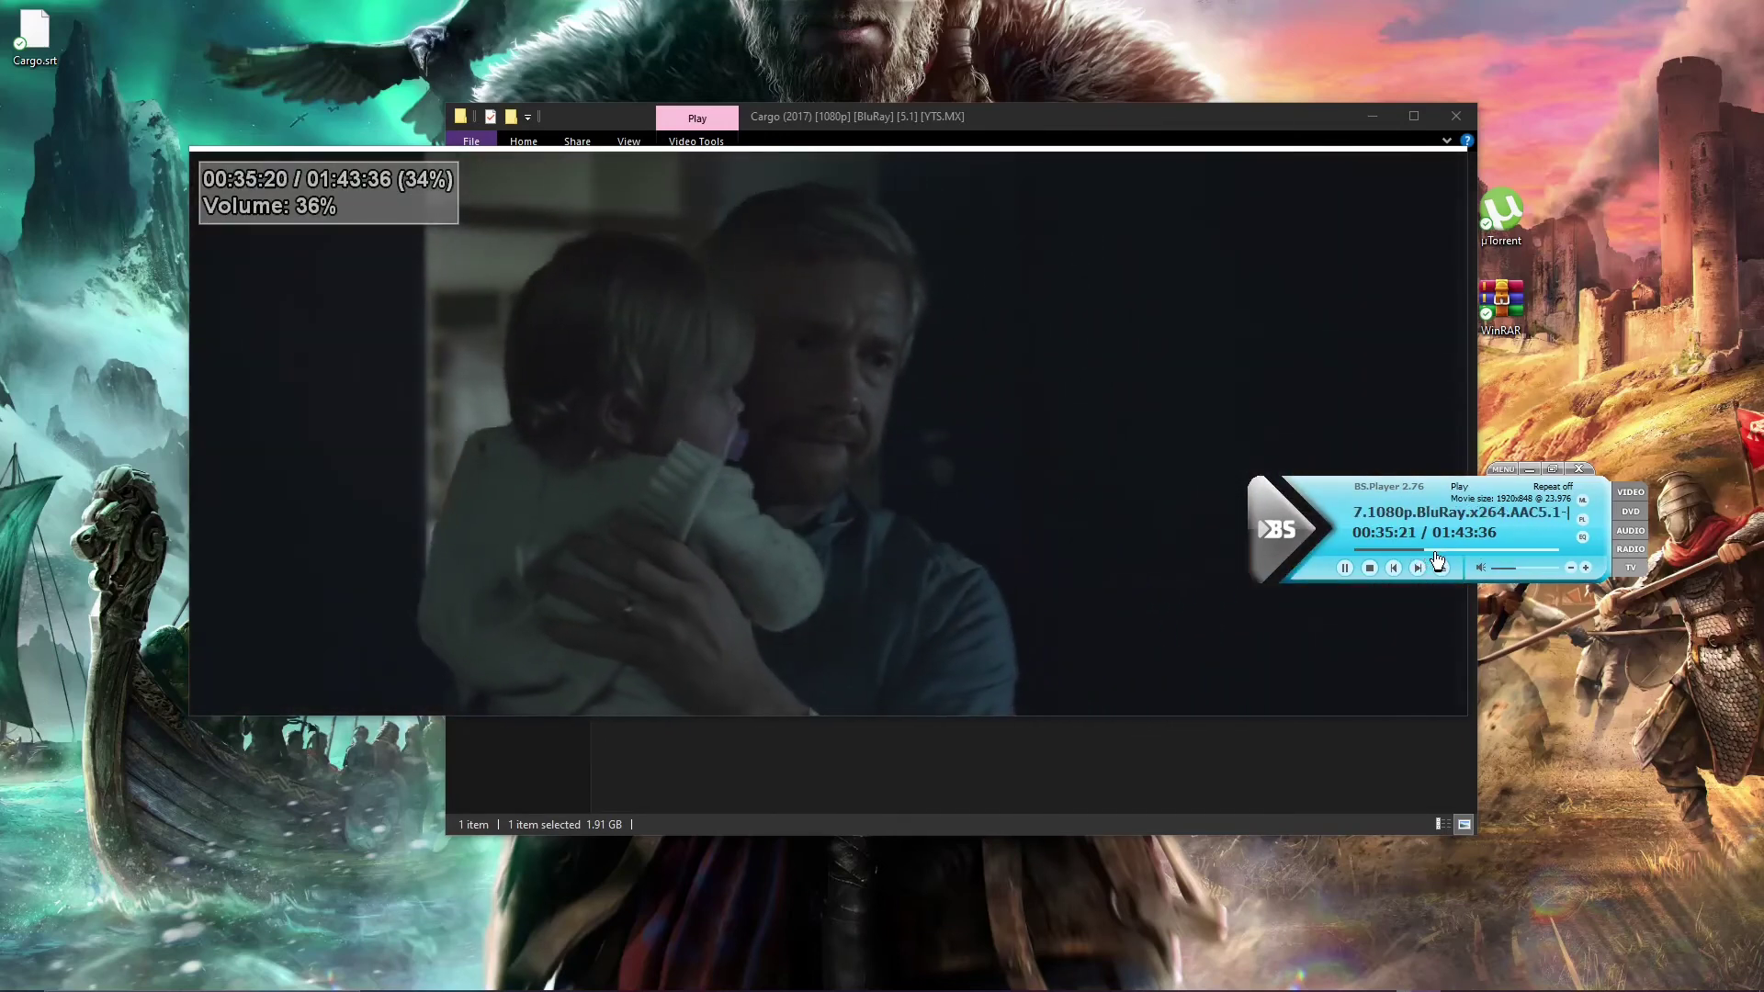
left_click(1435, 550)
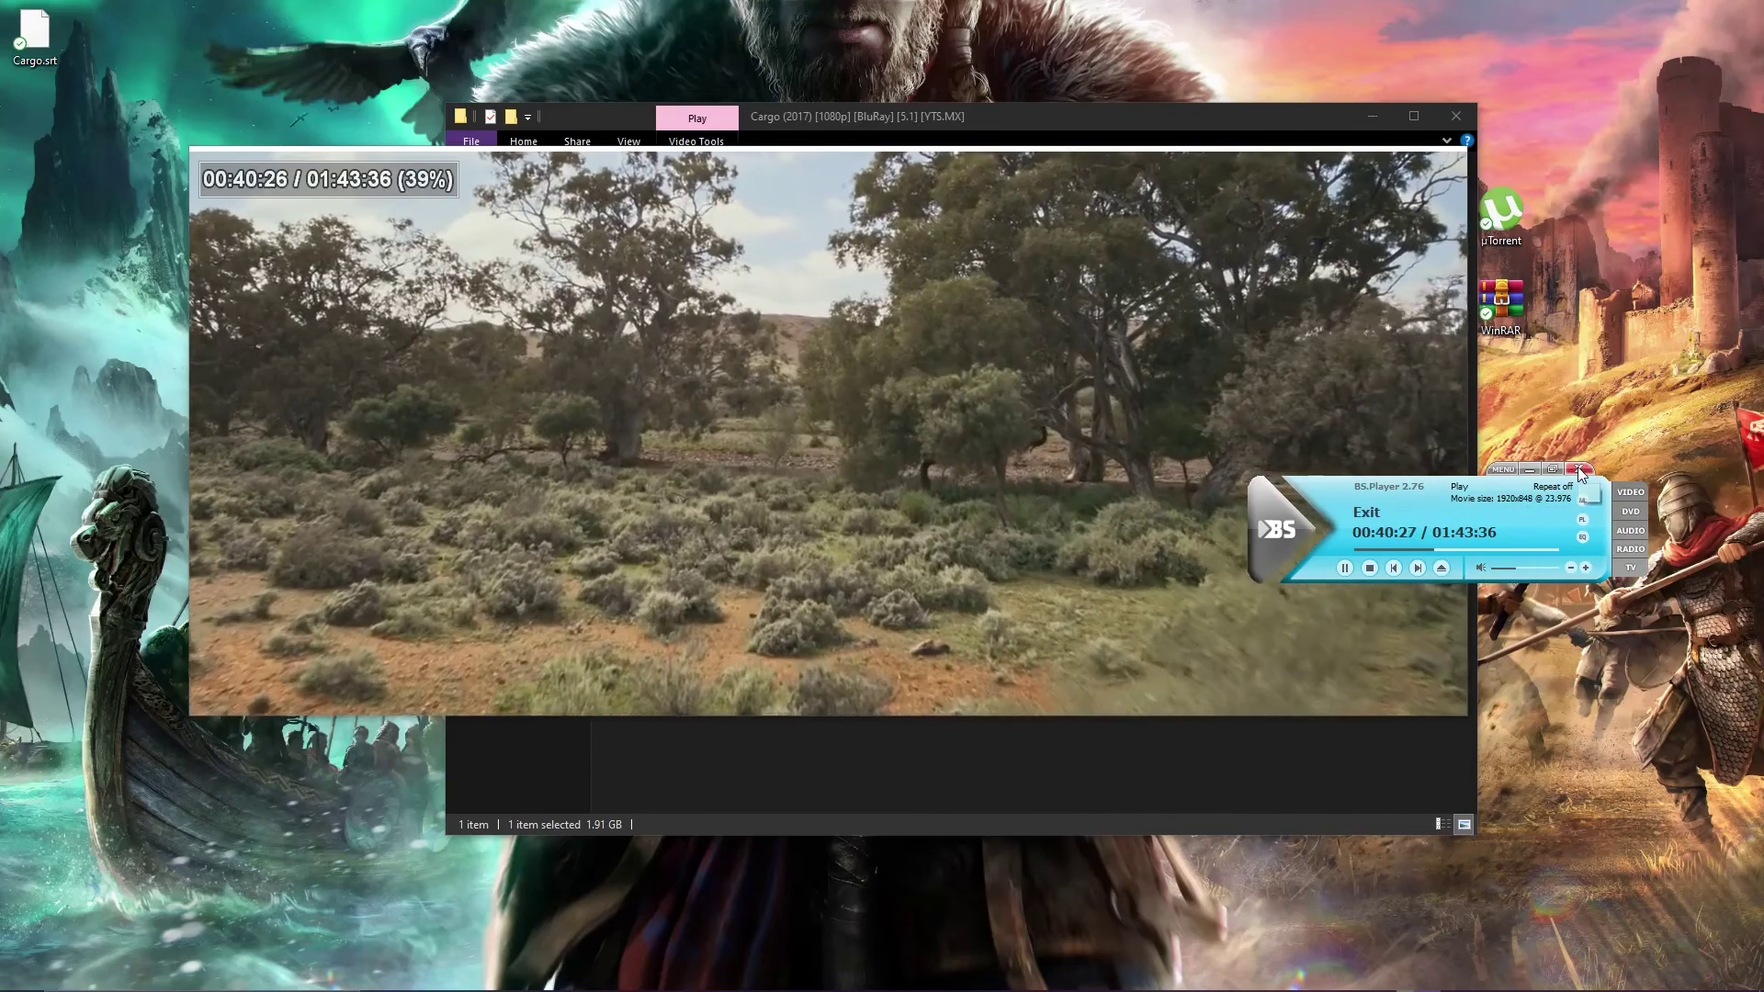
Exit BS.Player and move Cargo.srt from the desktop into the Cargo (2017) movie folder
left_click(1581, 471)
left_click(193, 169)
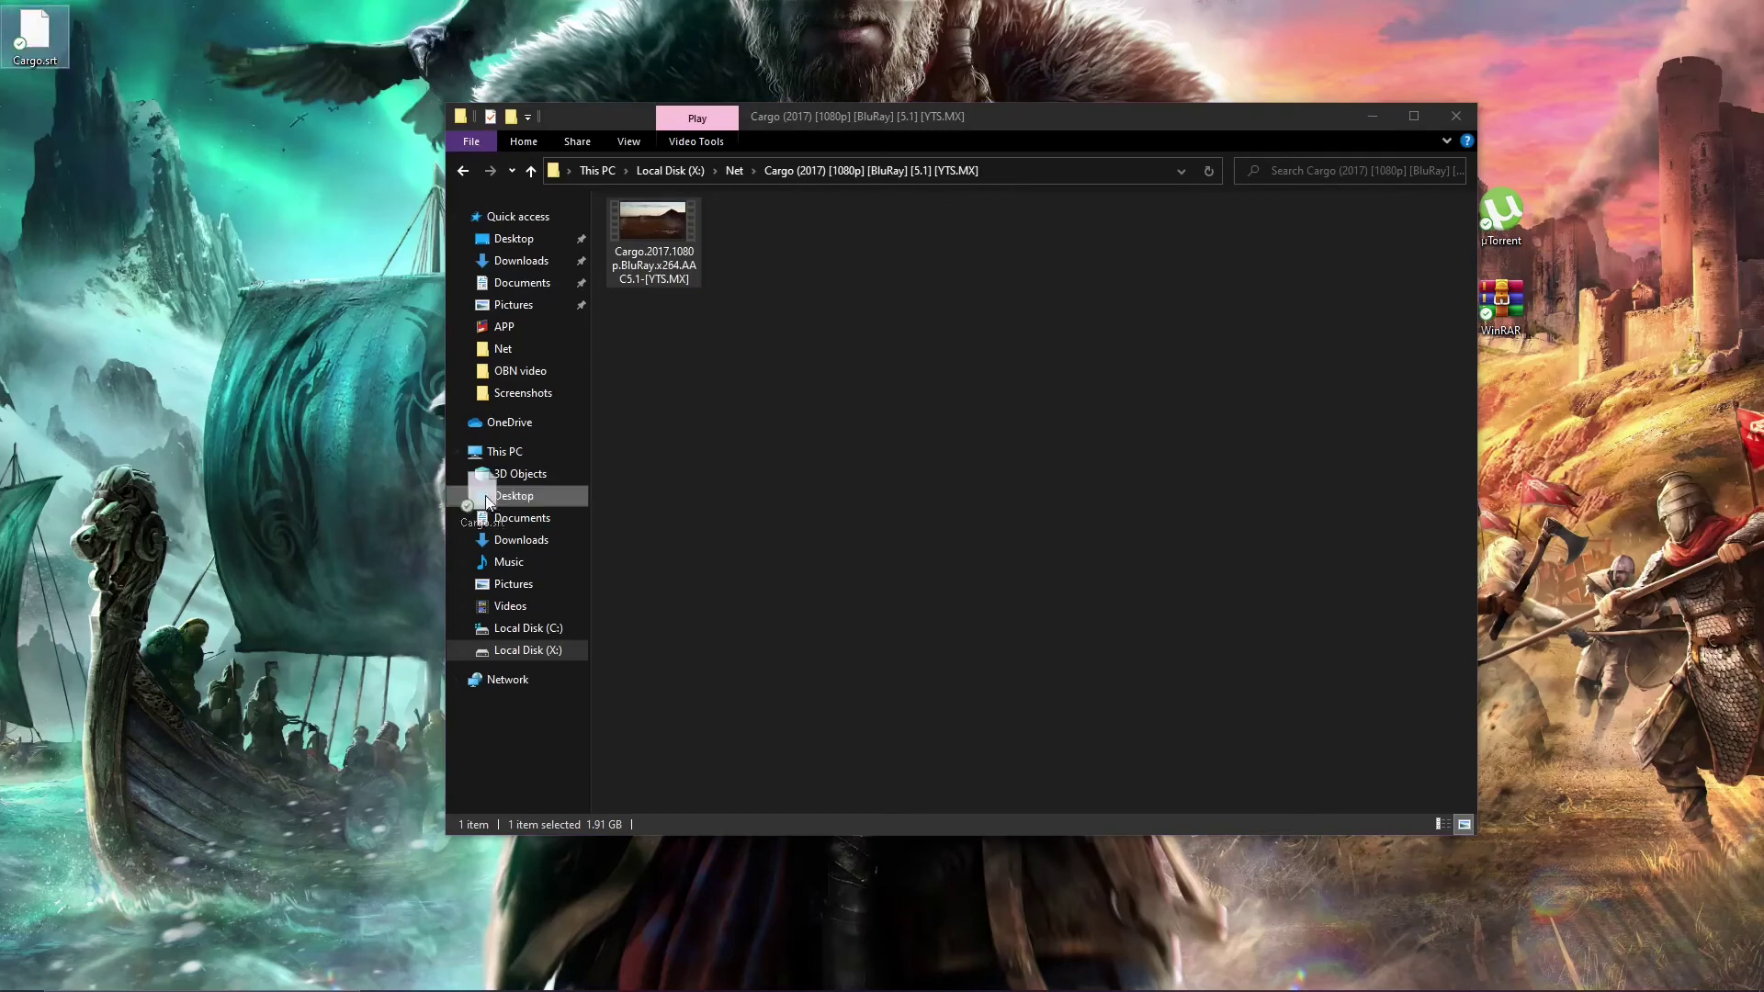
left_click_drag(487, 504, 764, 268)
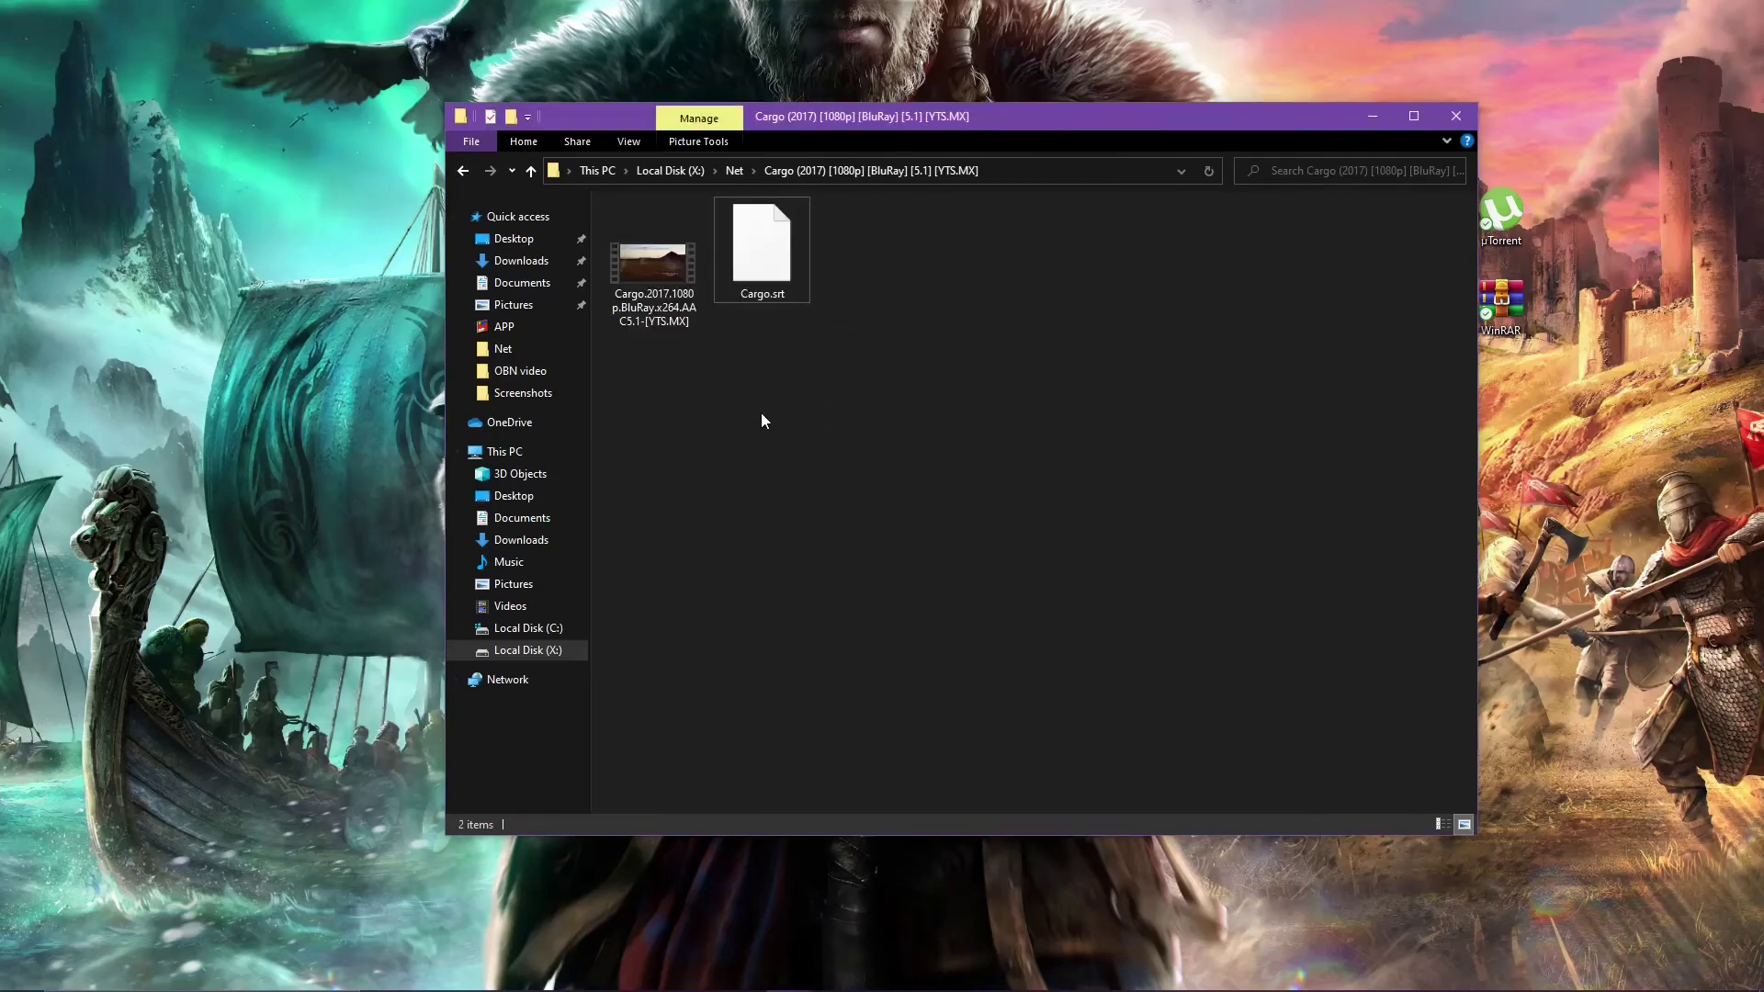
Copy the full file name of the Cargo.2017 1080p BluRay video without changing it
left_click(644, 306)
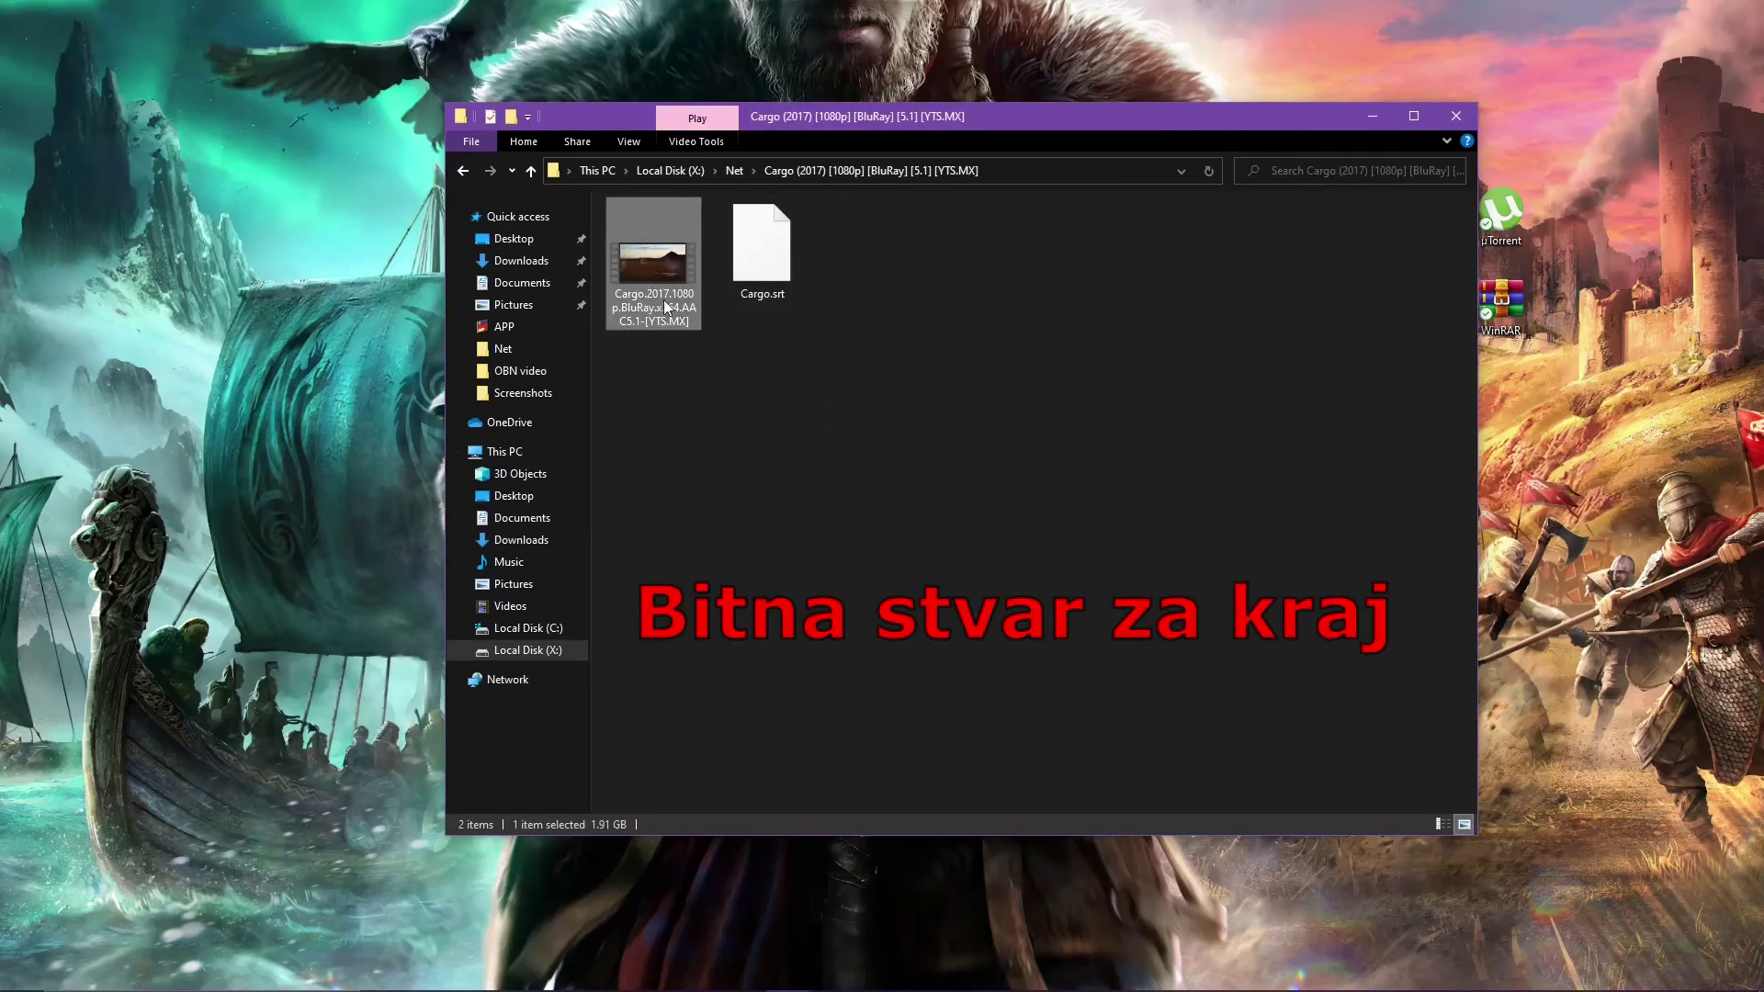
right_click(664, 301)
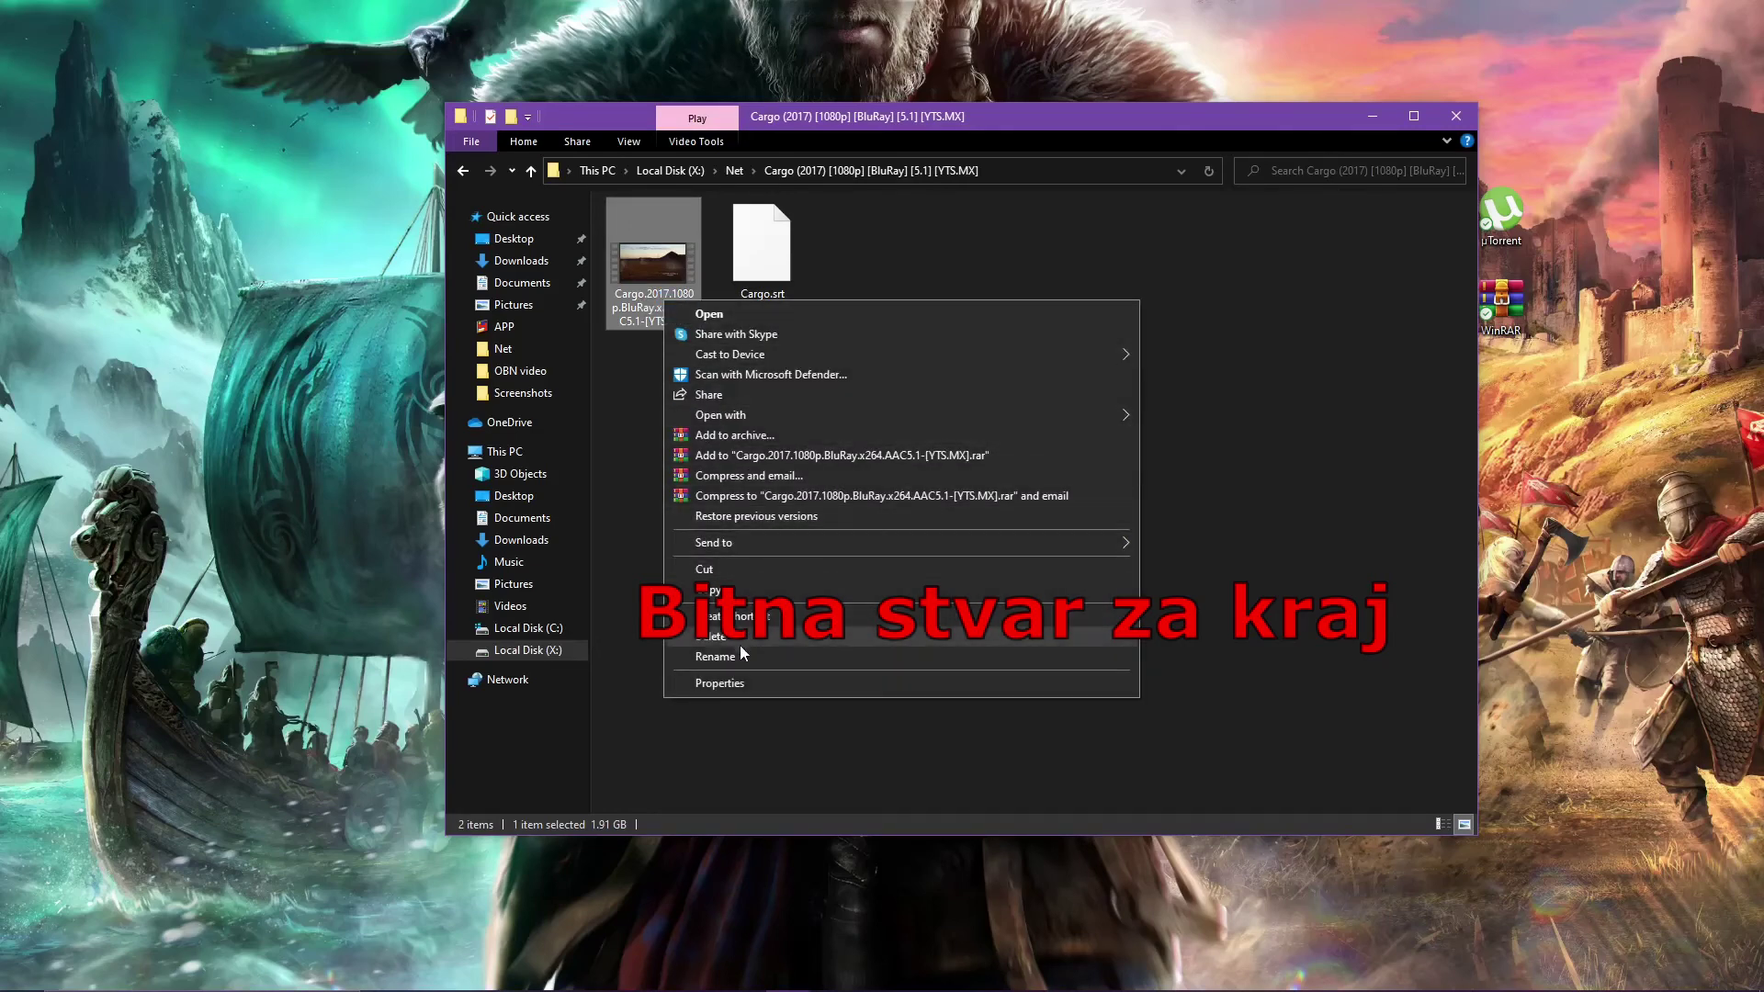
left_click(717, 656)
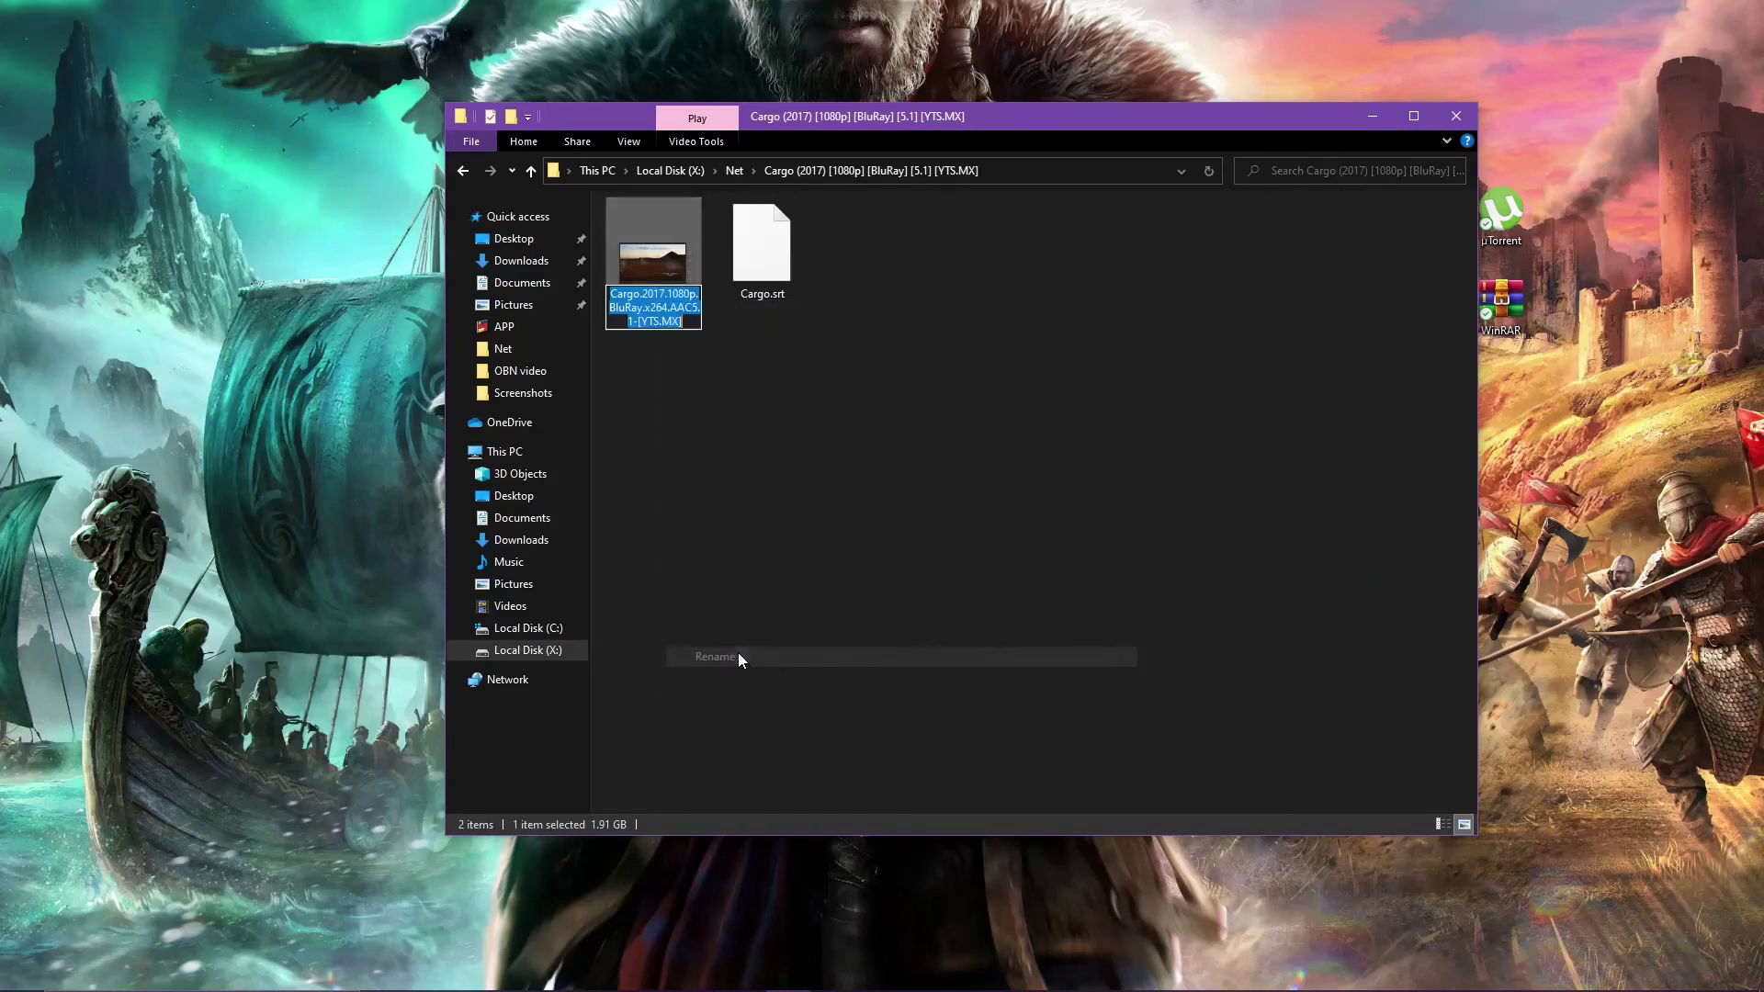
right_click(655, 309)
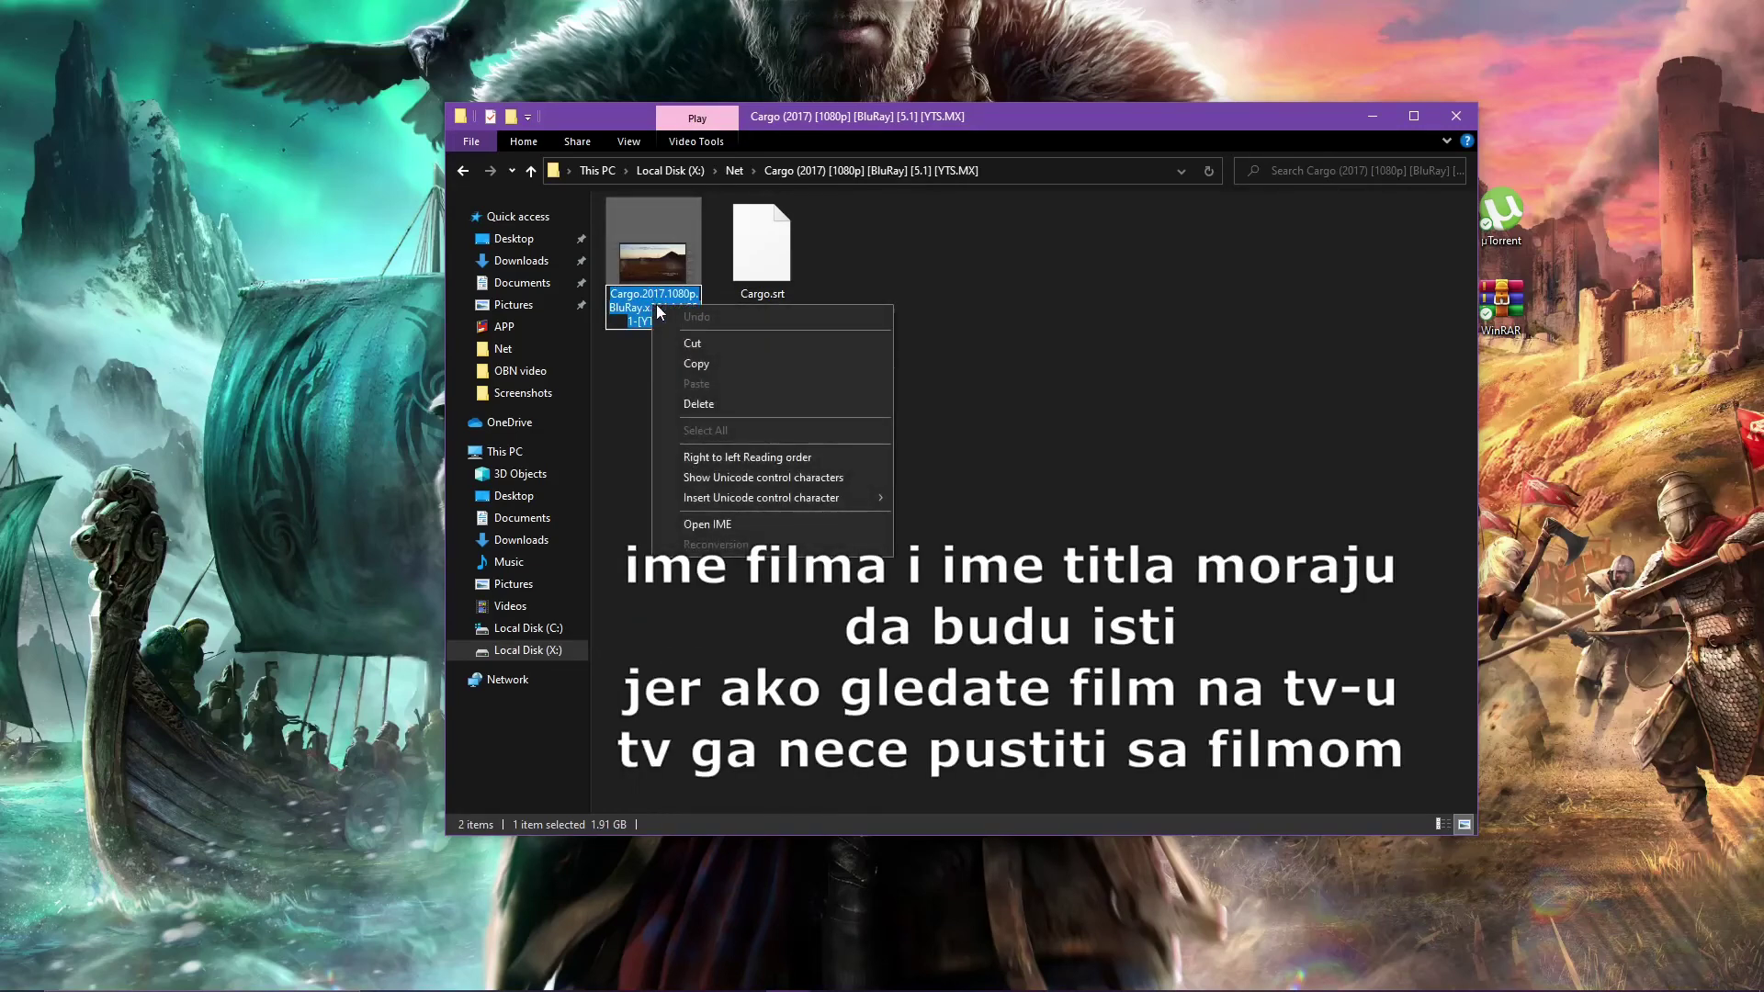
left_click(699, 364)
Rename Cargo.srt with the copied video name as Cargo.2017.1080p.BluRay.x264.AAC5.1-[YTS.MX].srt and go back to the Net folder
left_click(754, 267)
right_click(753, 267)
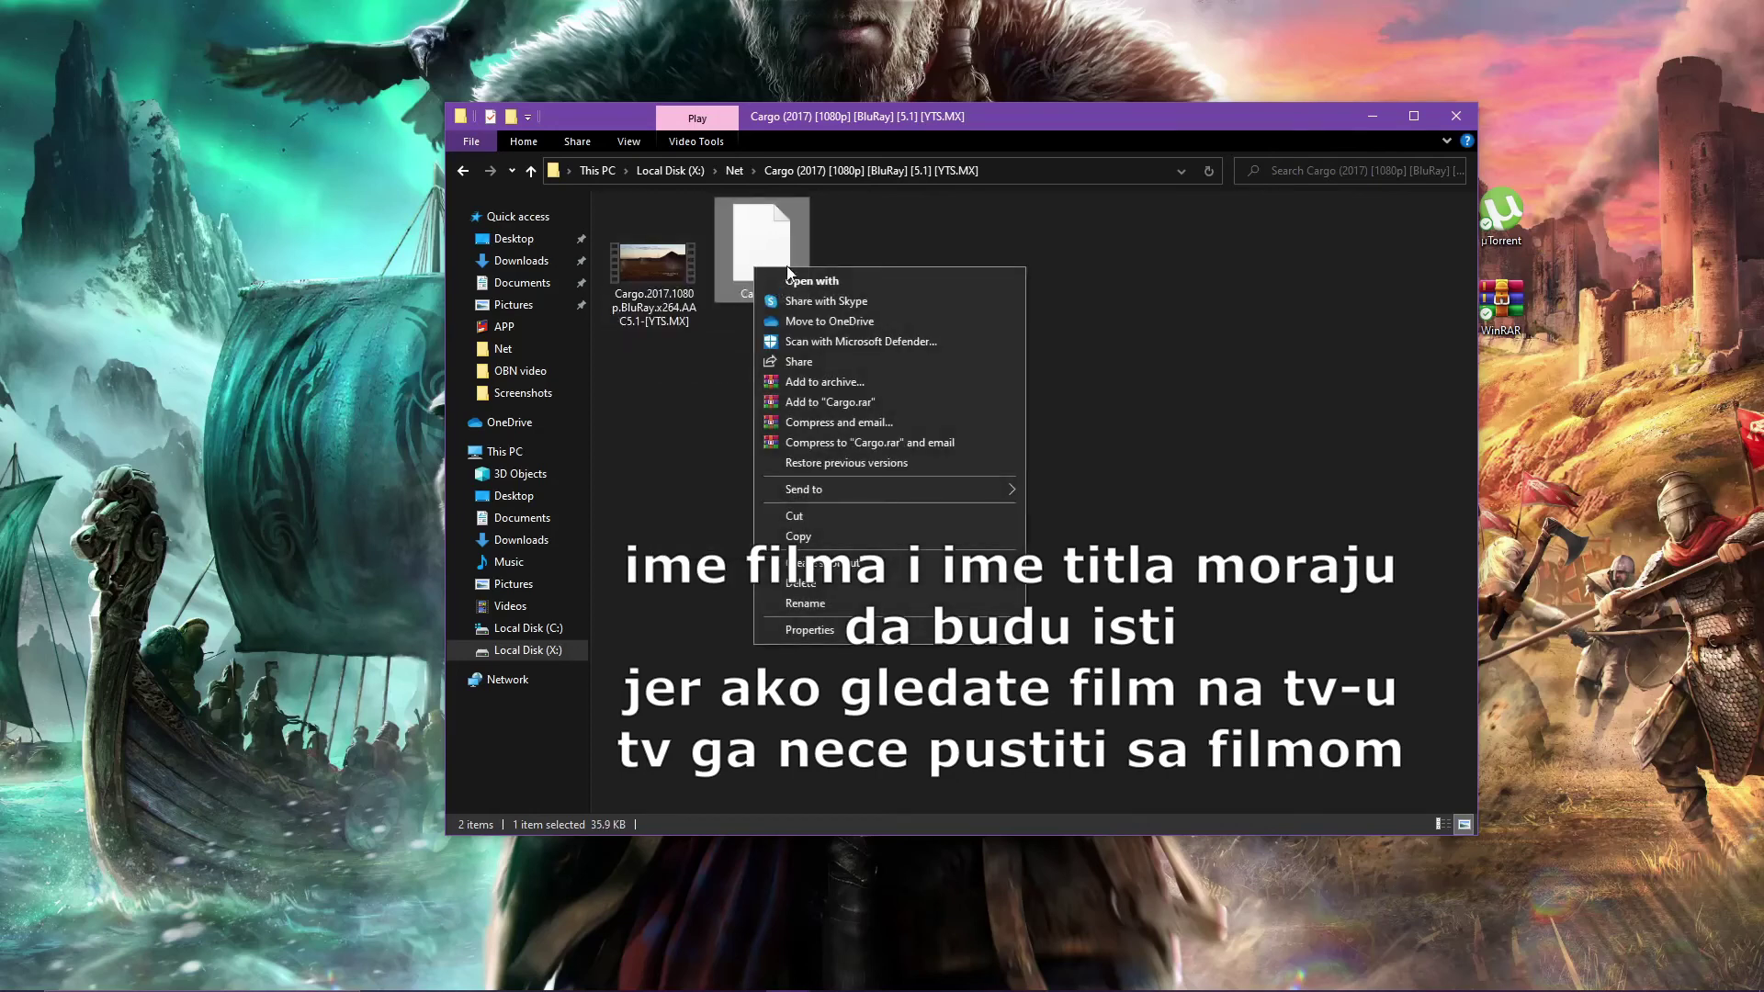
left_click(804, 604)
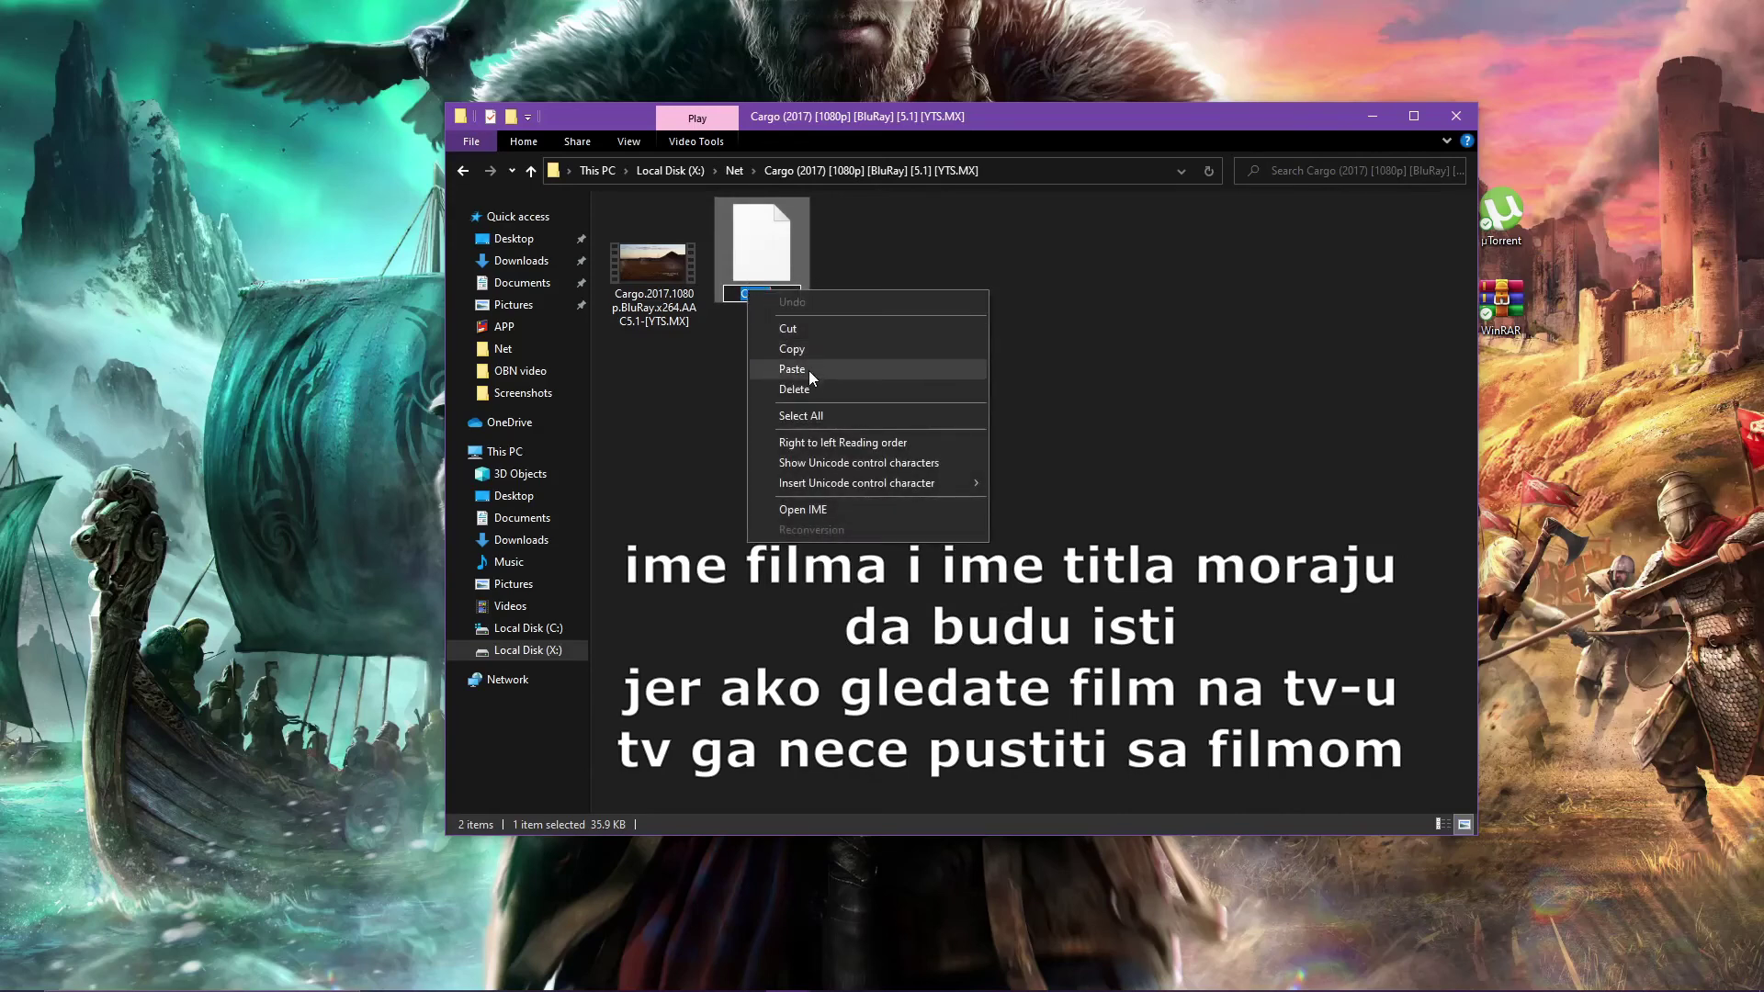
left_click(792, 369)
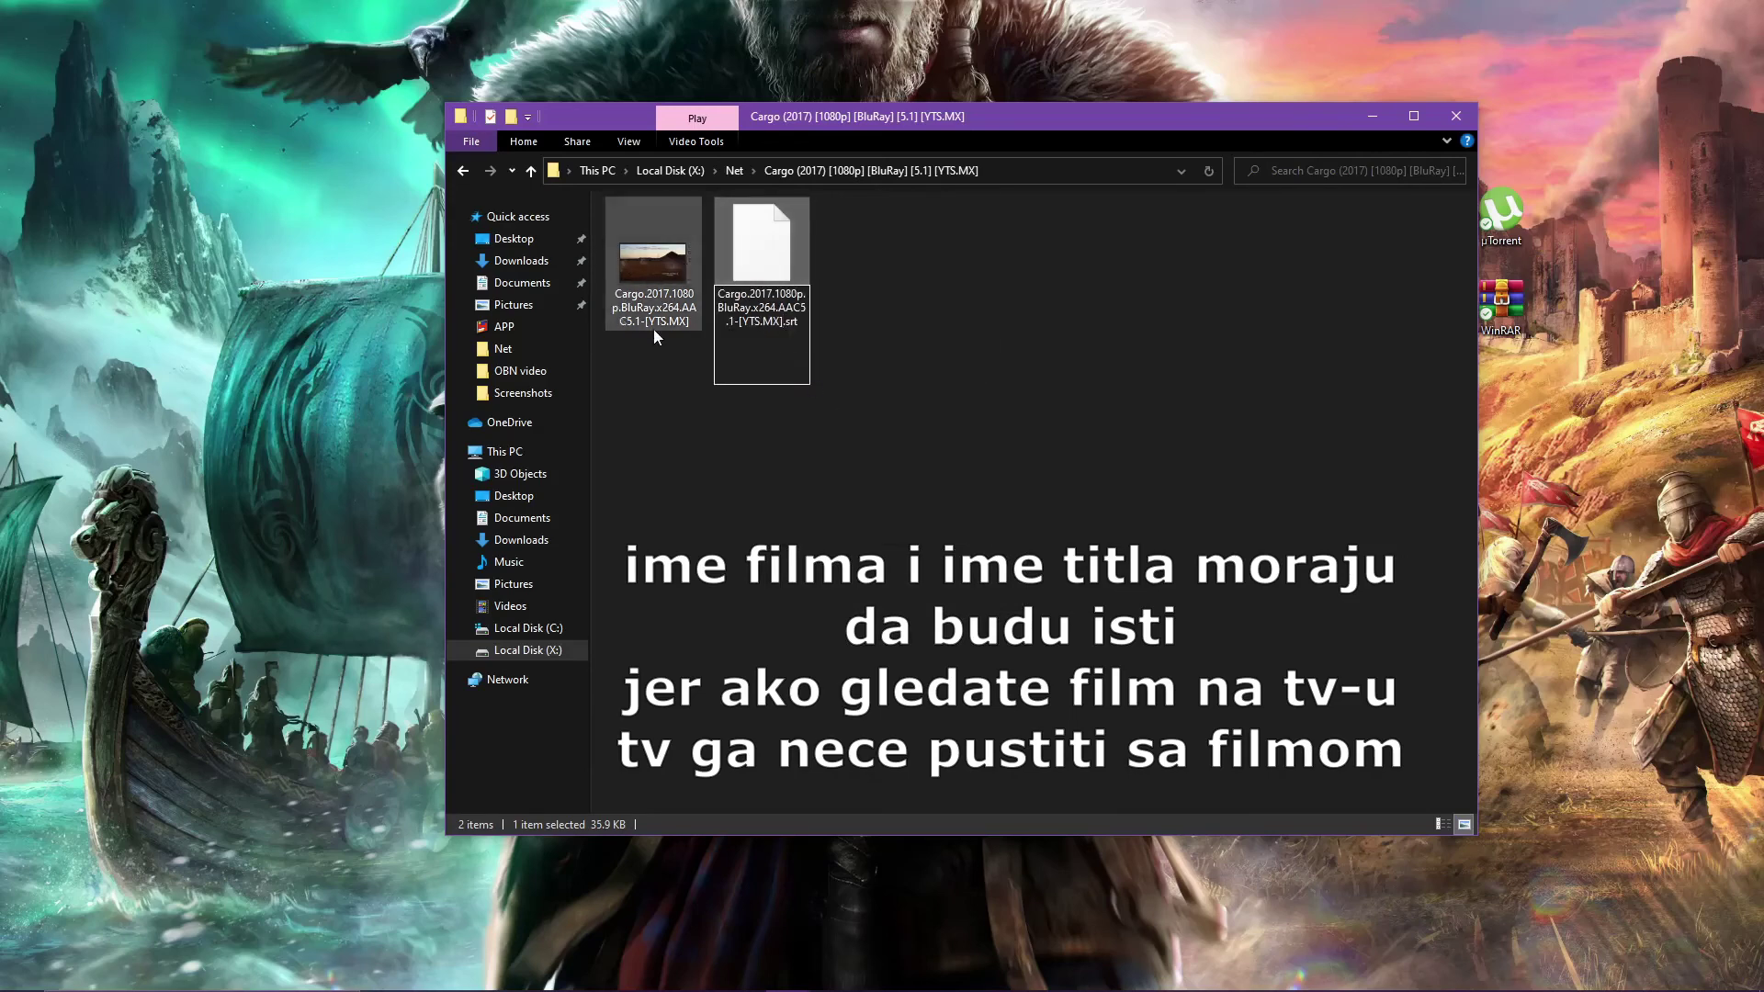
left_click(740, 586)
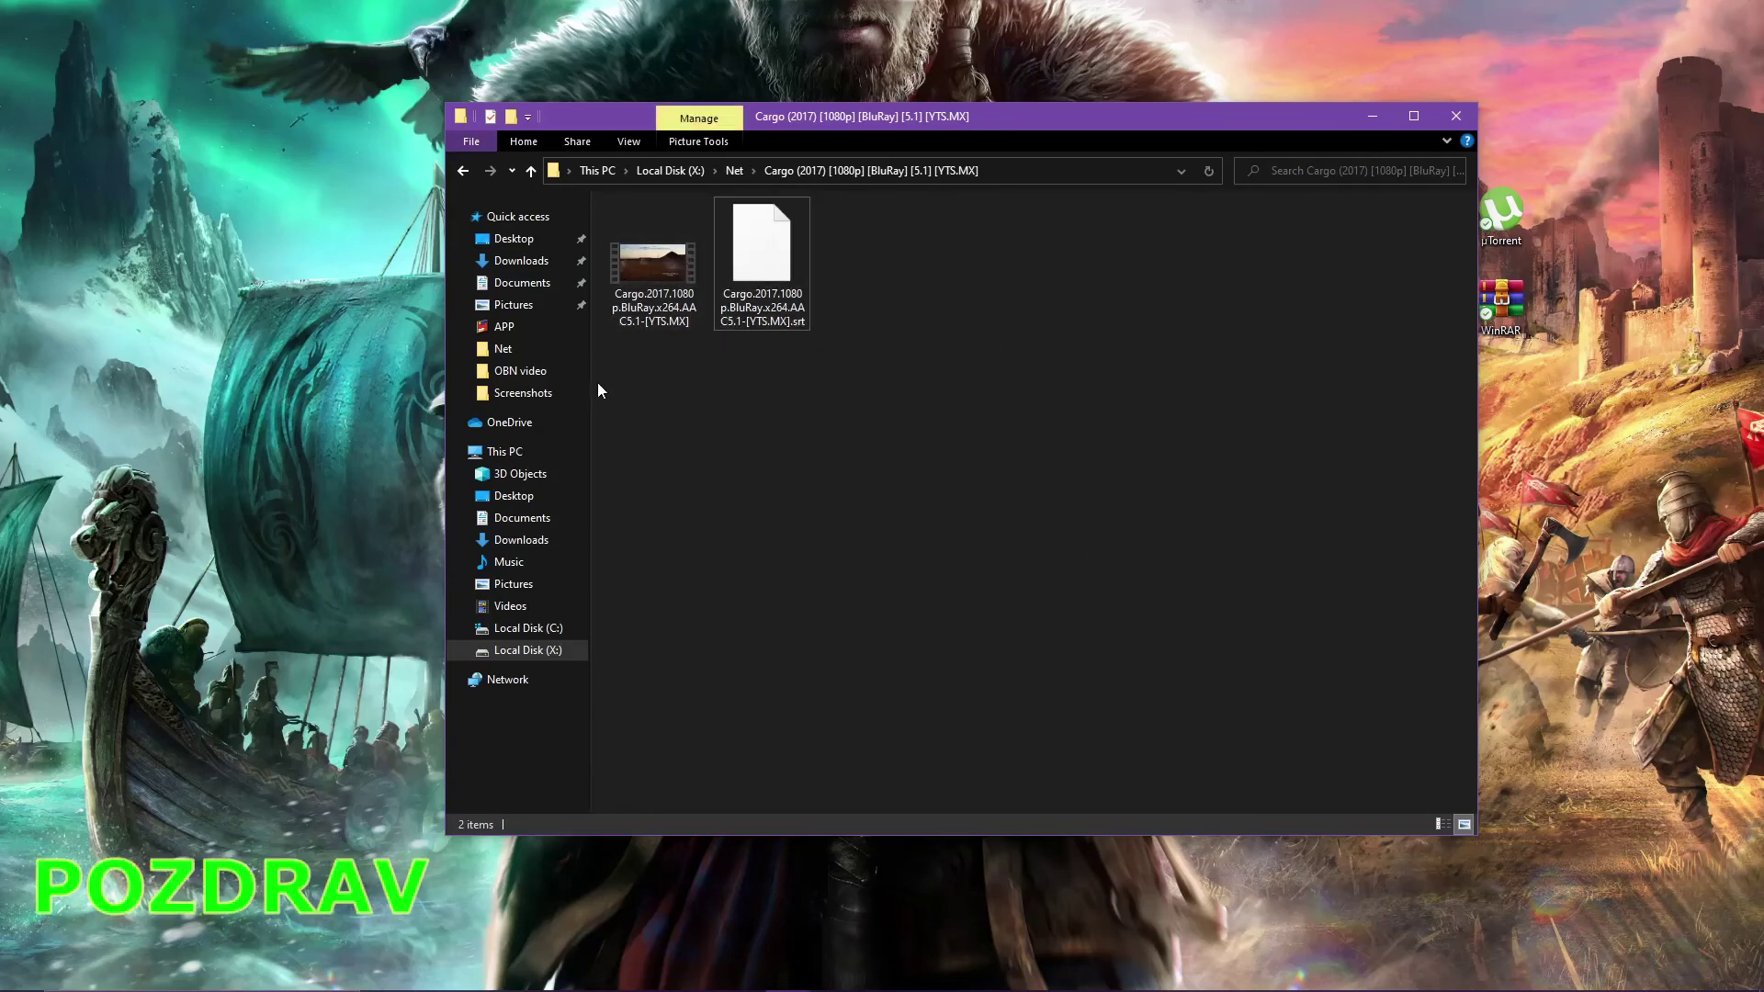
left_click(463, 171)
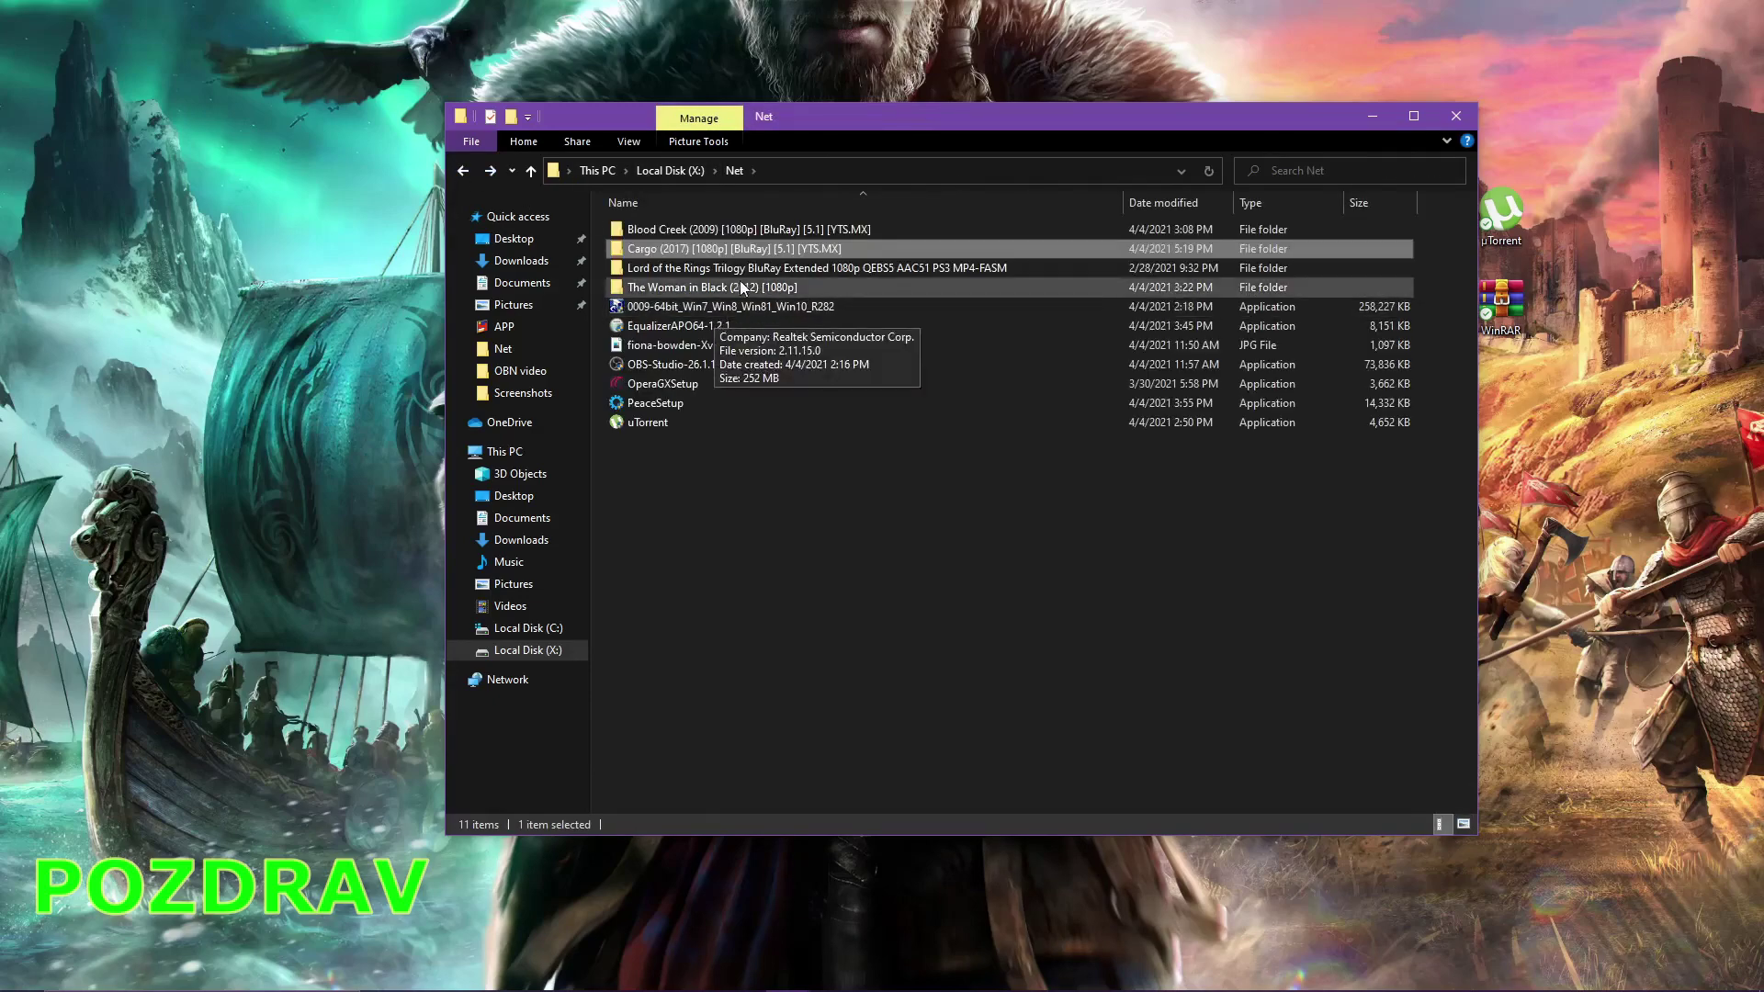